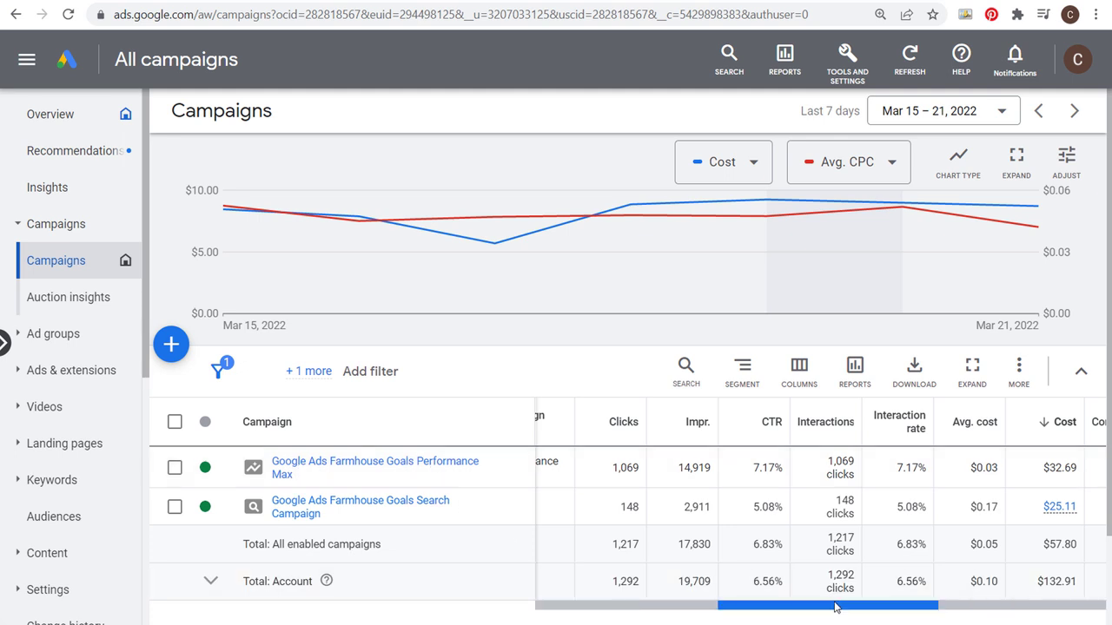
- Start a new campaign with Sales as the objective
drag(836, 604, 859, 610)
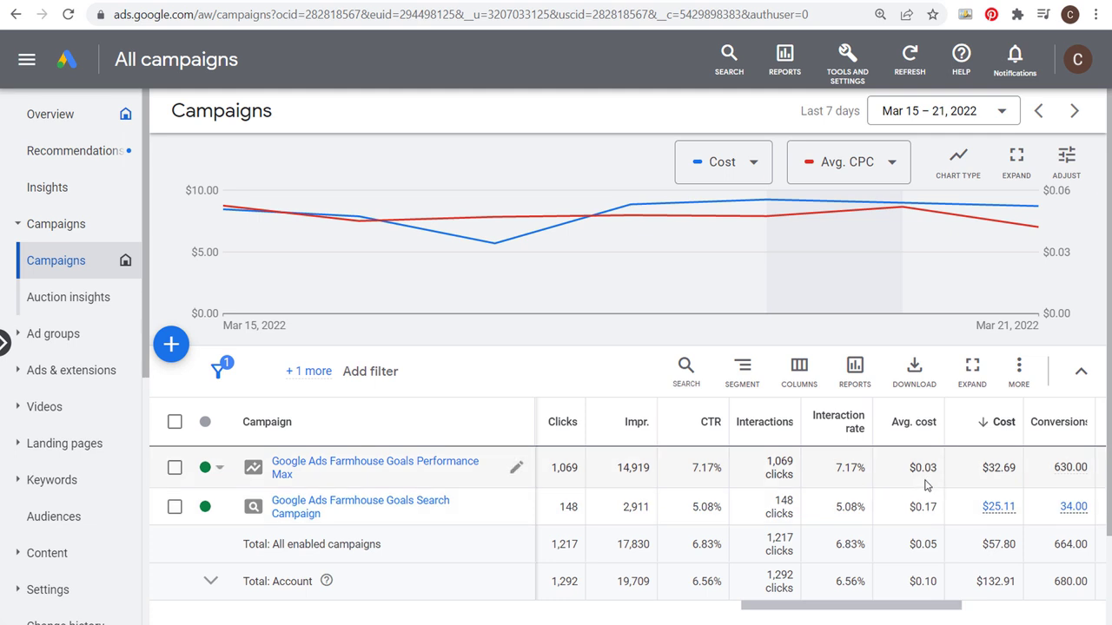
drag(908, 602, 953, 608)
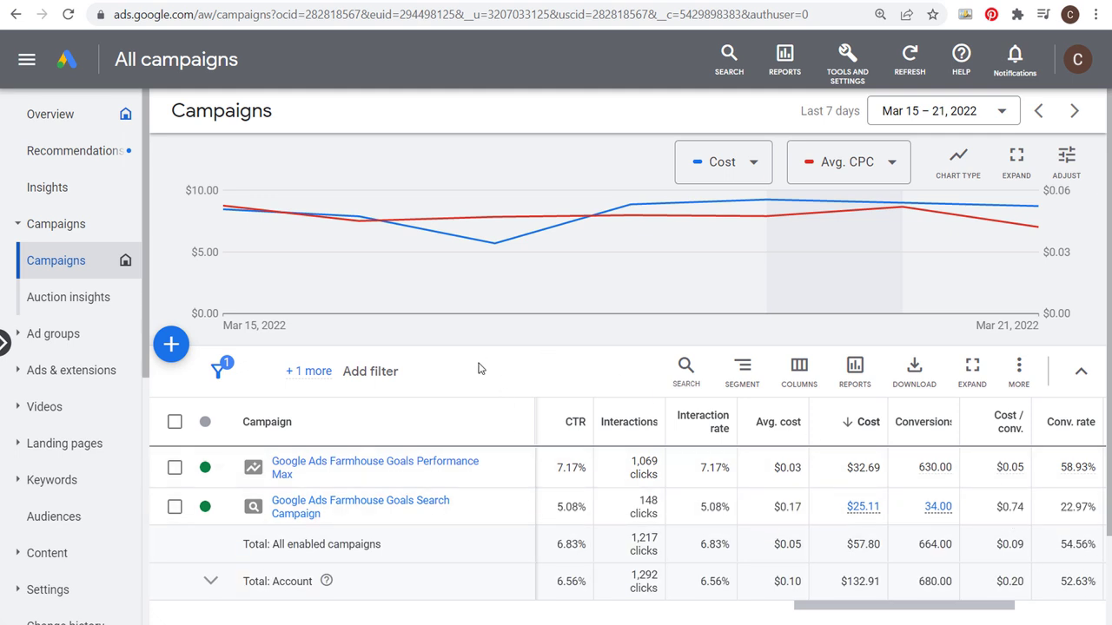
click(169, 356)
click(173, 360)
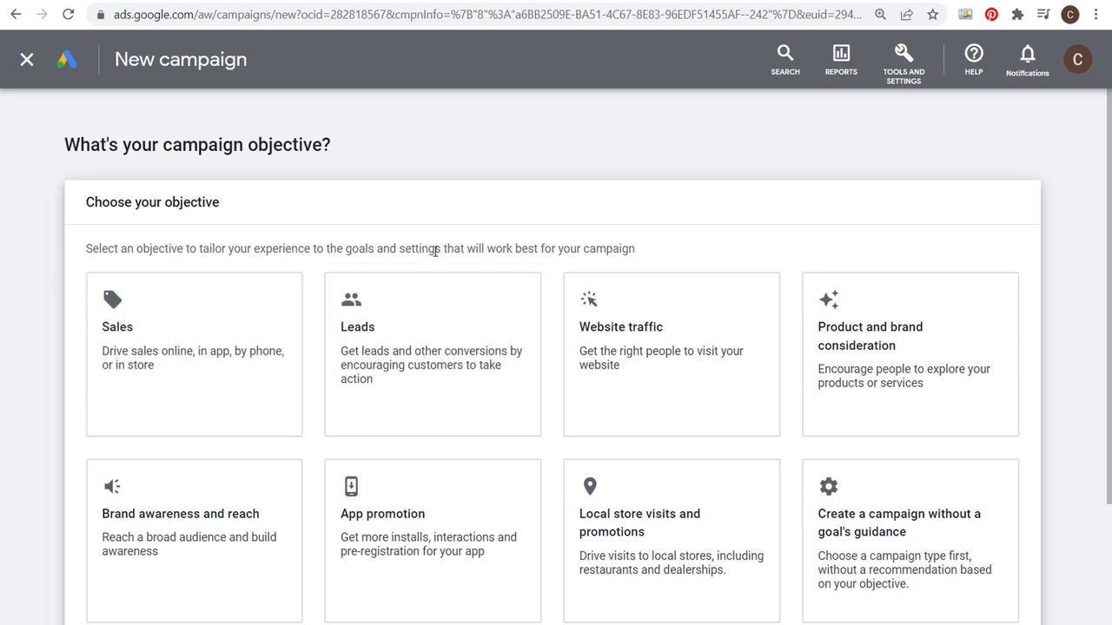
click(650, 319)
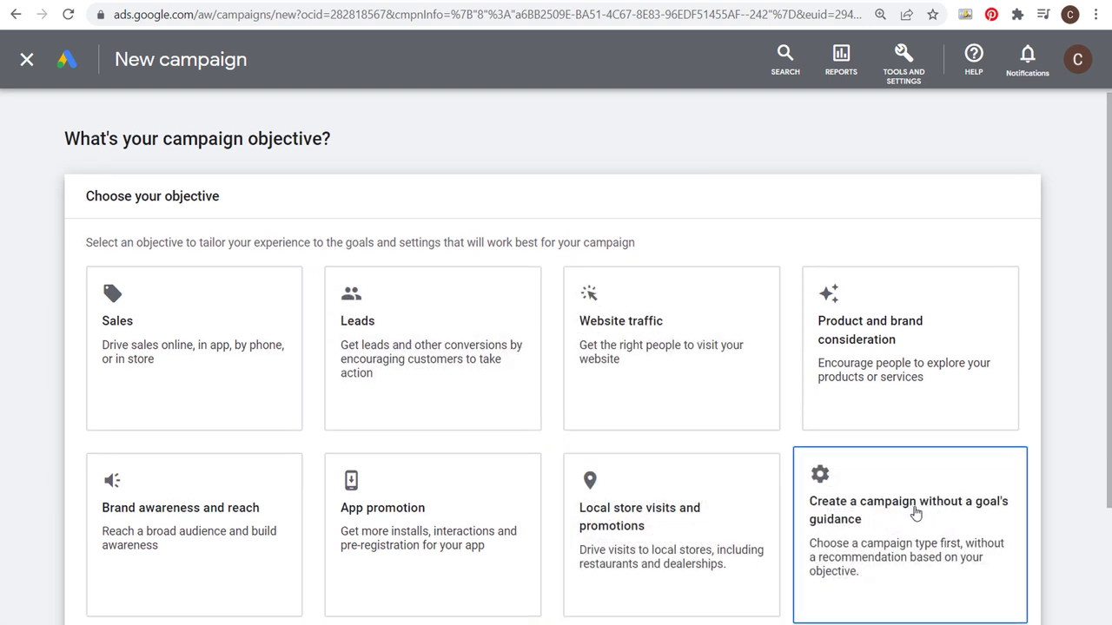
click(156, 331)
- Remove the Outbound clicks and Submit lead forms goals, leaving only Purchases
scroll(87, 327, down, 6)
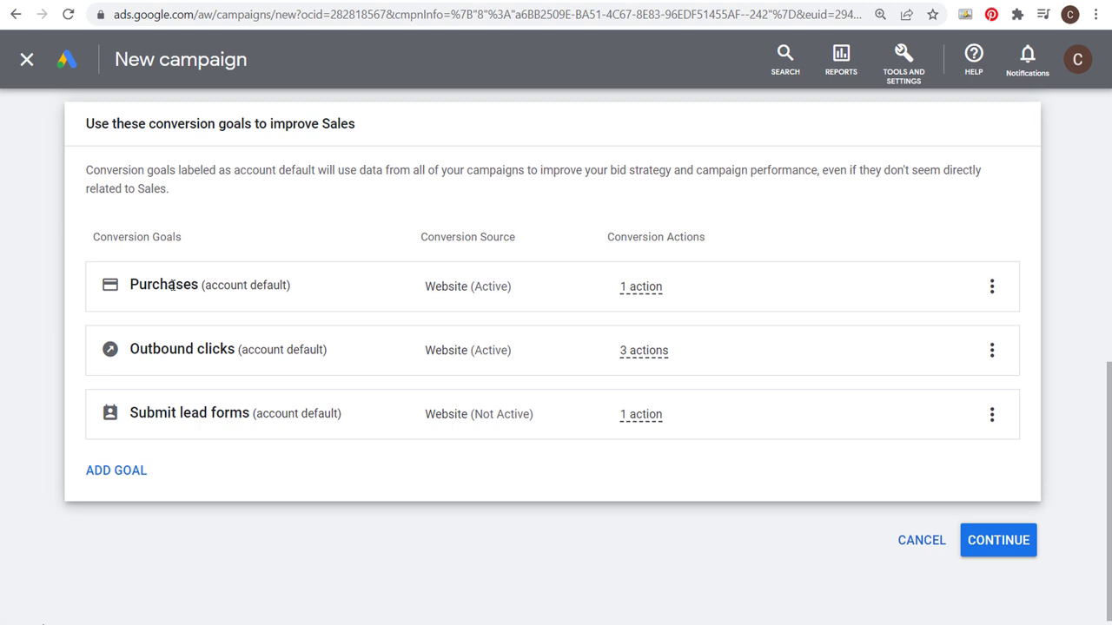
click(992, 350)
click(987, 355)
click(729, 399)
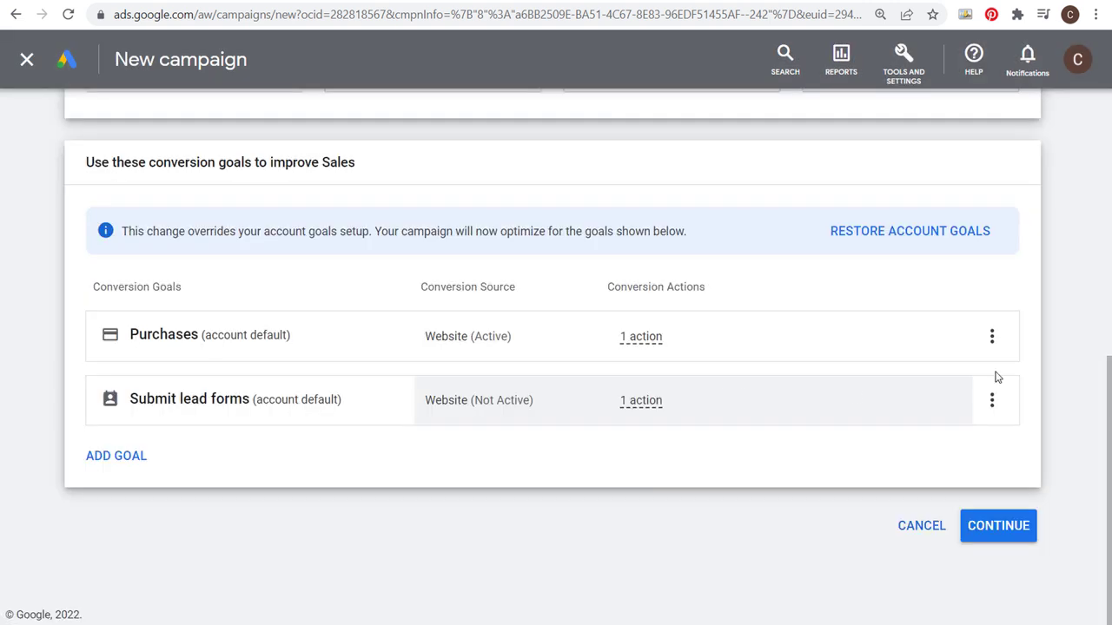
click(991, 401)
click(984, 414)
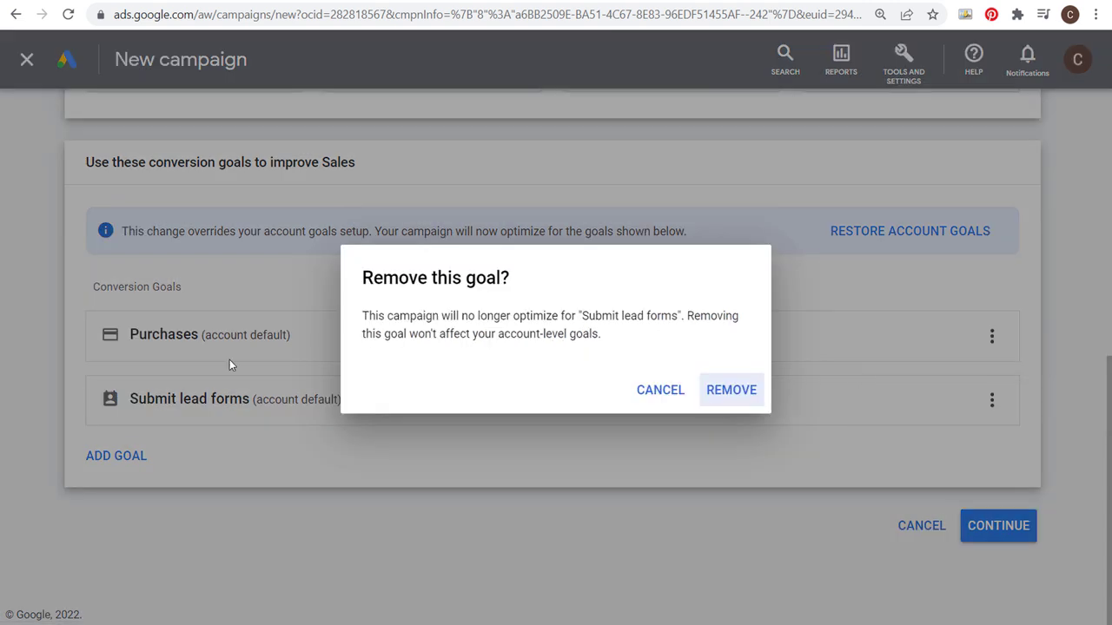
click(723, 392)
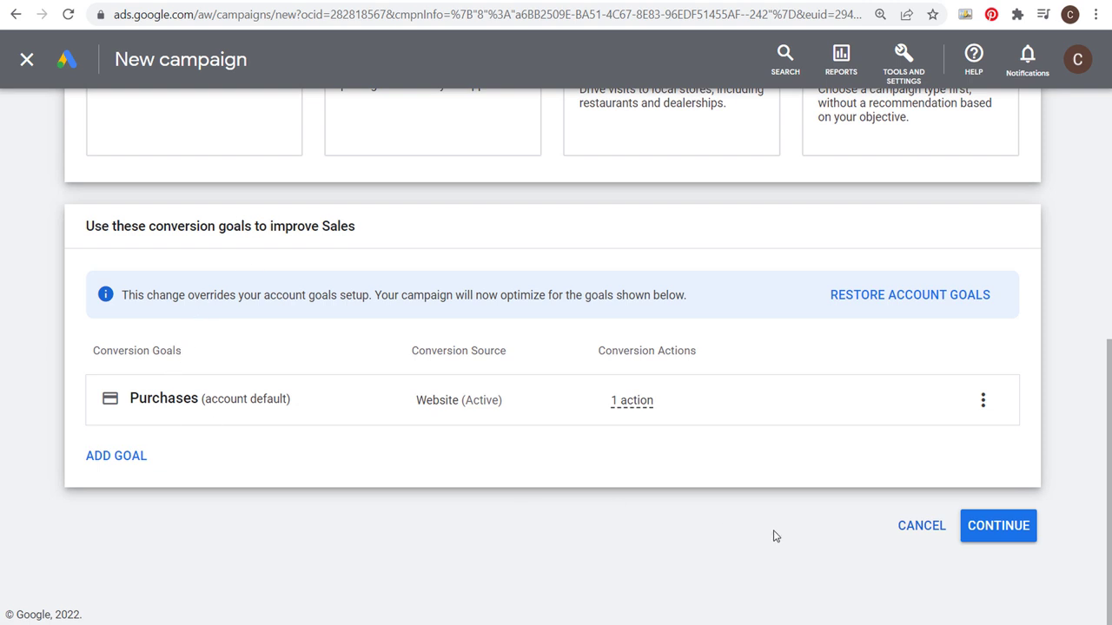
- Pick Performance Max as the campaign type and keep the default name Sales-Performance Max-7
click(1015, 529)
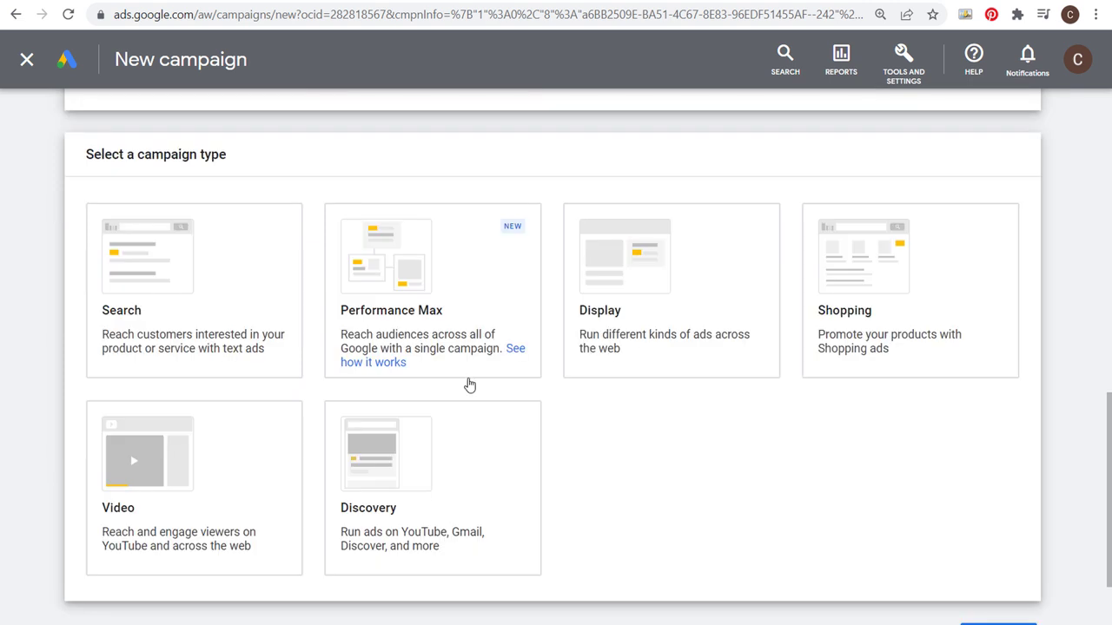
click(389, 293)
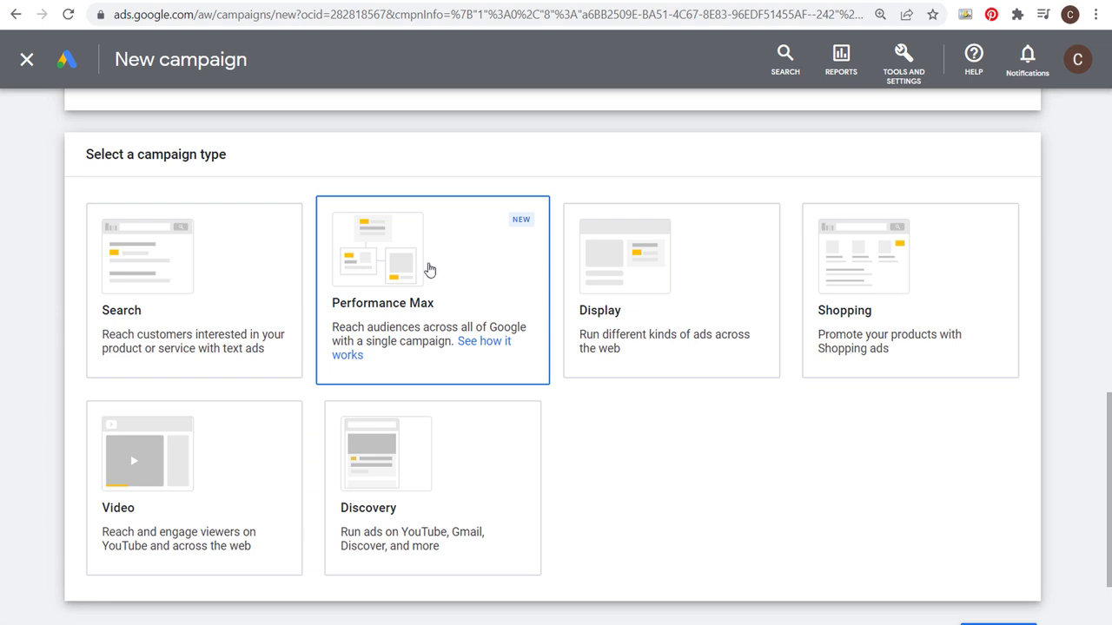
scroll(432, 270, down, 3)
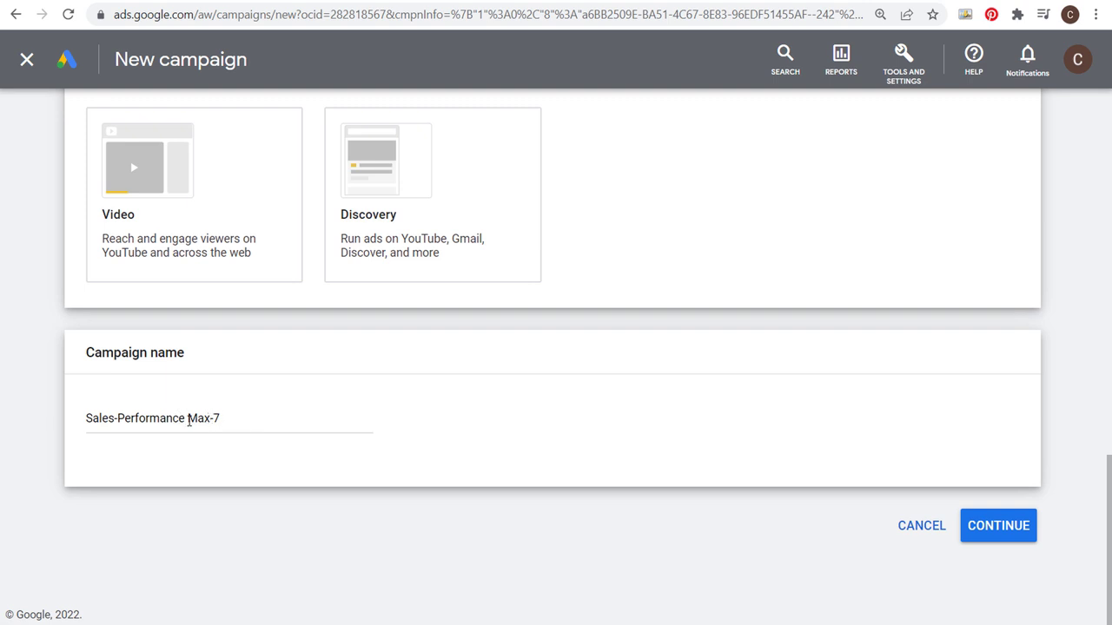
click(999, 529)
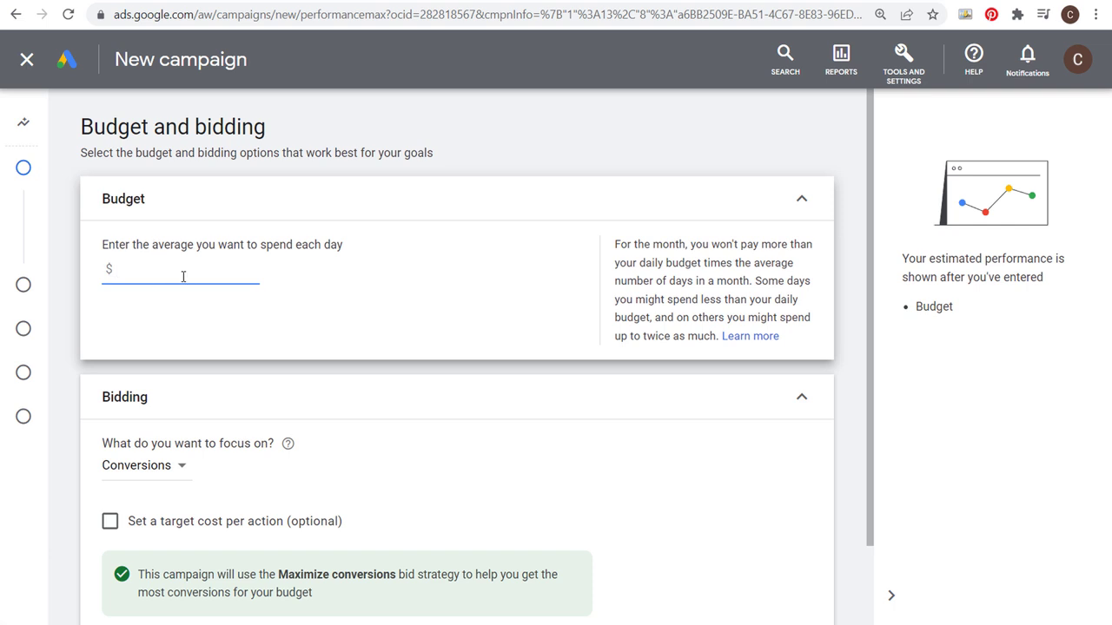
- Set a $30.00 daily budget with the bidding focus on Conversions
text(30.00)
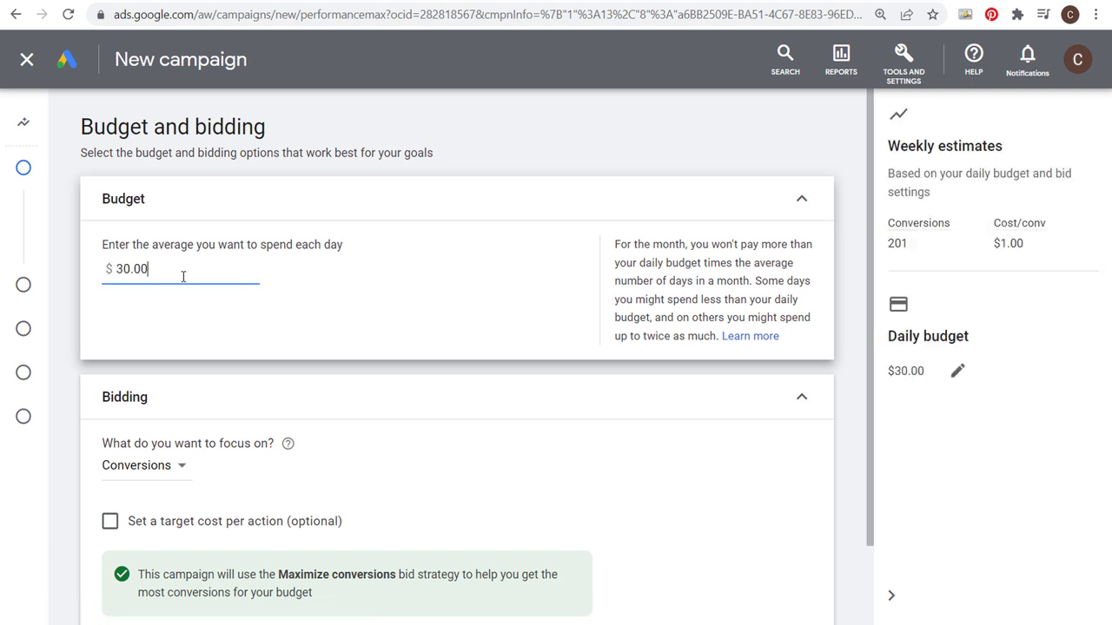
click(483, 129)
scroll(534, 258, down, 2)
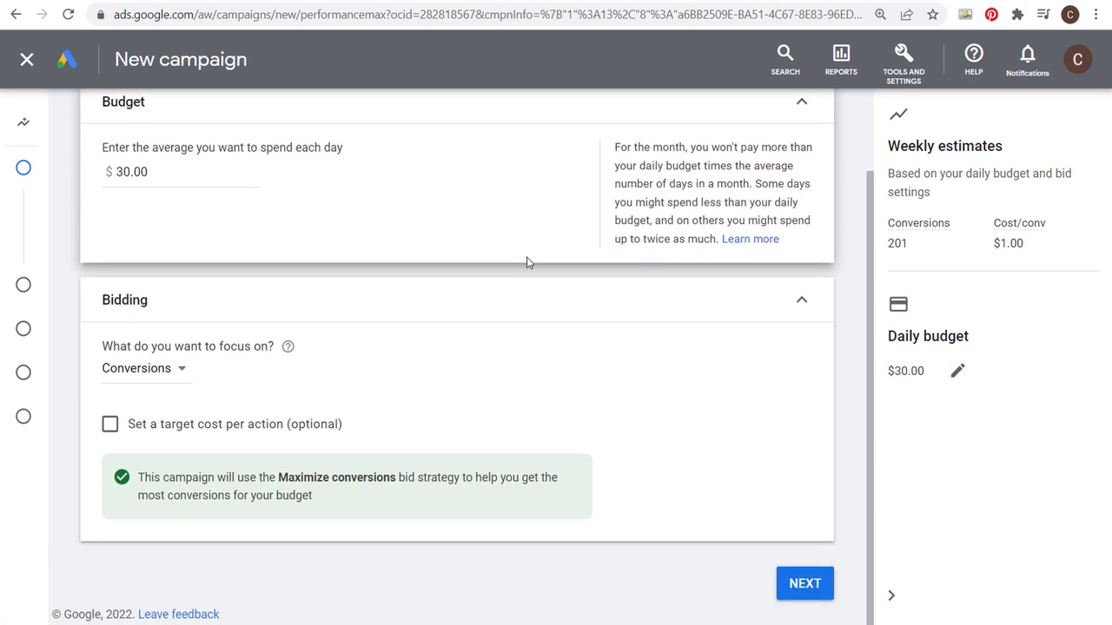
click(135, 373)
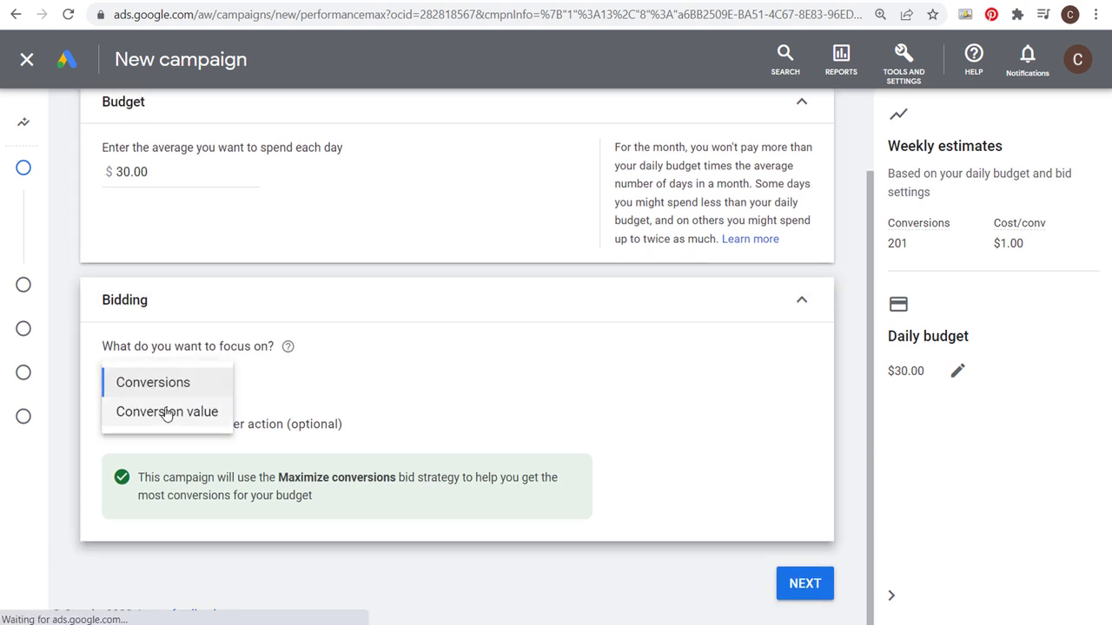
click(160, 415)
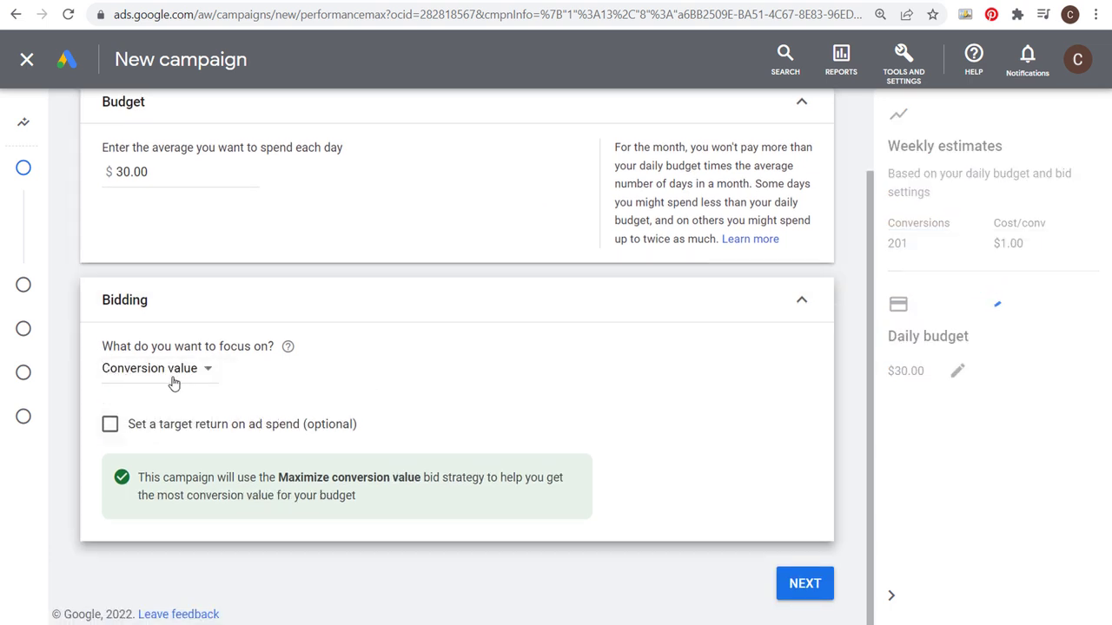
click(170, 378)
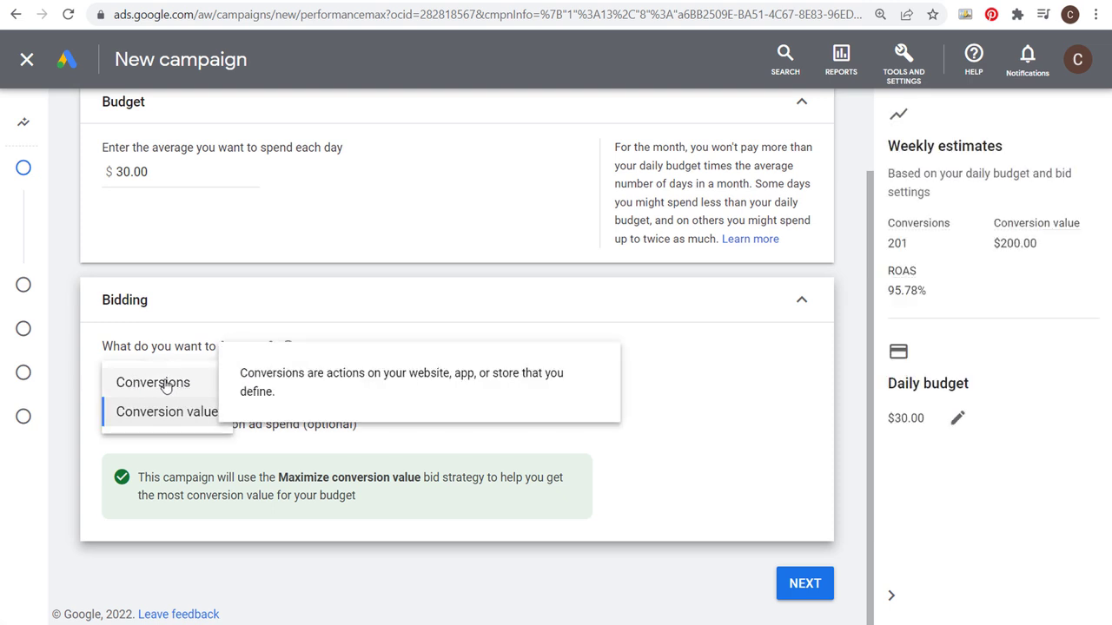
click(166, 313)
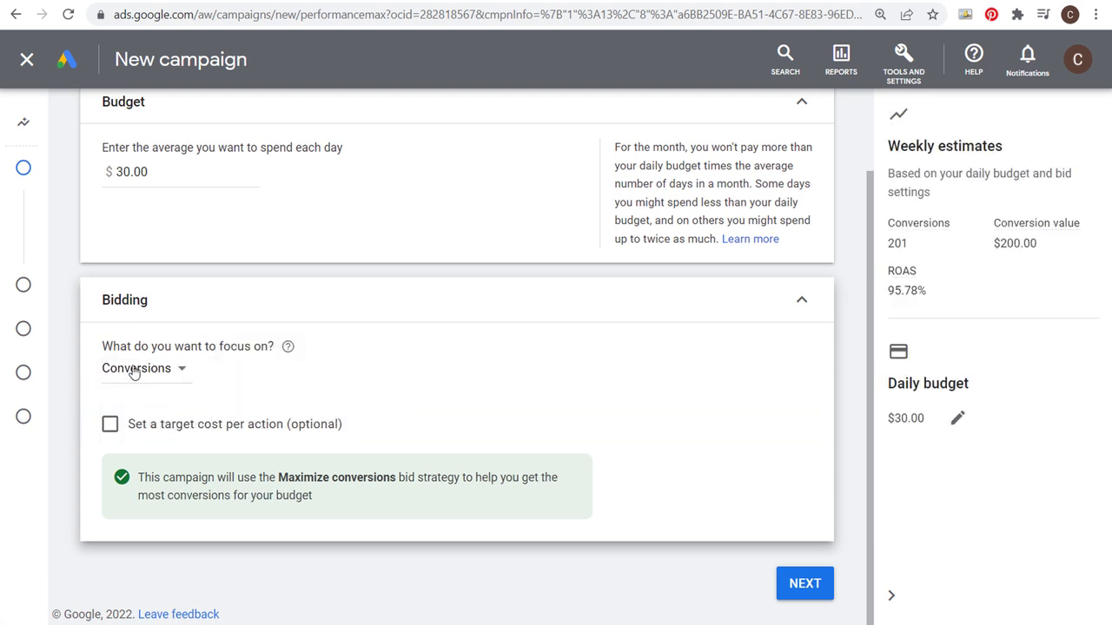
- Turn on a $0.94 target cost per action and move to campaign settings
click(110, 425)
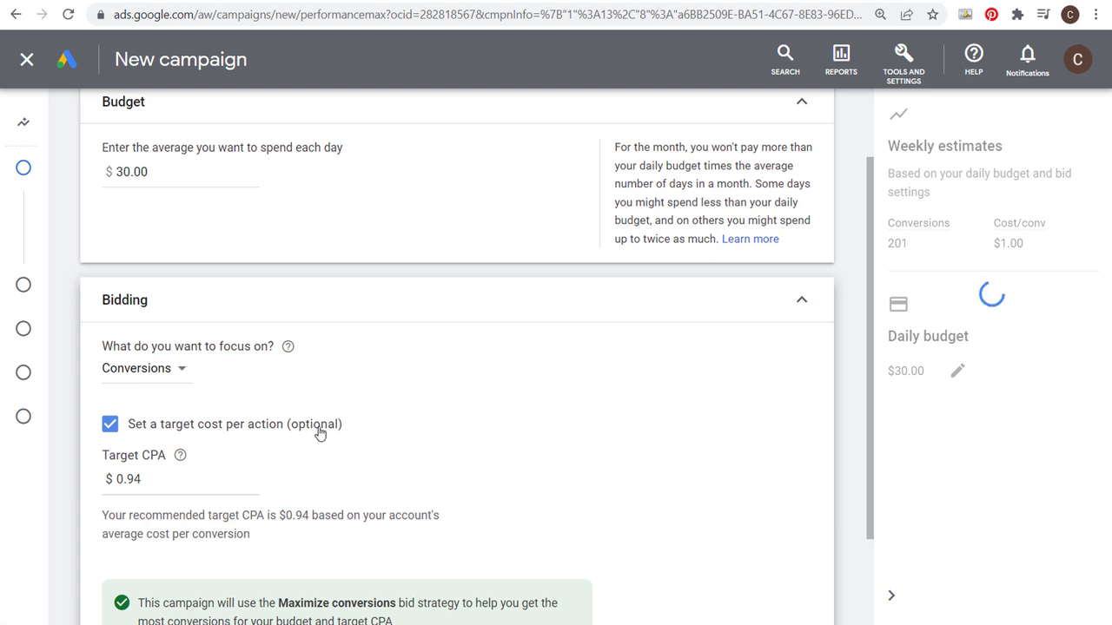
scroll(452, 376, down, 1)
drag(116, 432, 348, 431)
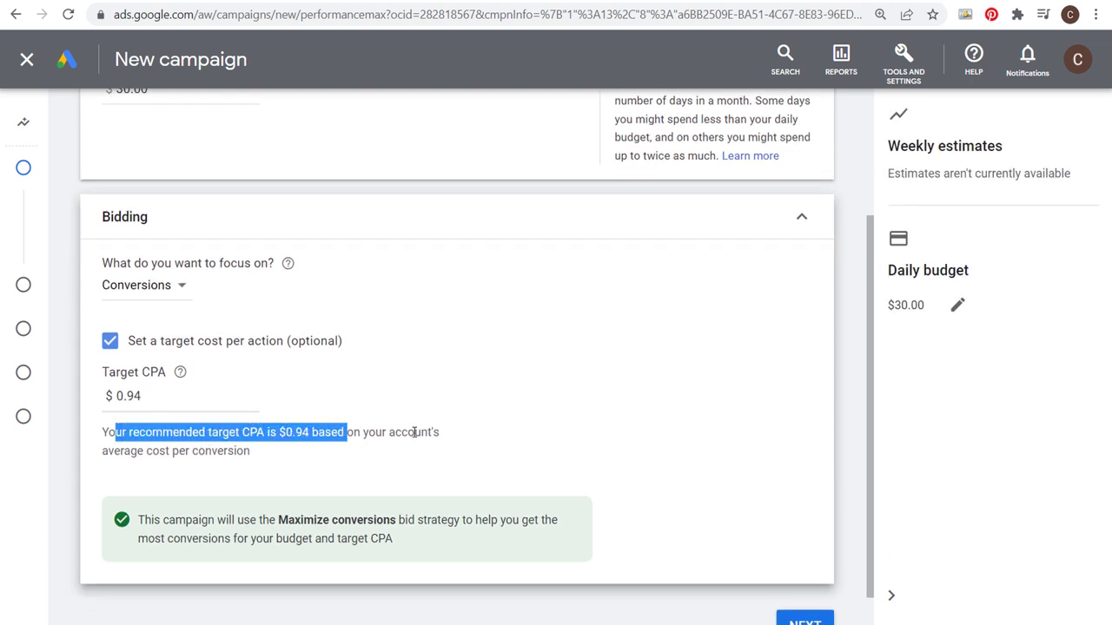
click(413, 432)
scroll(646, 389, down, 1)
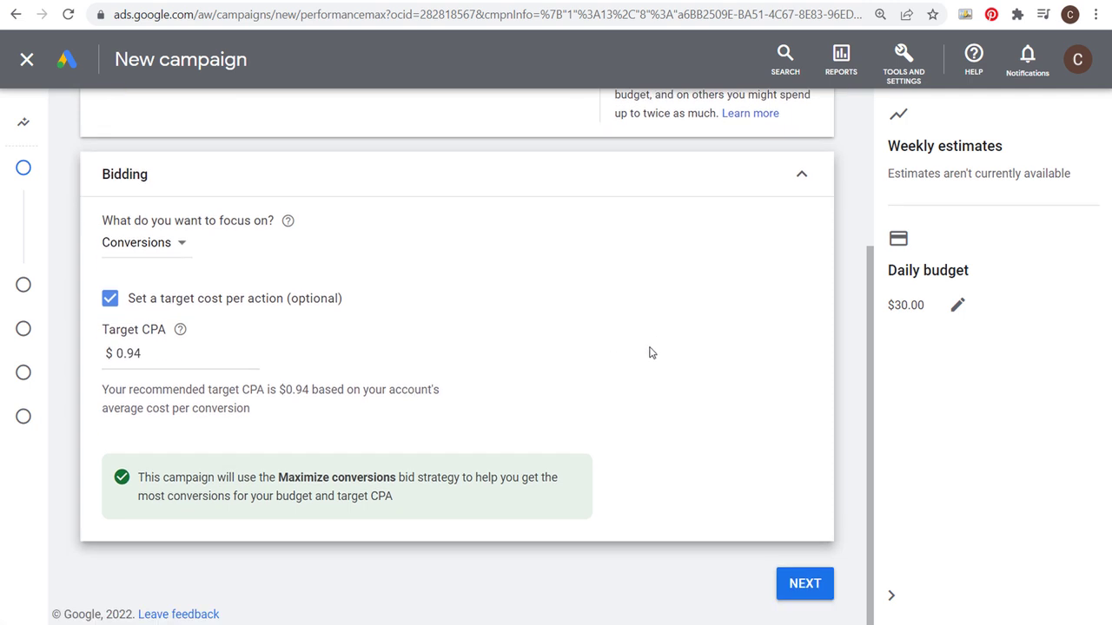
click(804, 584)
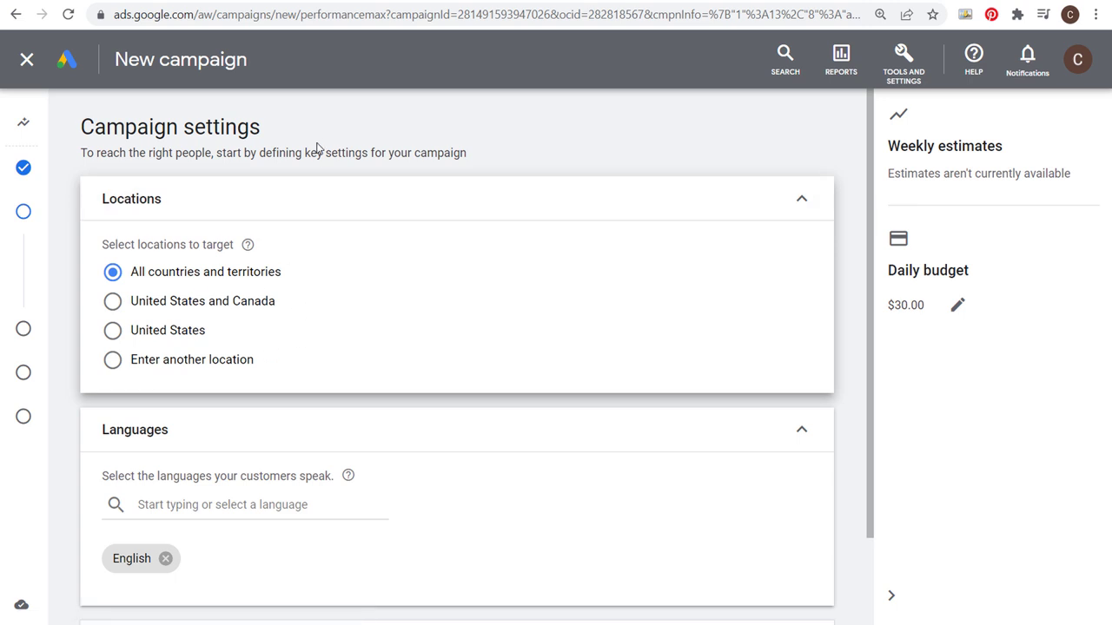
- Target United States and Canada as the campaign locations
click(113, 301)
scroll(191, 414, down, 2)
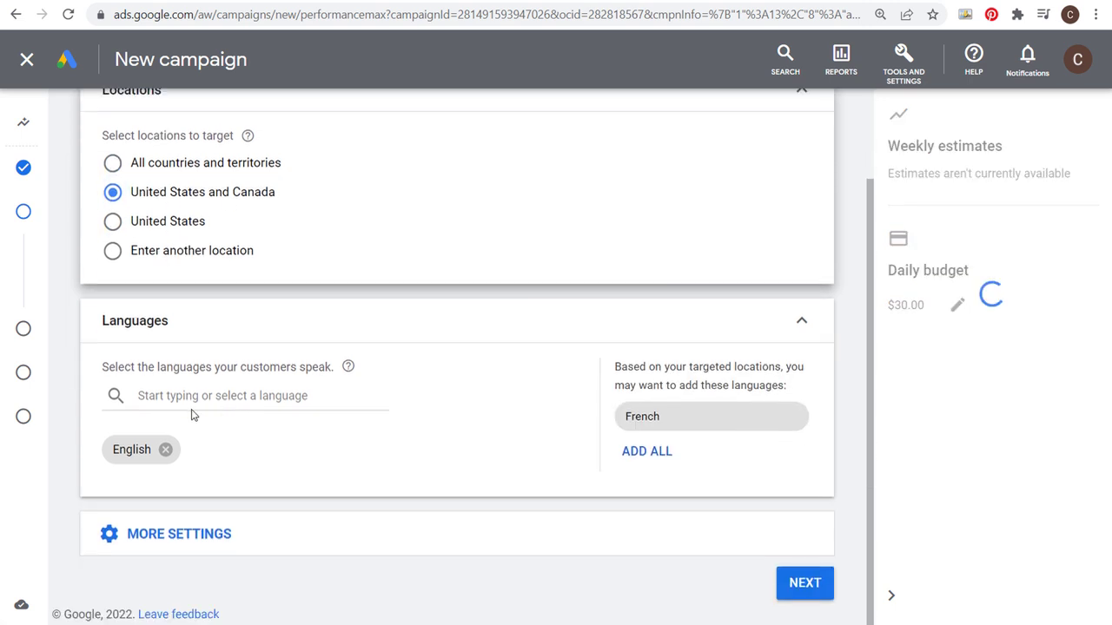
drag(117, 368, 313, 366)
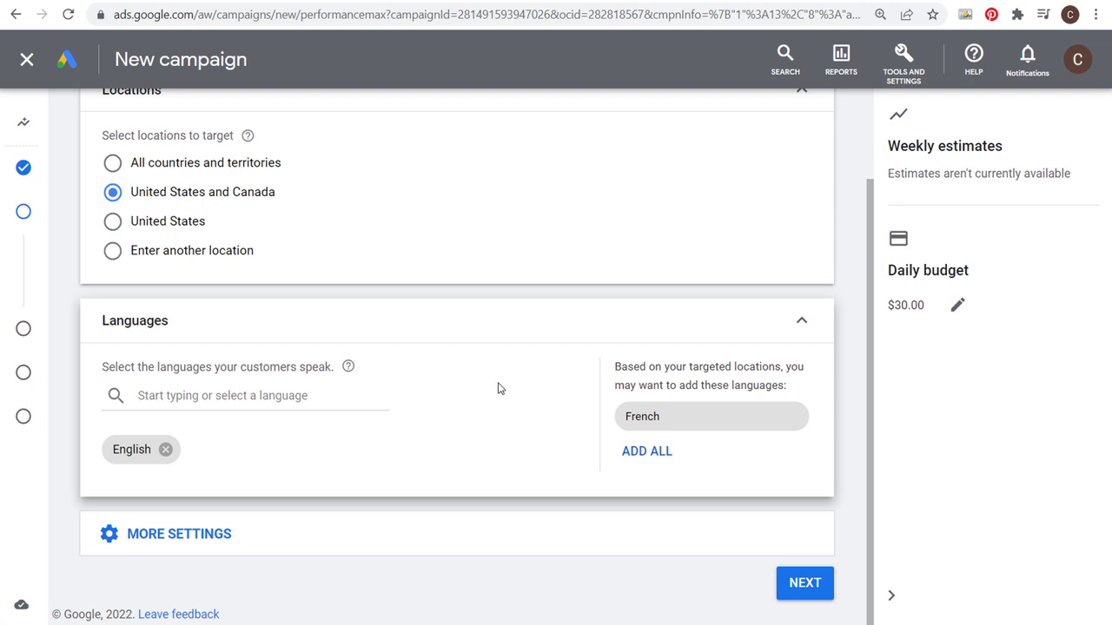
- Review the Final URL expansion settings, then go to the Farmhouse Goals furniture page
click(241, 533)
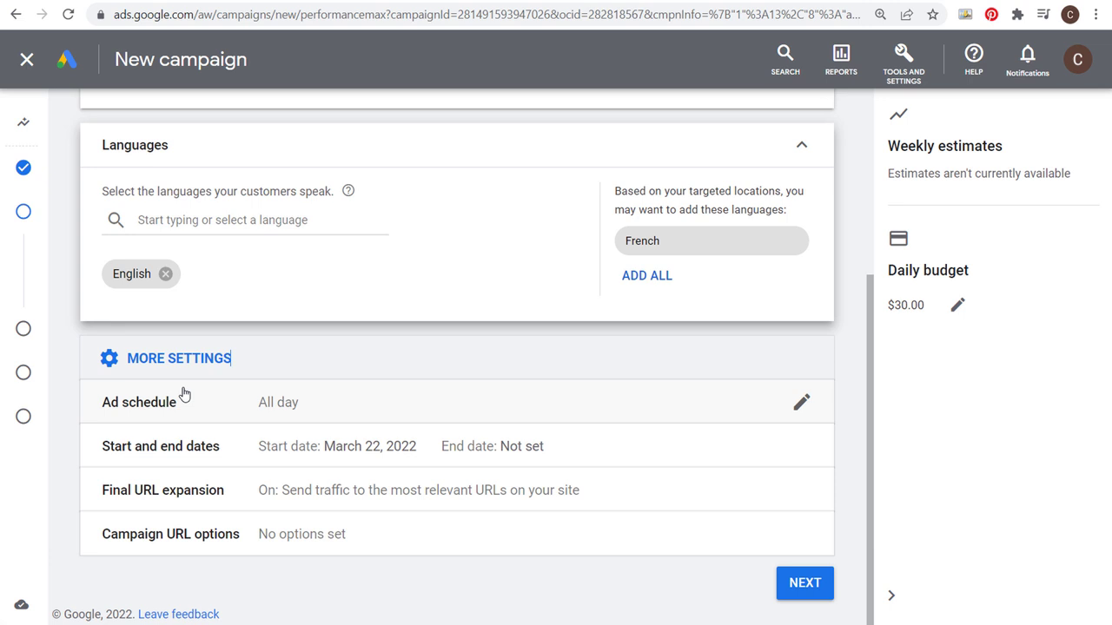
click(711, 492)
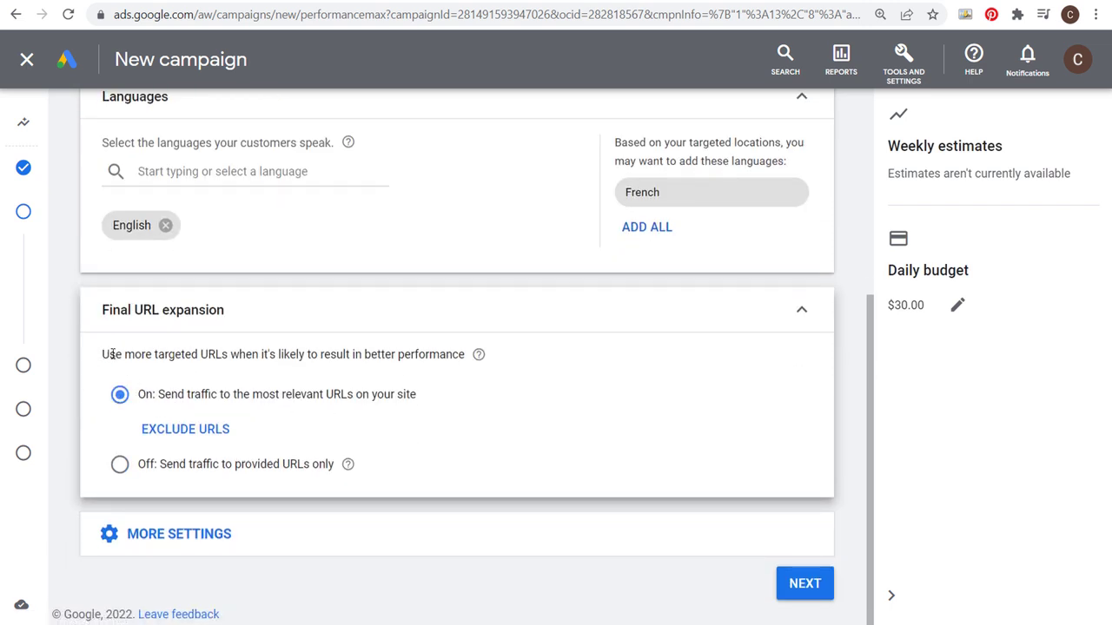
drag(102, 355, 337, 354)
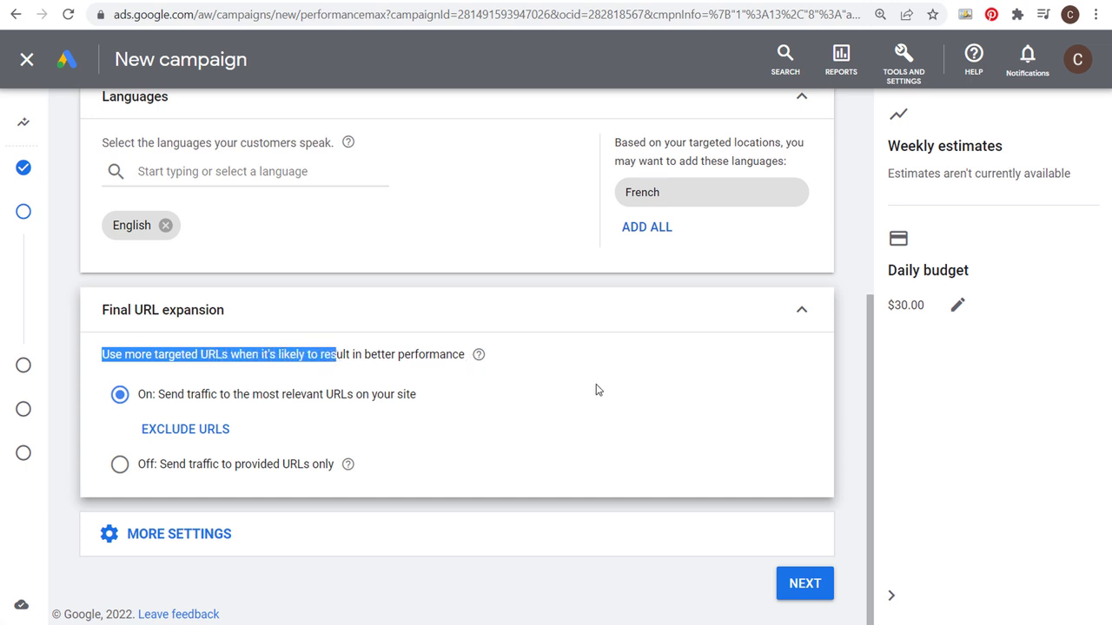
click(178, 2)
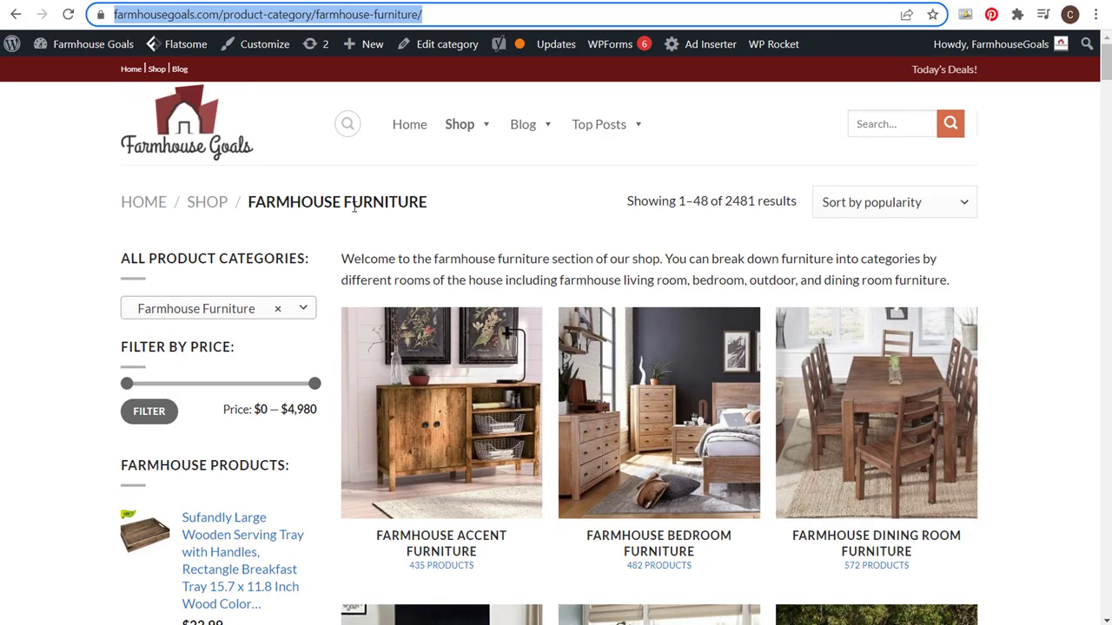
- Focus the Farmhouse Furniture category page content to review it
click(401, 235)
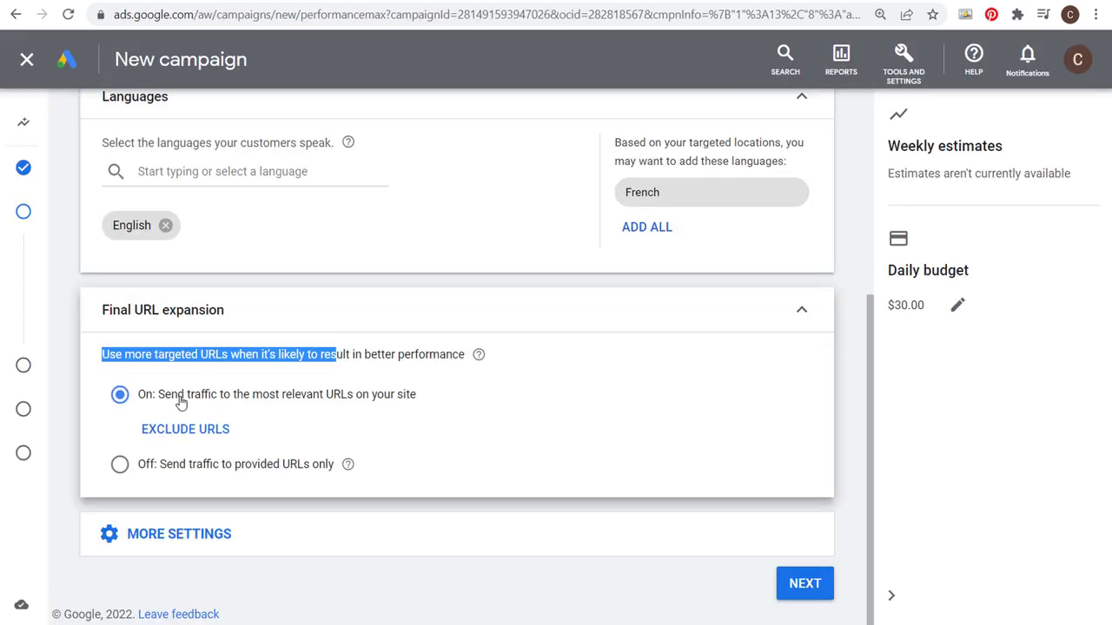
- Keep Final URL expansion on with no excluded URLs and continue to the asset group
click(173, 369)
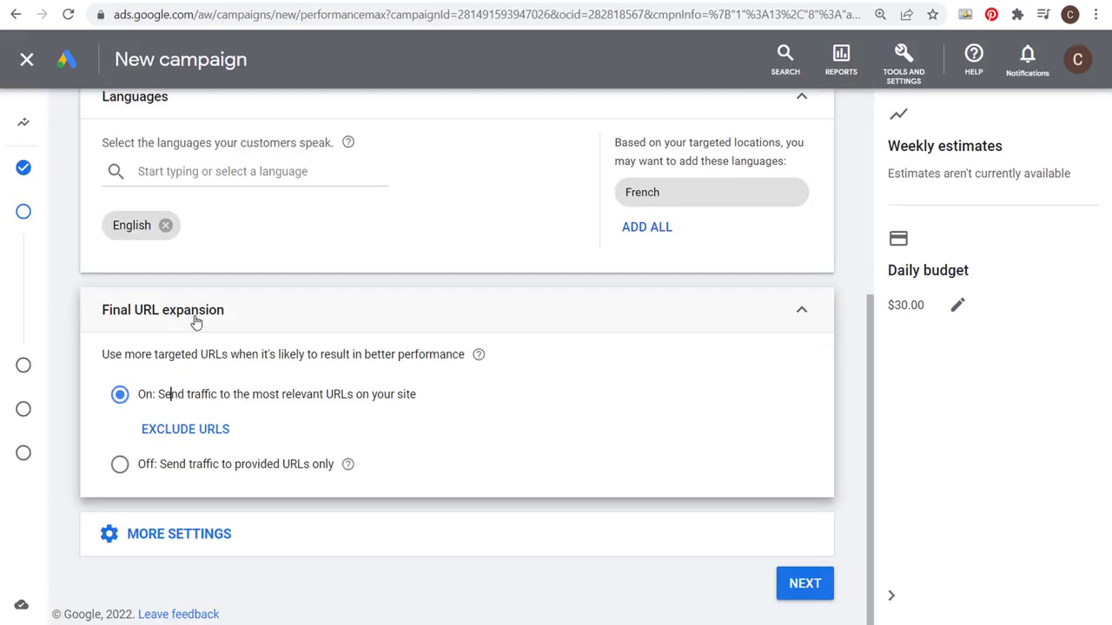
click(175, 437)
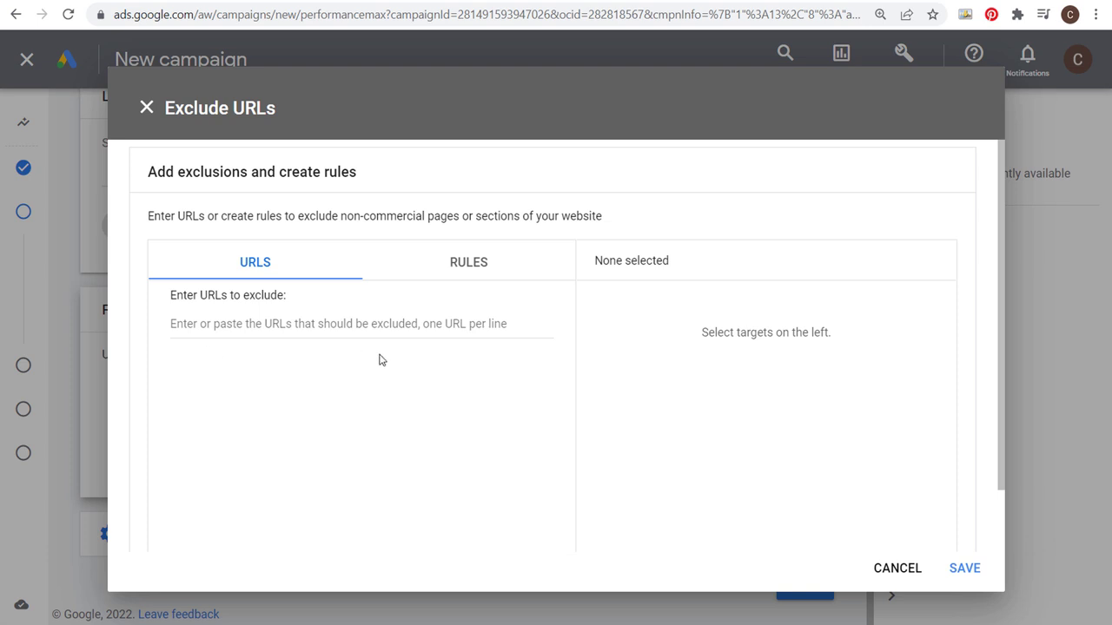
click(898, 572)
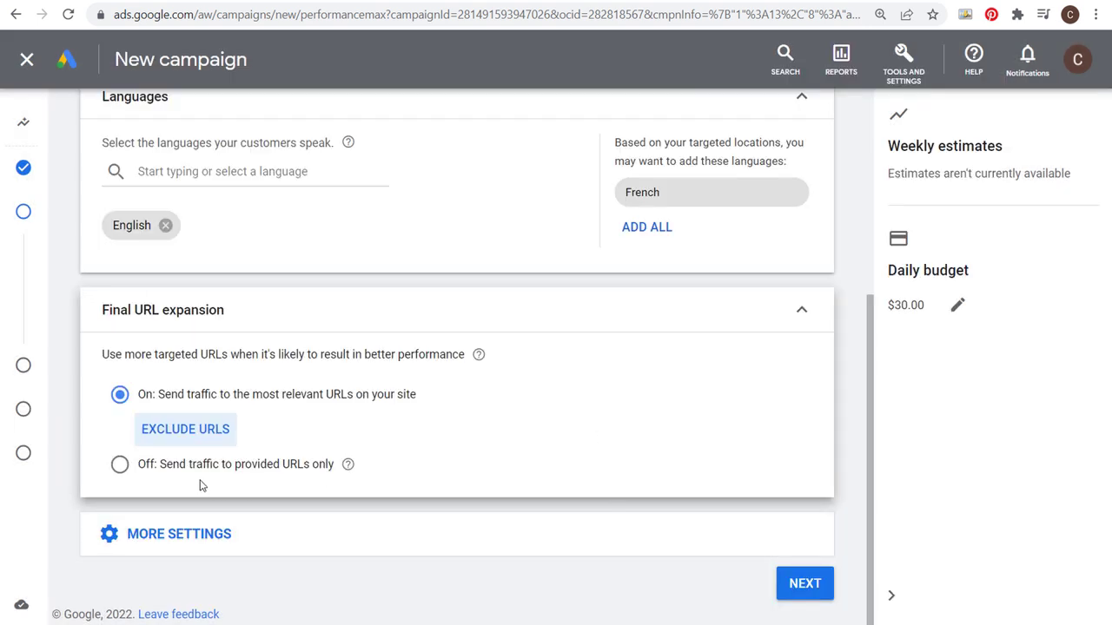
click(798, 312)
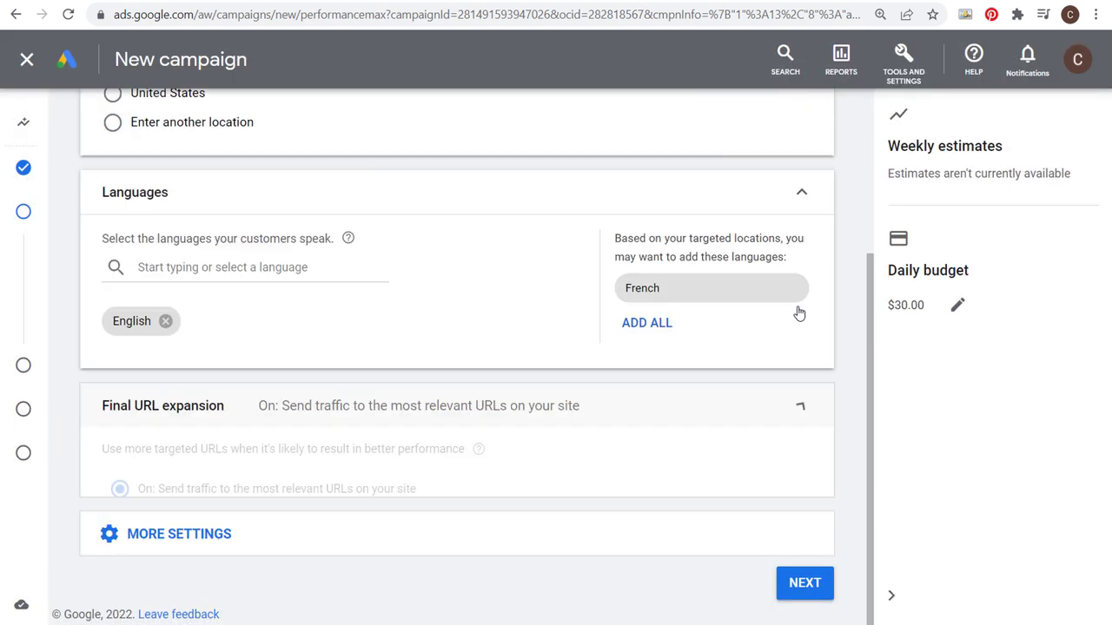
click(826, 584)
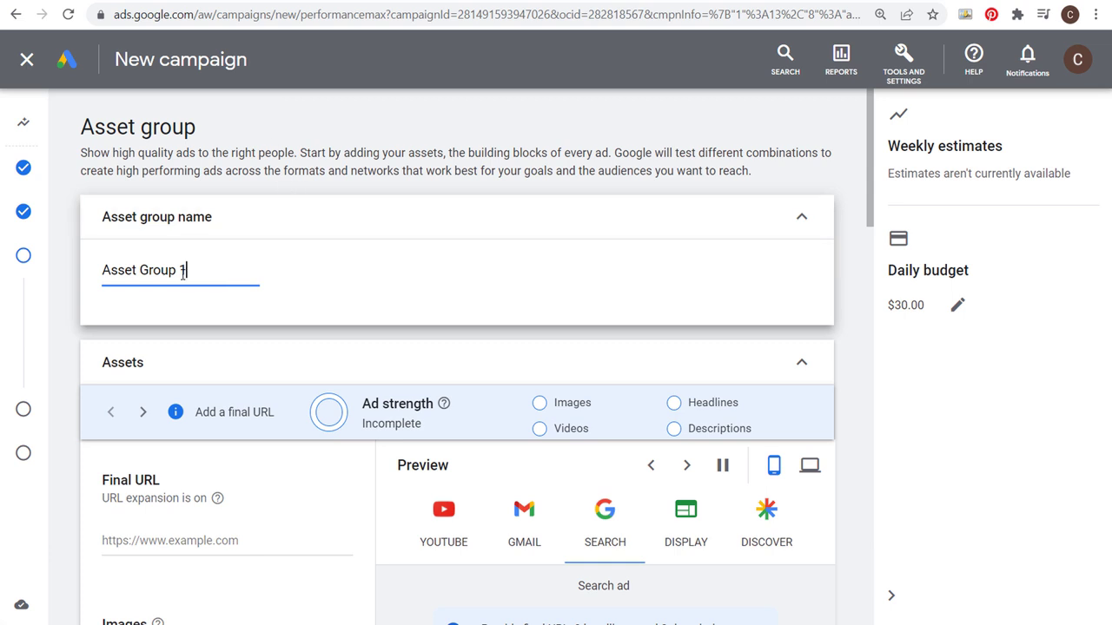
- Rename the asset group from 'Asset Group 1' to 'Farmhouse Furniture'
drag(183, 272, 60, 278)
text(Farmhous)
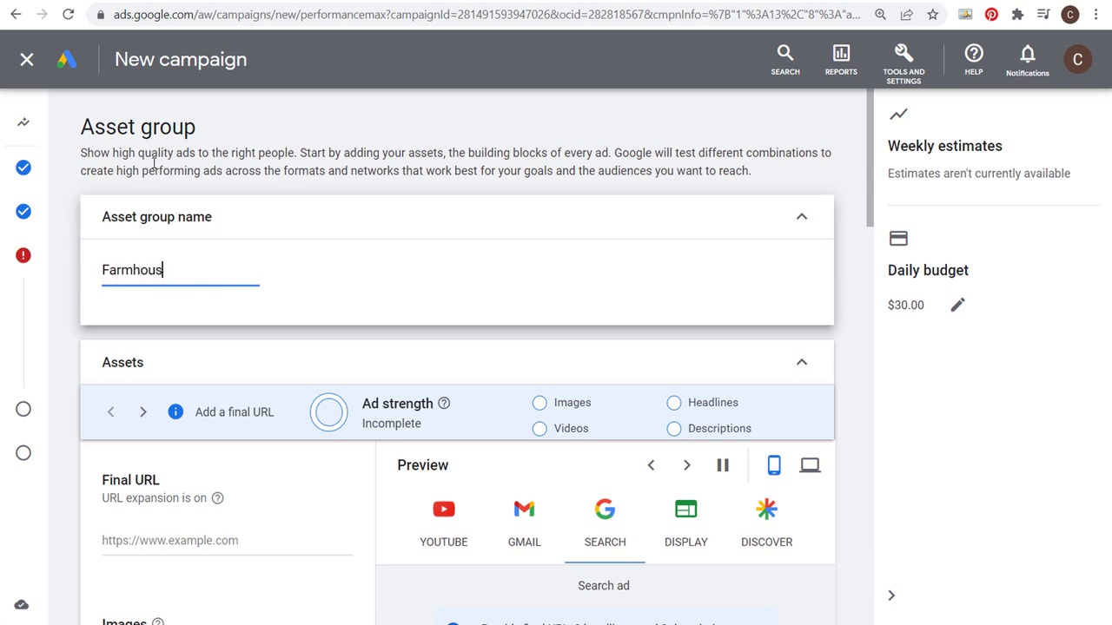
text(e Furniture)
click(153, 167)
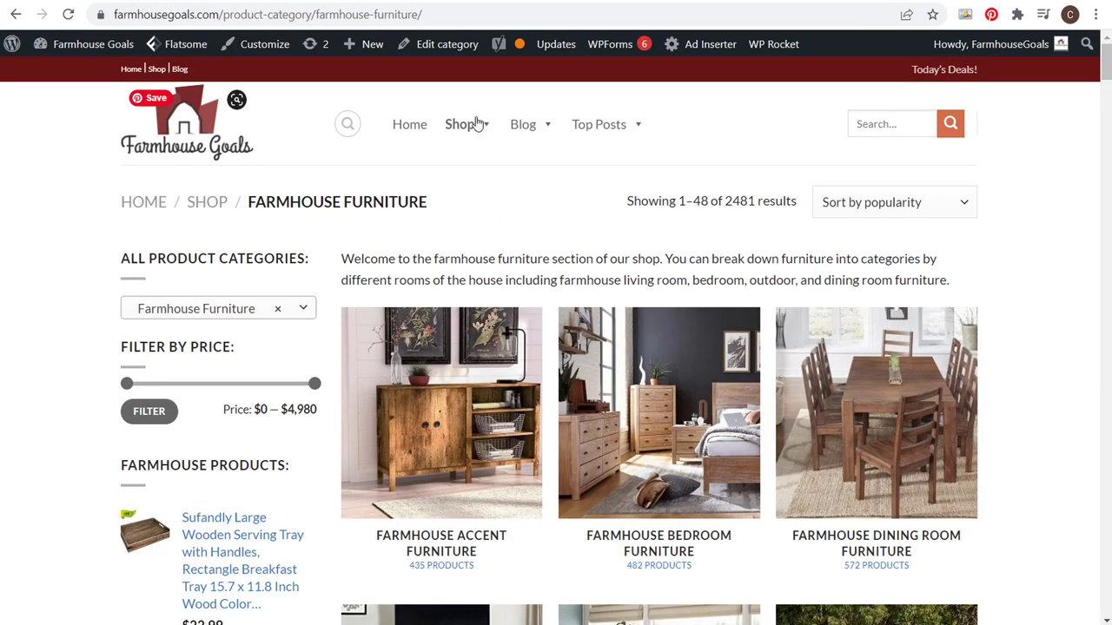
- Browse the shop's Farmhouse Bedding and Christmas Decor category menus
mouse_move(472, 126)
mouse_move(489, 181)
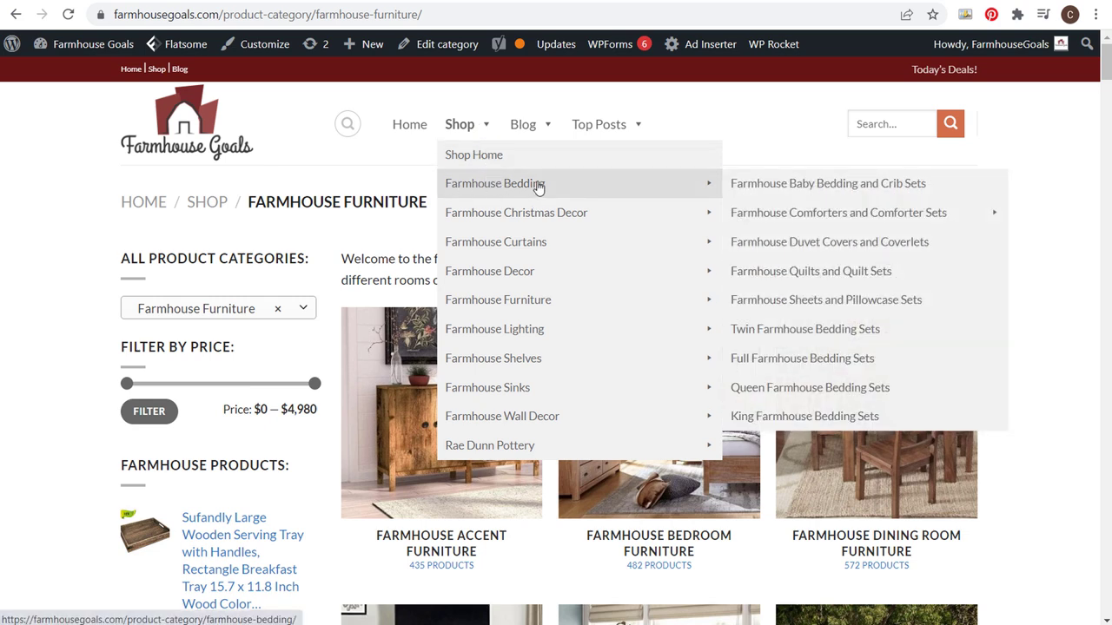
mouse_move(553, 218)
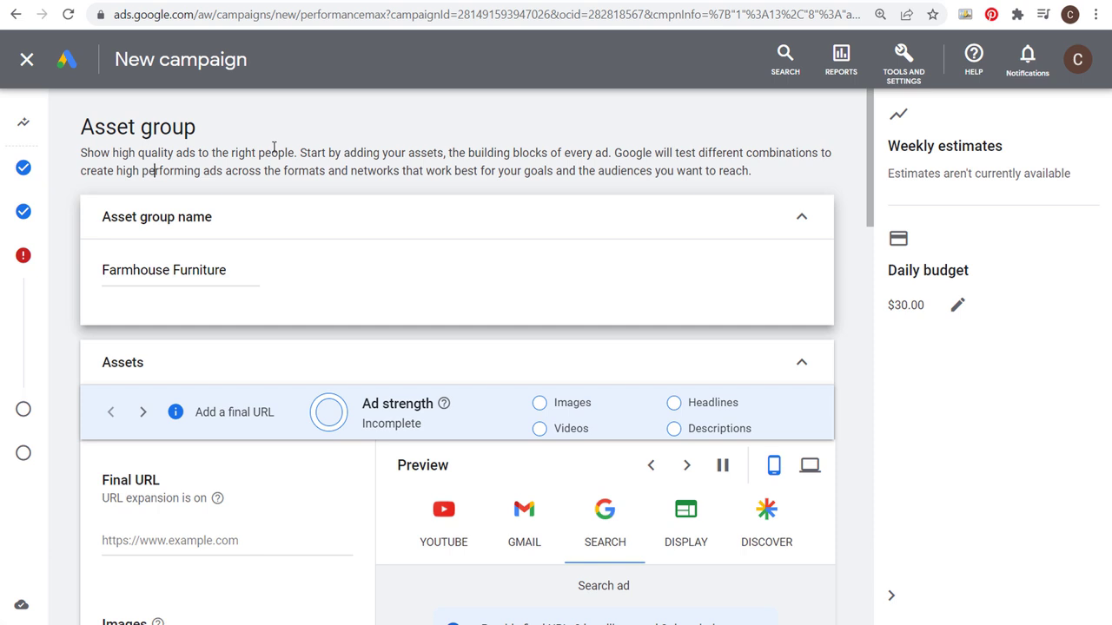
- Use the farmhouse-furniture category page address as the Final URL, then add images
scroll(295, 141, down, 3)
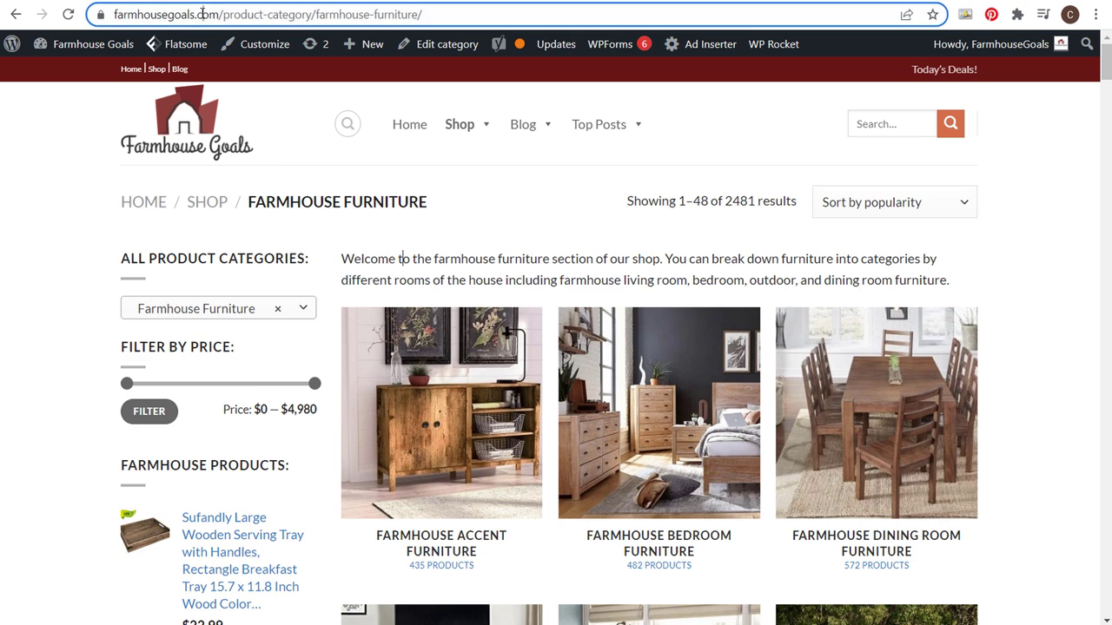
click(201, 14)
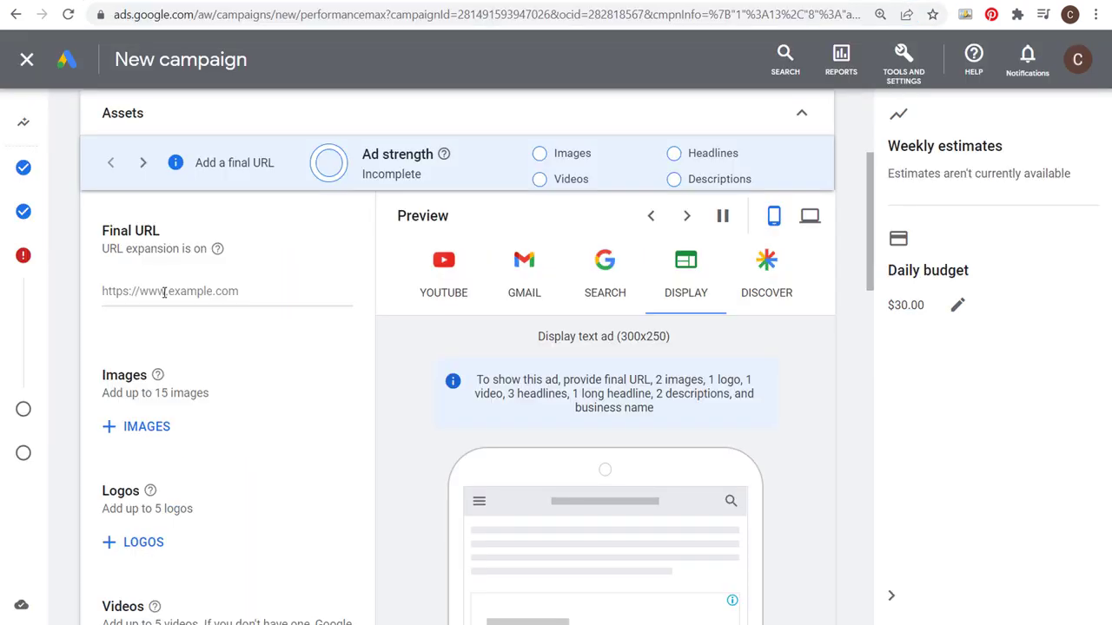
click(163, 292)
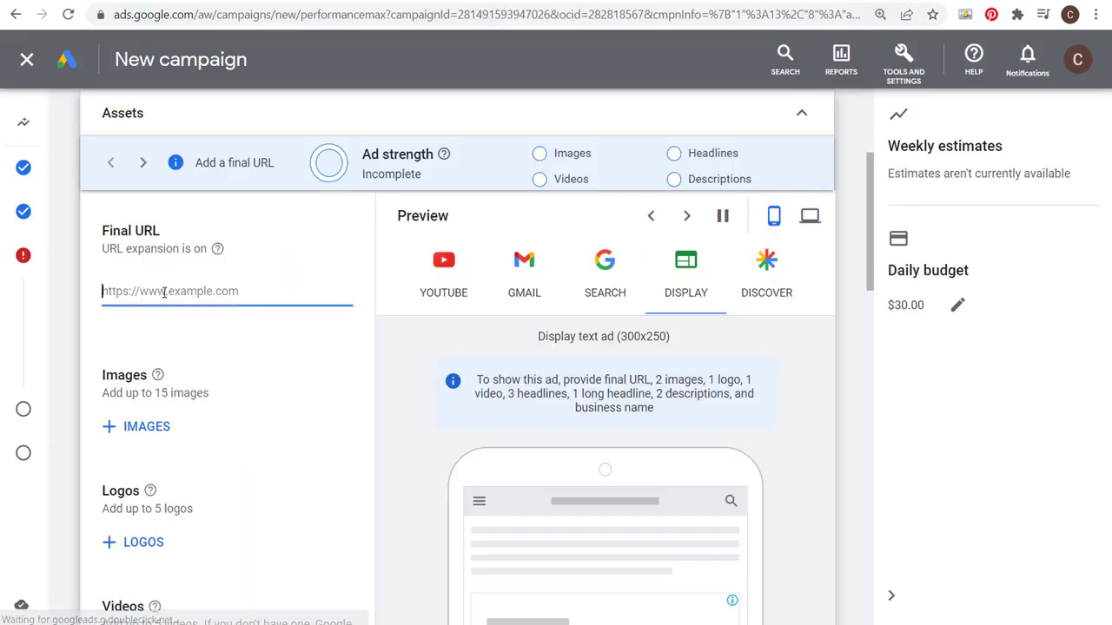
text(https://farmhousegoals.com/product-category/farmhouse-furniture/)
scroll(261, 304, down, 3)
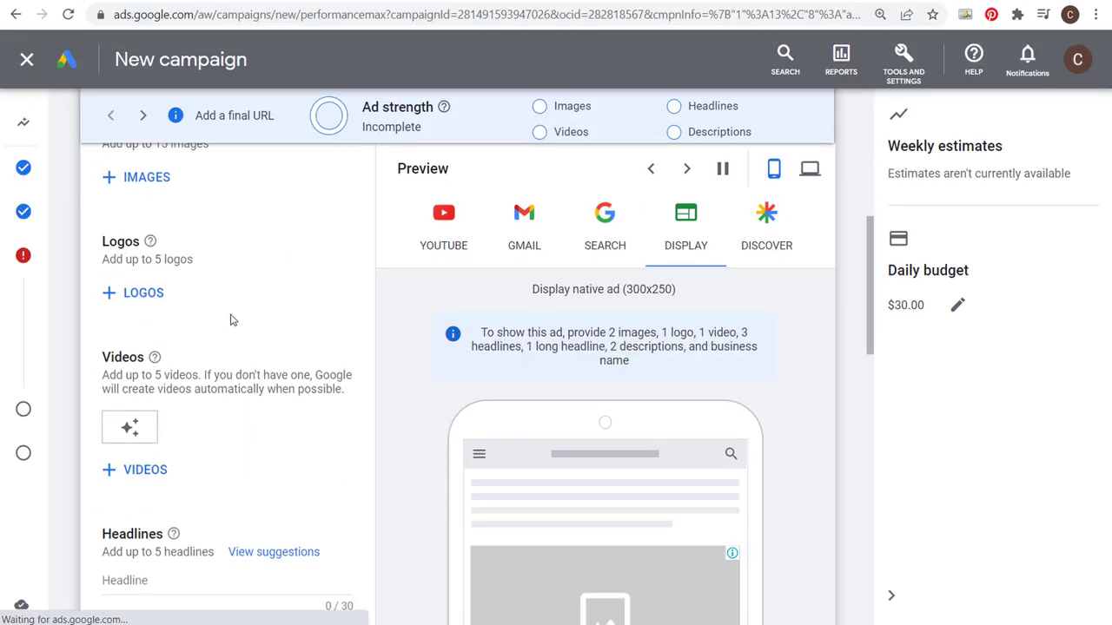
scroll(218, 269, up, 3)
scroll(177, 292, down, 1)
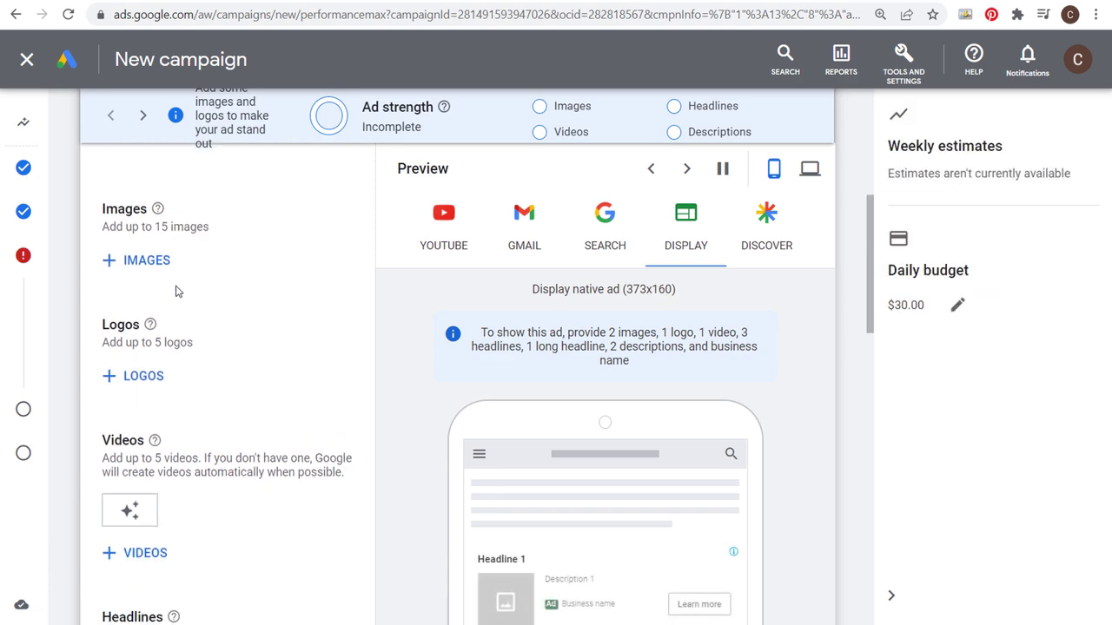
click(139, 260)
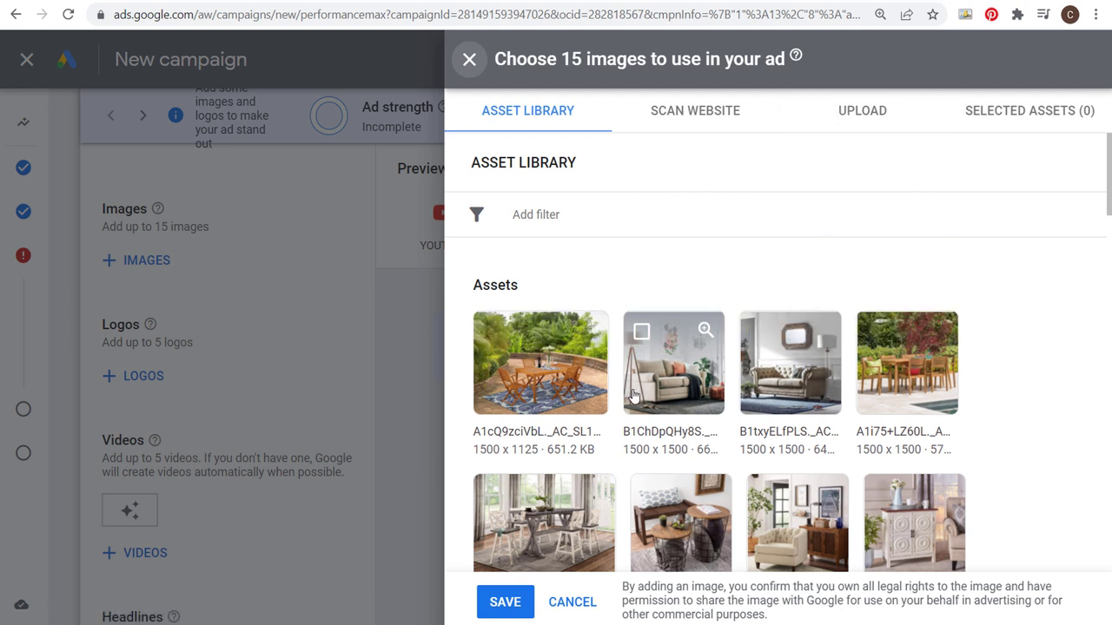
- Select the patio dining set image, adding a square 1:1 crop
click(841, 117)
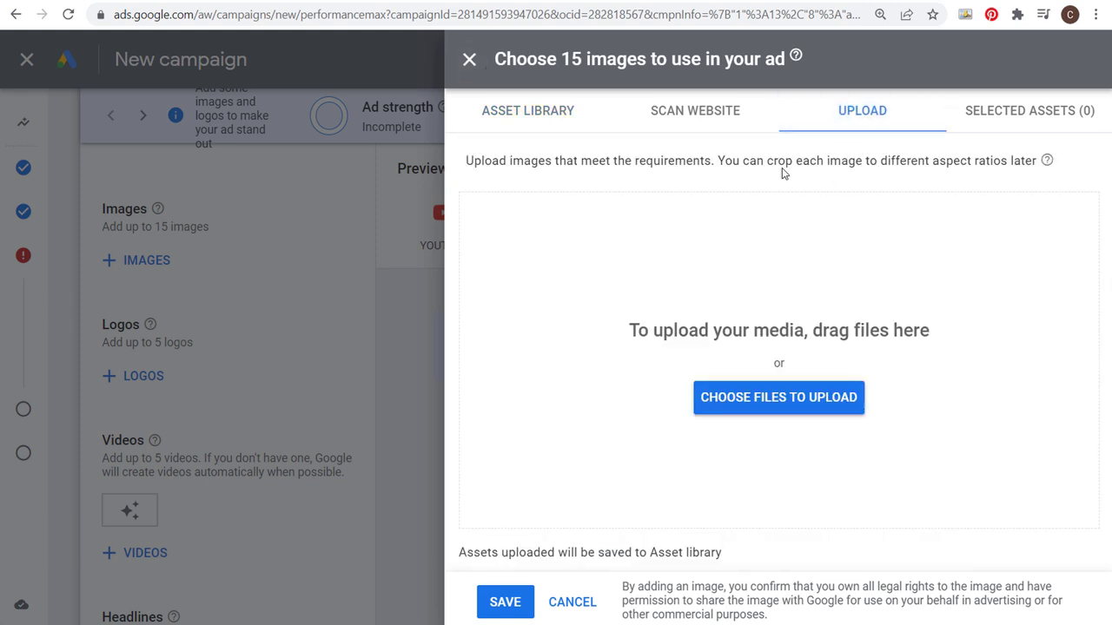
mouse_move(1049, 162)
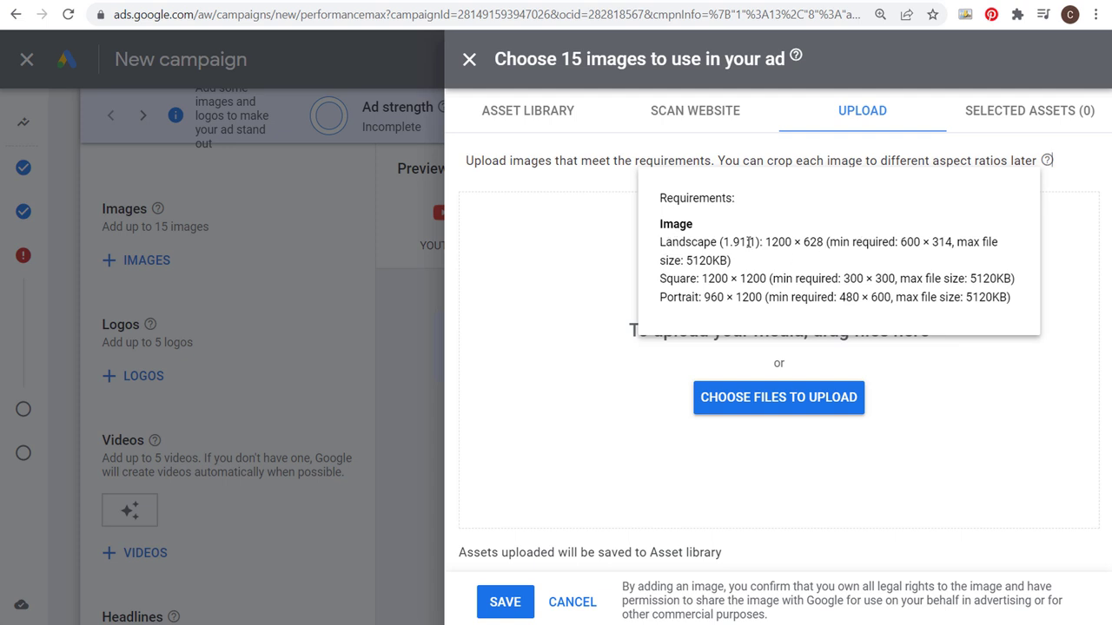
click(565, 110)
scroll(556, 300, down, 1)
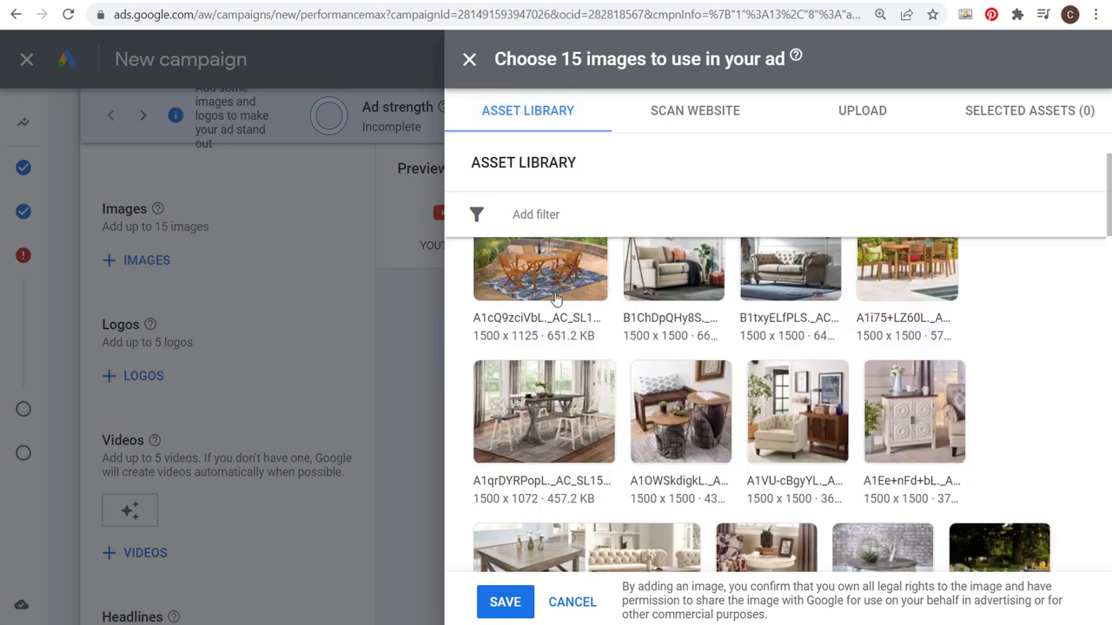
click(532, 279)
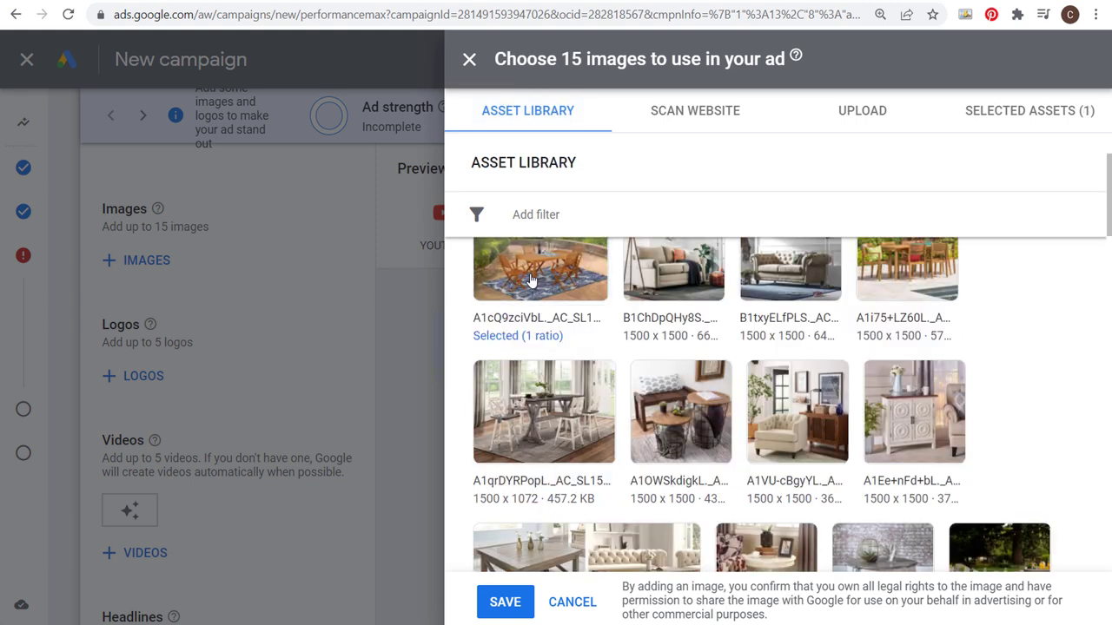
click(517, 337)
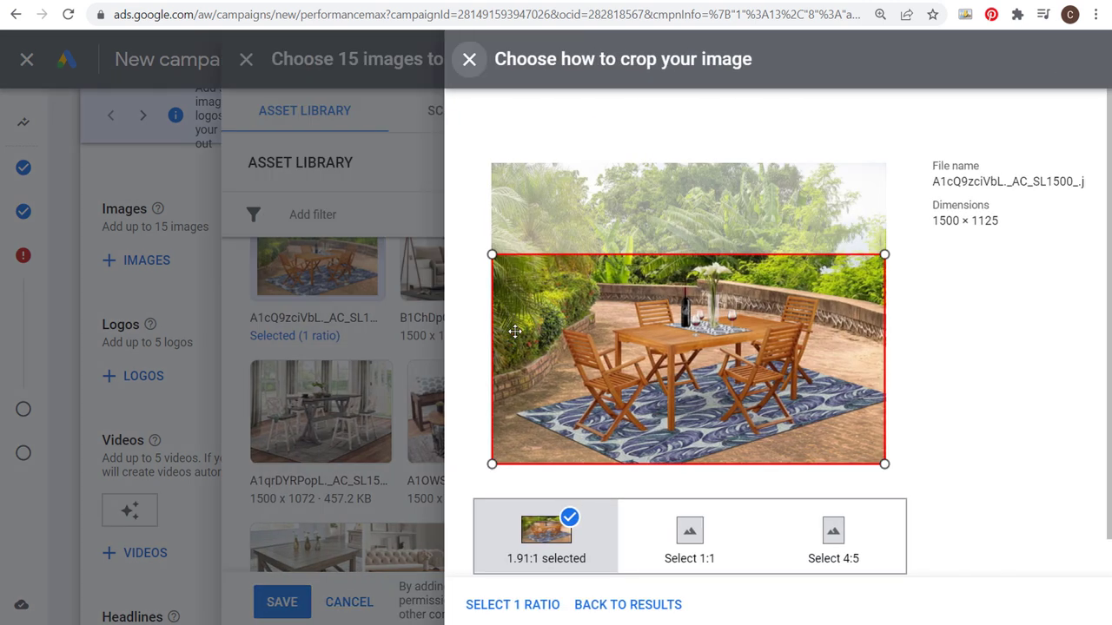
click(702, 554)
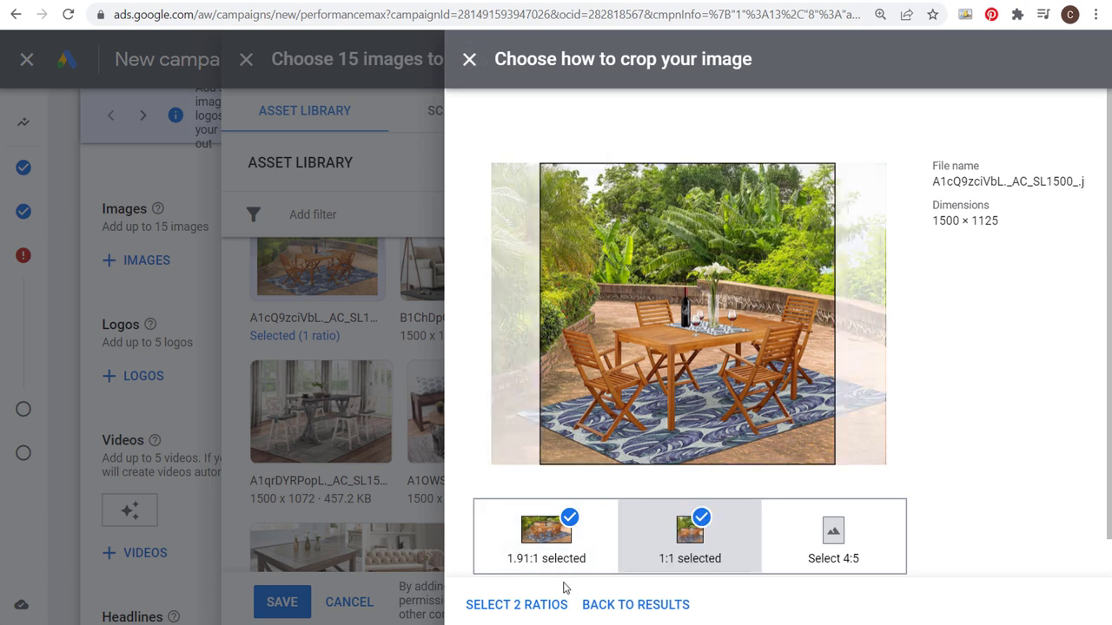
click(515, 604)
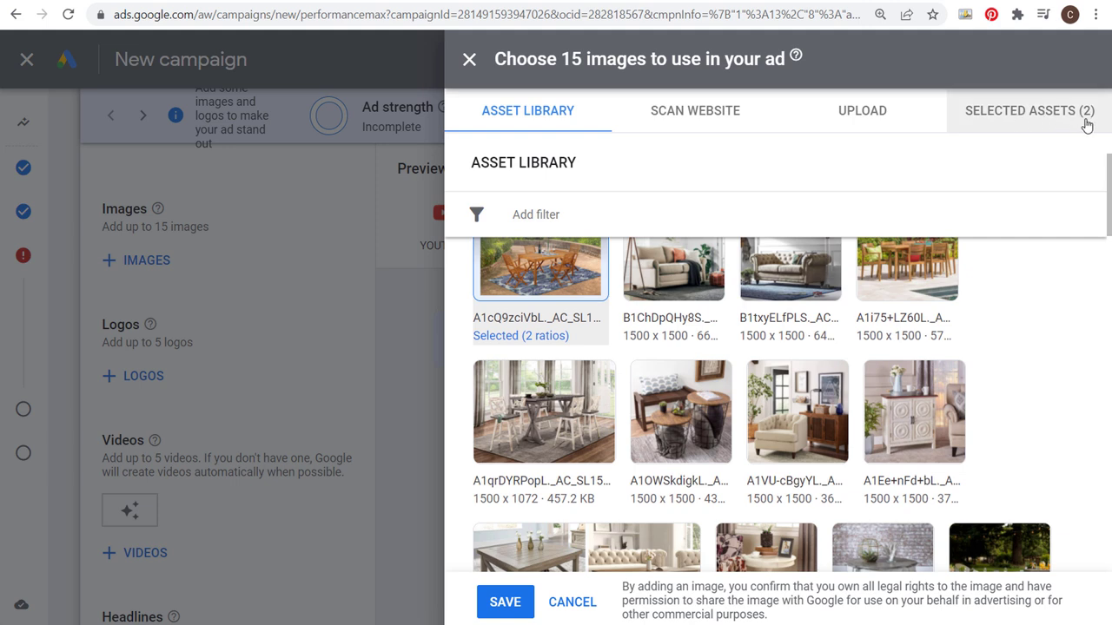
- Add the living room sofa image with 1.91:1 and 4:5 crops, reviewing all 15 selections
click(657, 296)
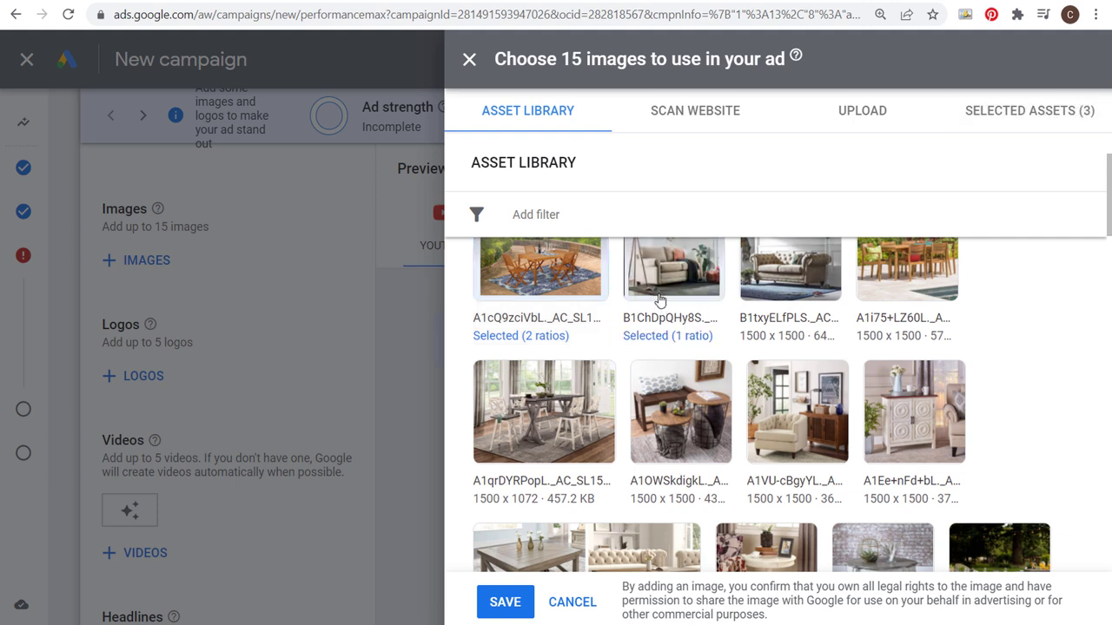
click(662, 335)
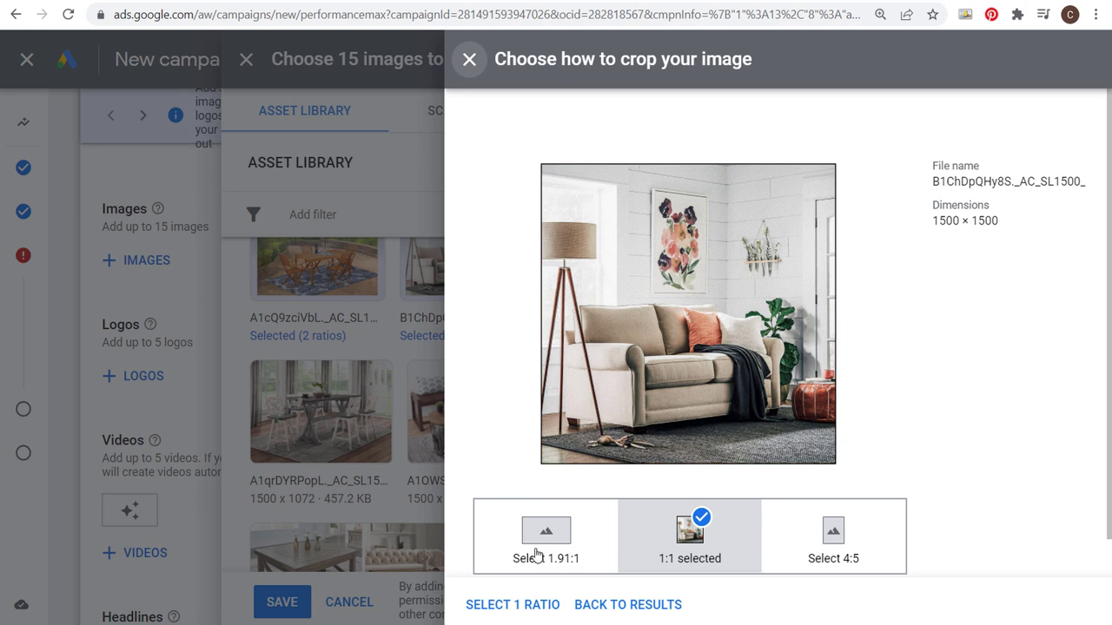
click(553, 556)
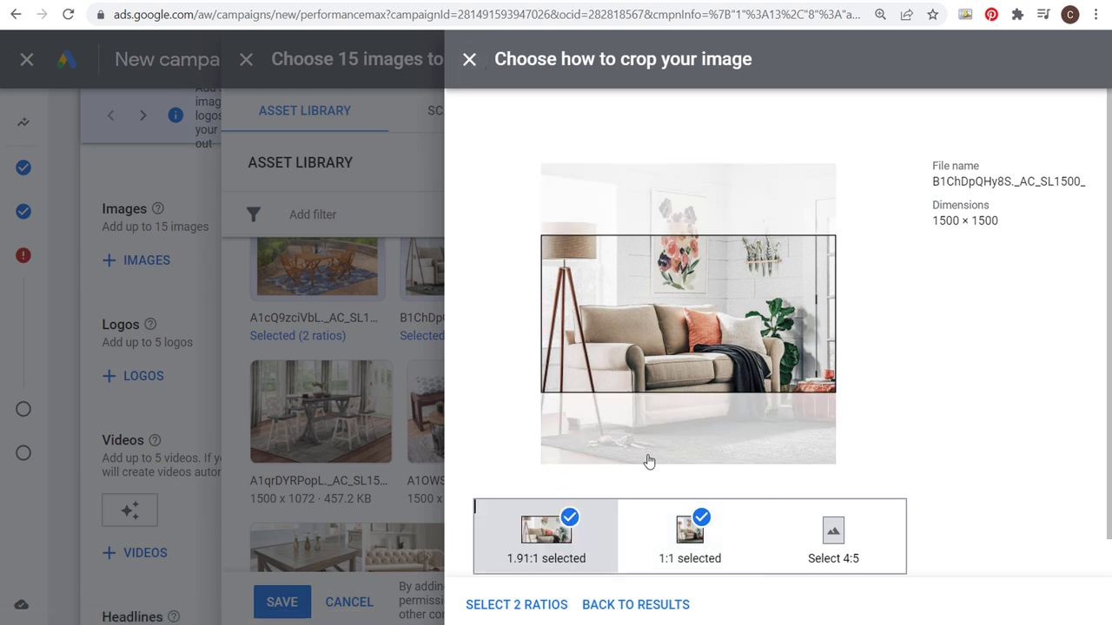
drag(686, 369, 707, 347)
click(877, 559)
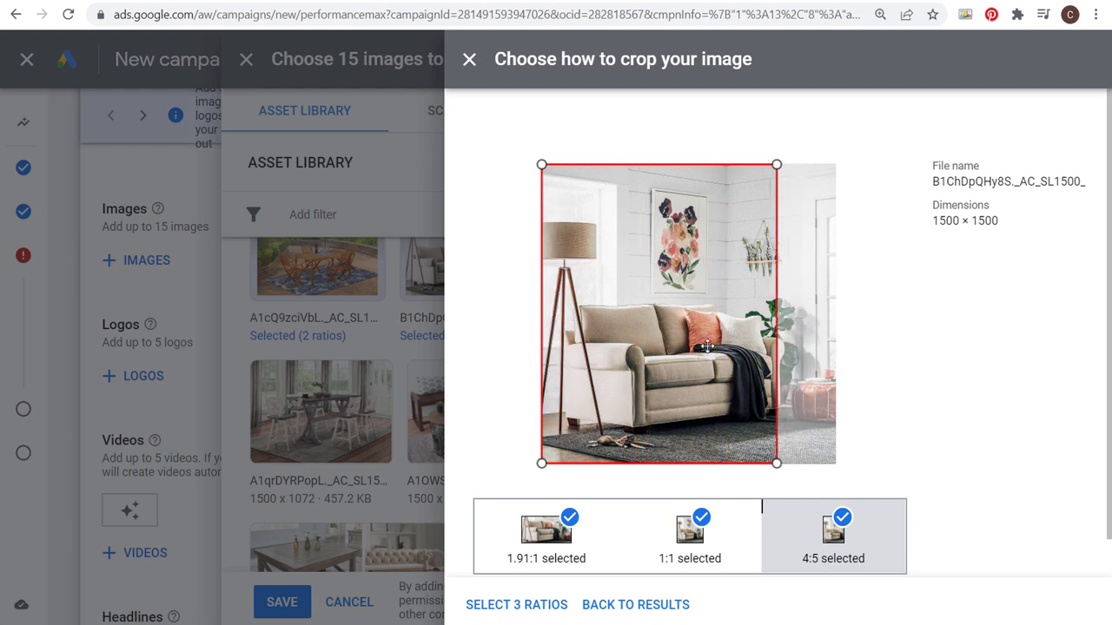
click(518, 604)
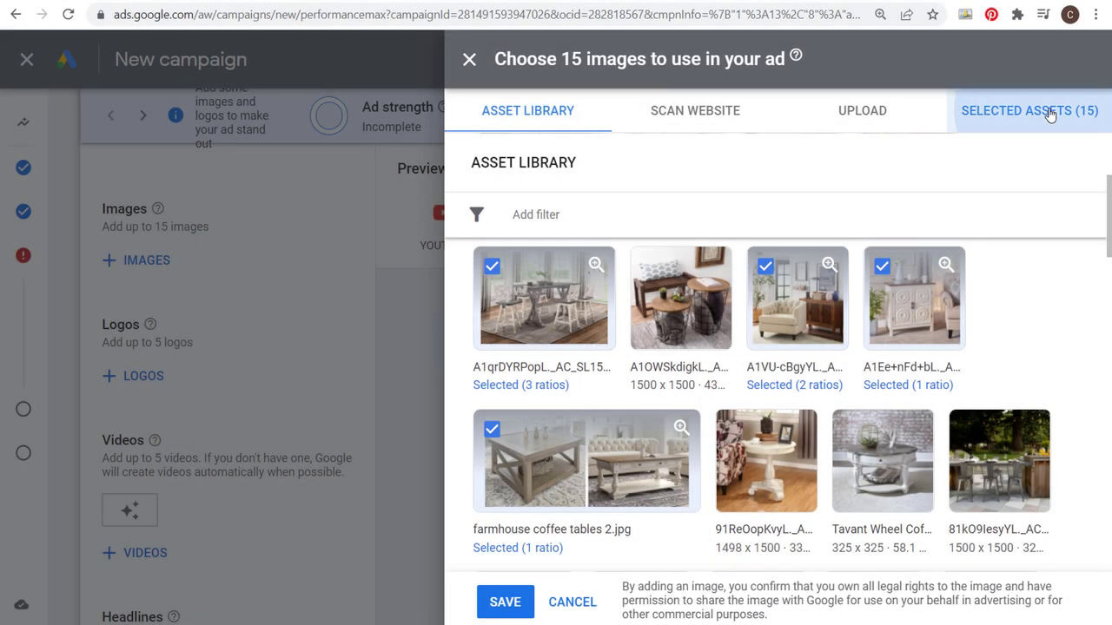
click(1049, 115)
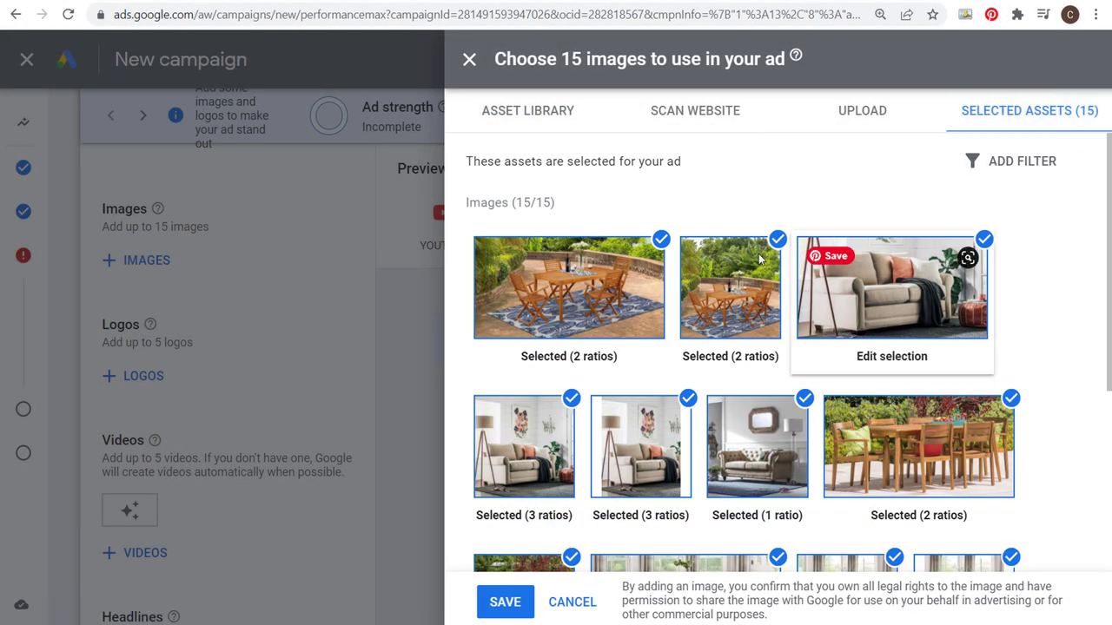
click(551, 119)
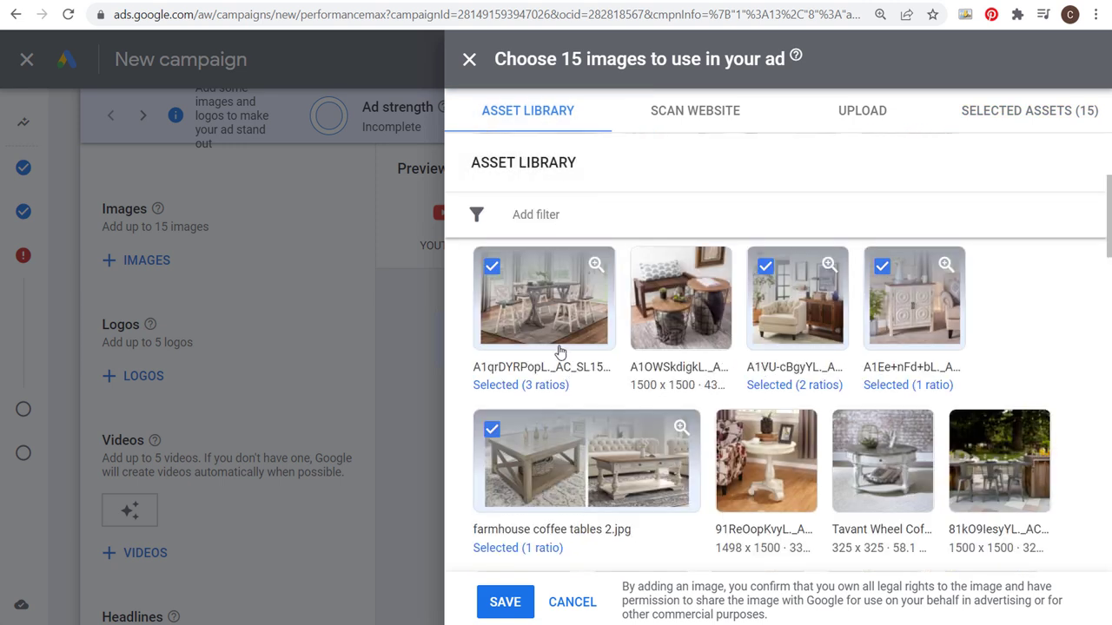
- Save the 15 chosen images and start adding logos from the Upload tab
click(505, 602)
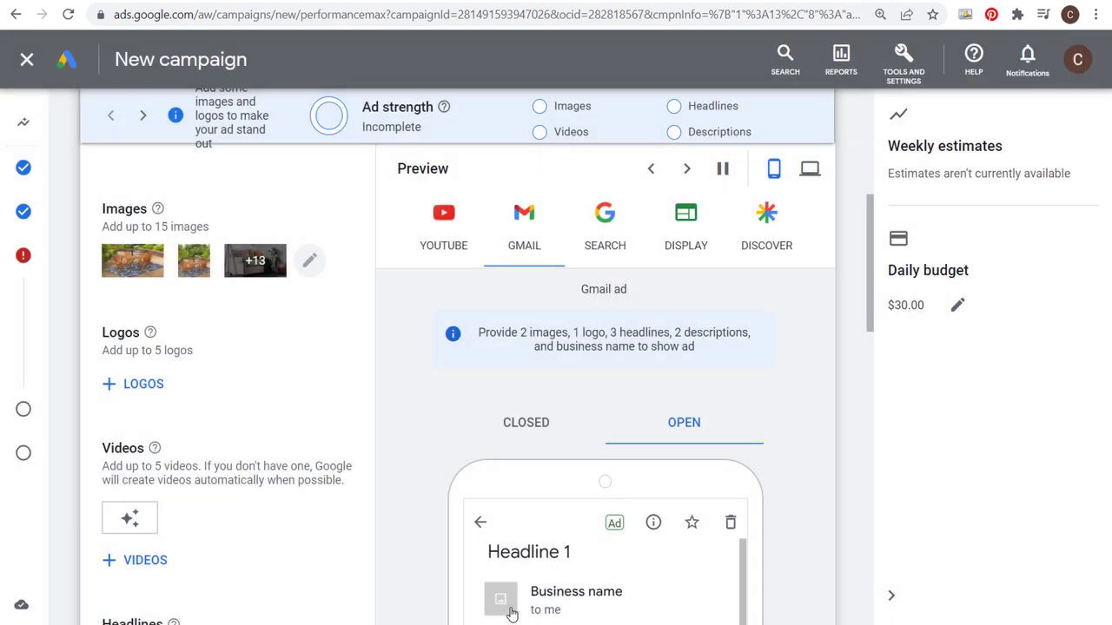
click(128, 388)
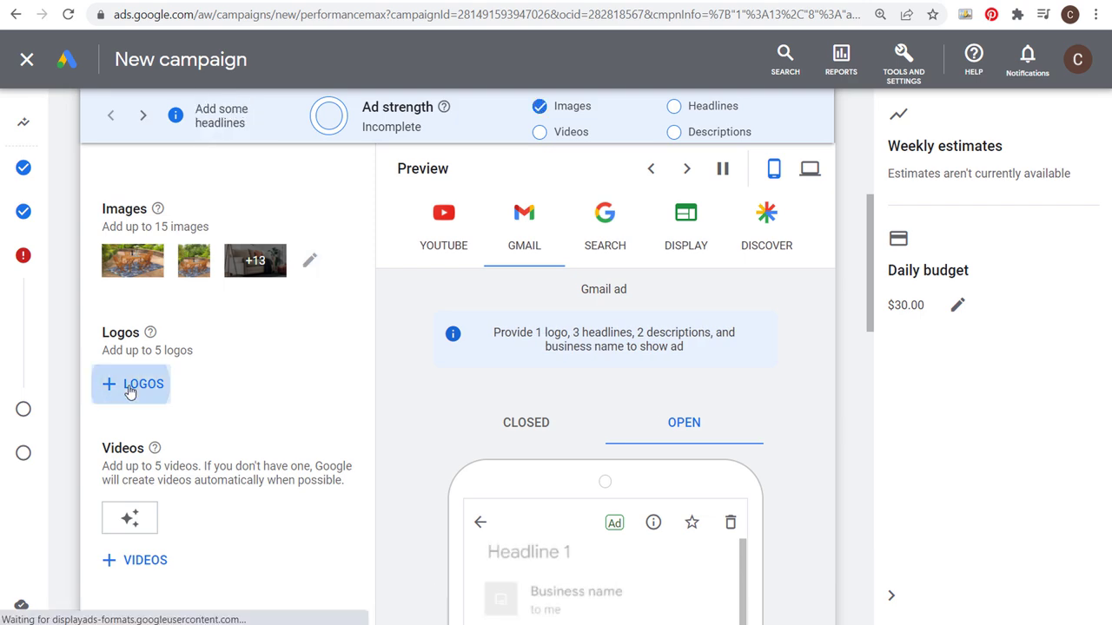
click(865, 111)
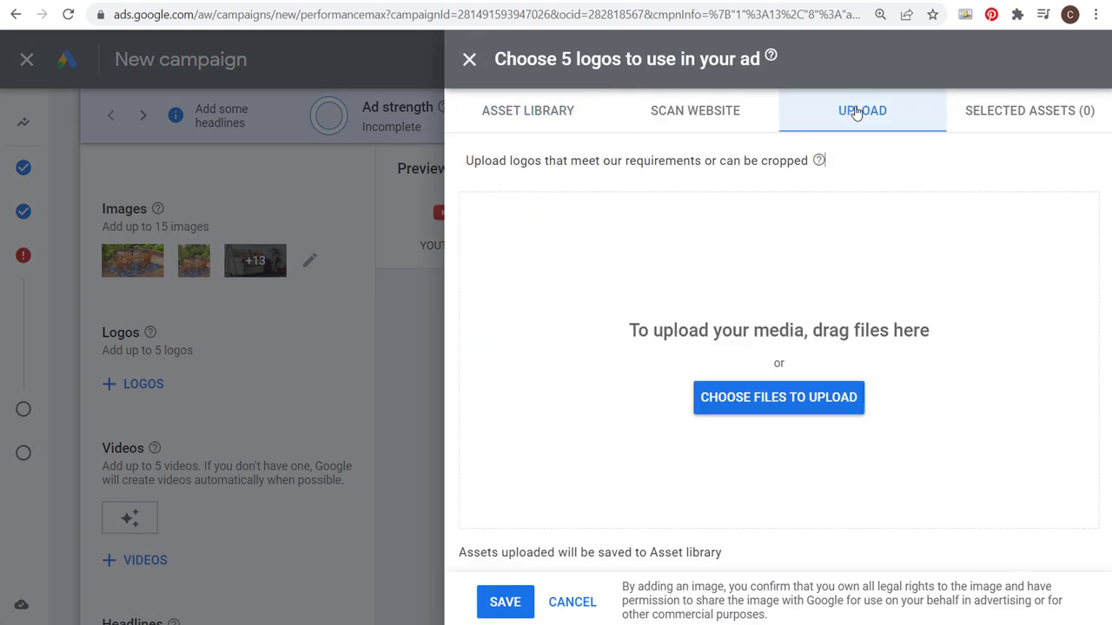
mouse_move(818, 161)
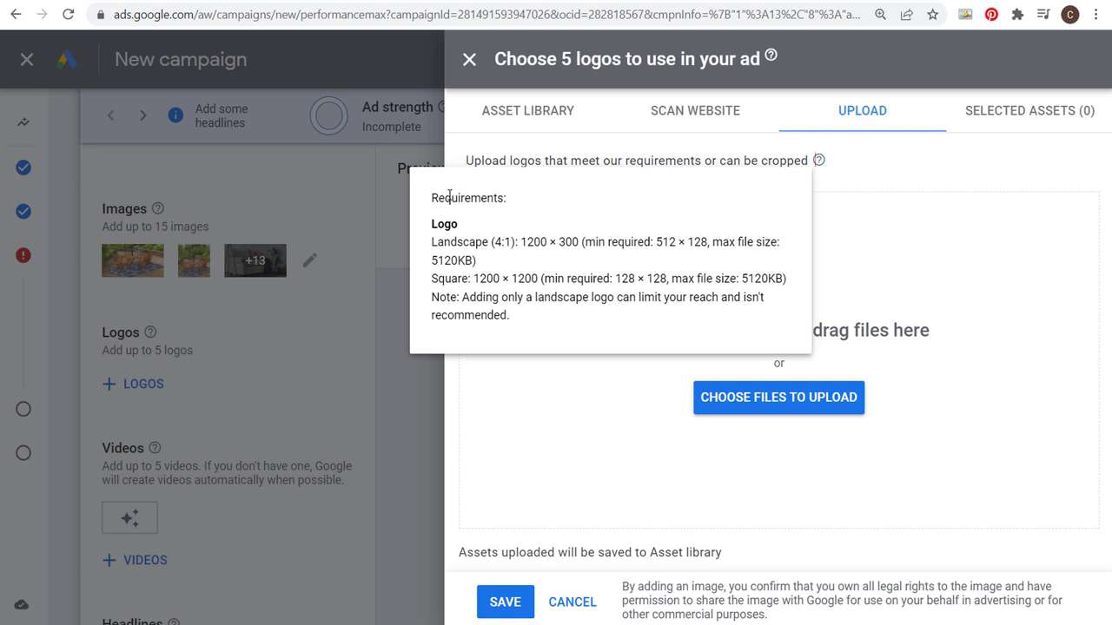
- Check the landscape and square logo size requirements, then save both Farmhouse Goals logos
drag(431, 249, 527, 243)
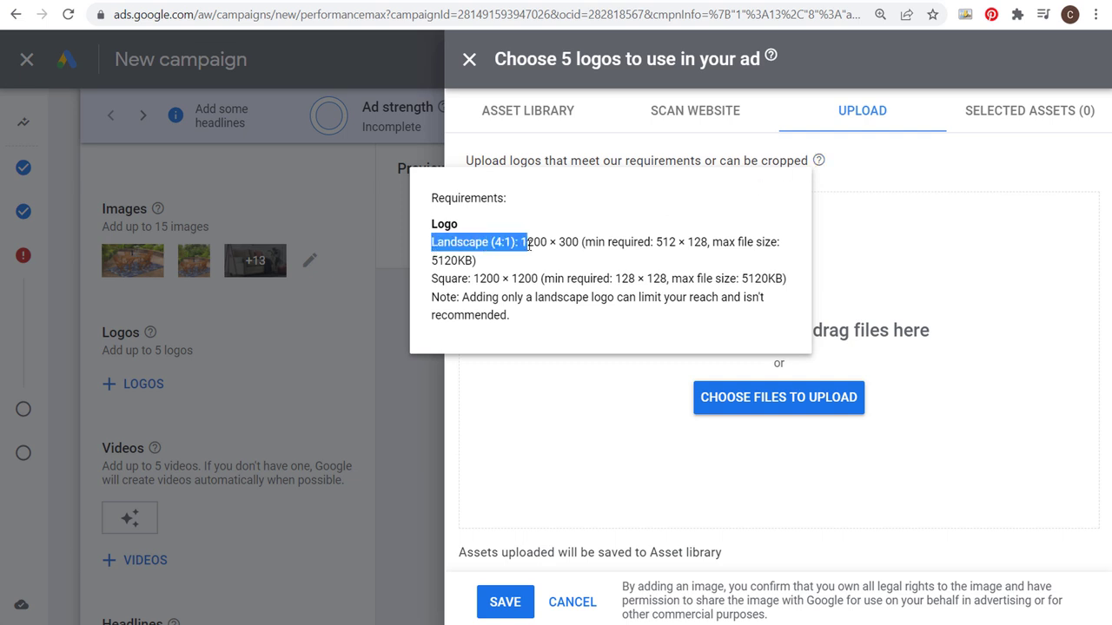
click(550, 242)
drag(428, 278, 565, 278)
click(618, 280)
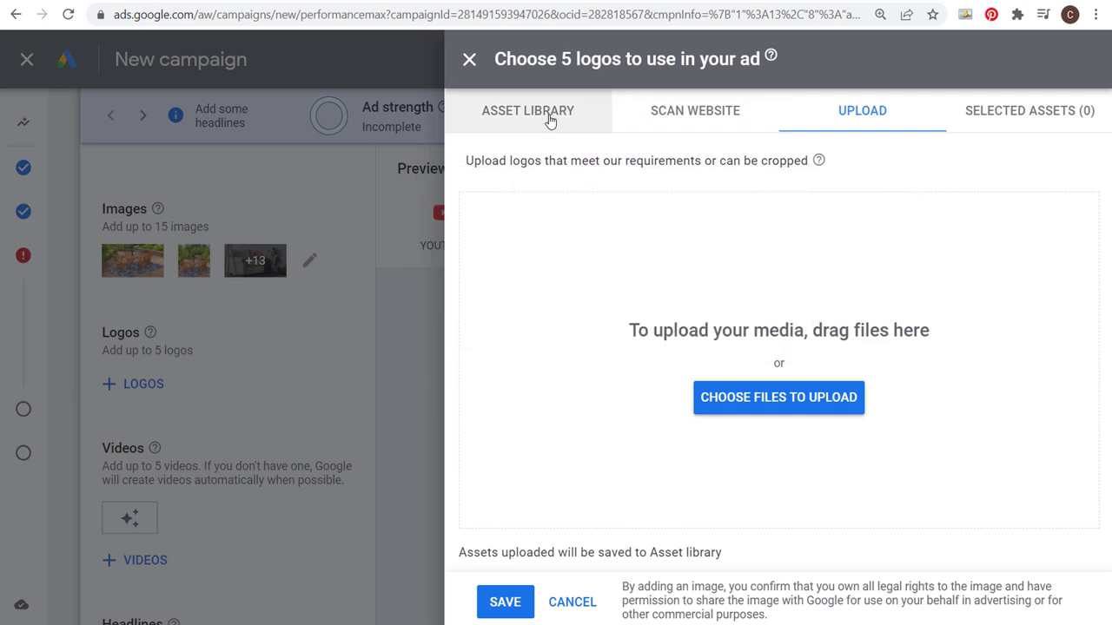
click(946, 112)
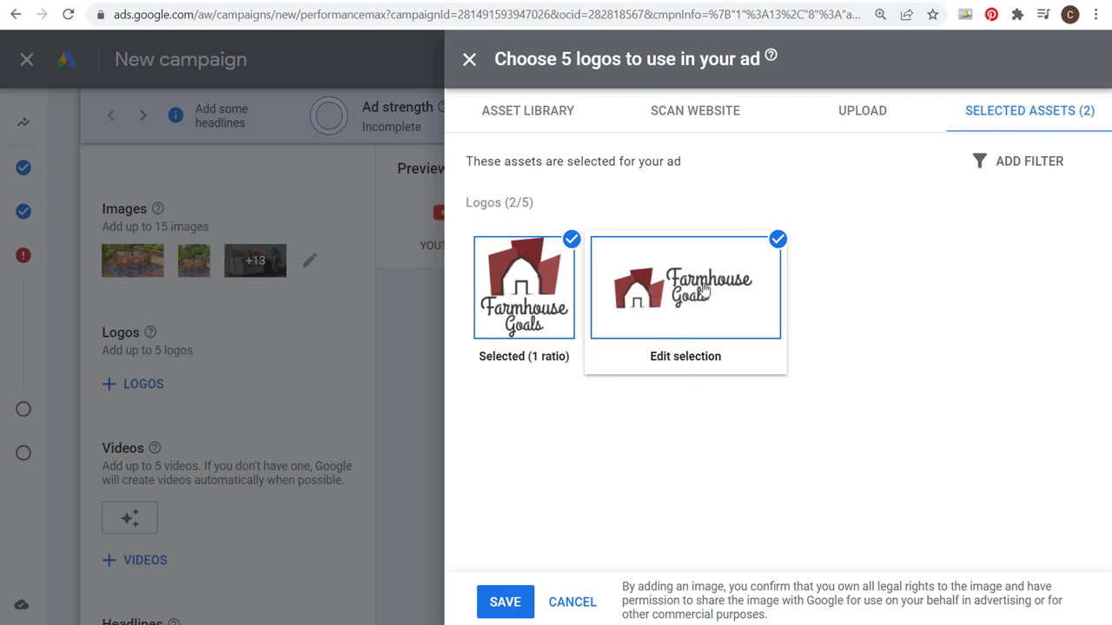
click(492, 601)
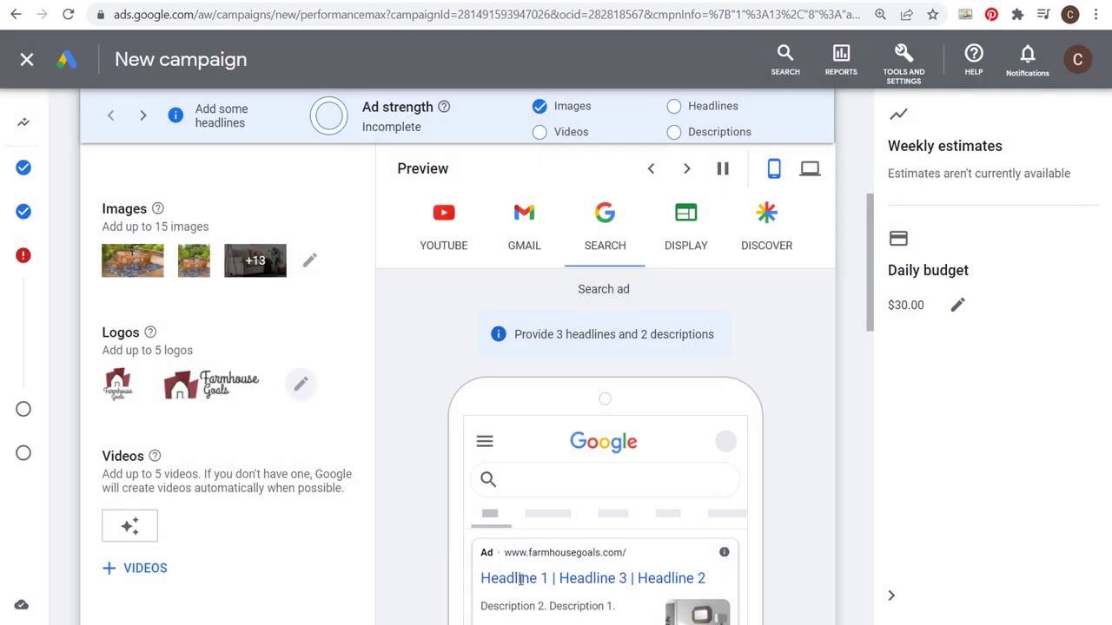
- Find the Shop Farmhouse Furniture at Farmhouse Goals video by pasting its YouTube link into the video search
scroll(307, 408, down, 1)
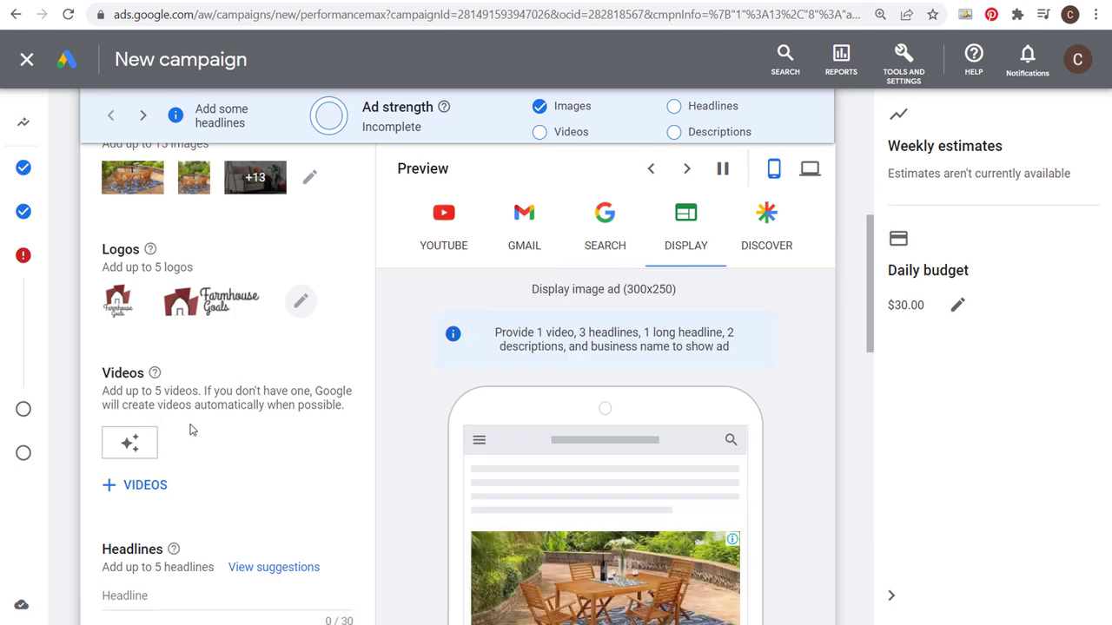
click(152, 486)
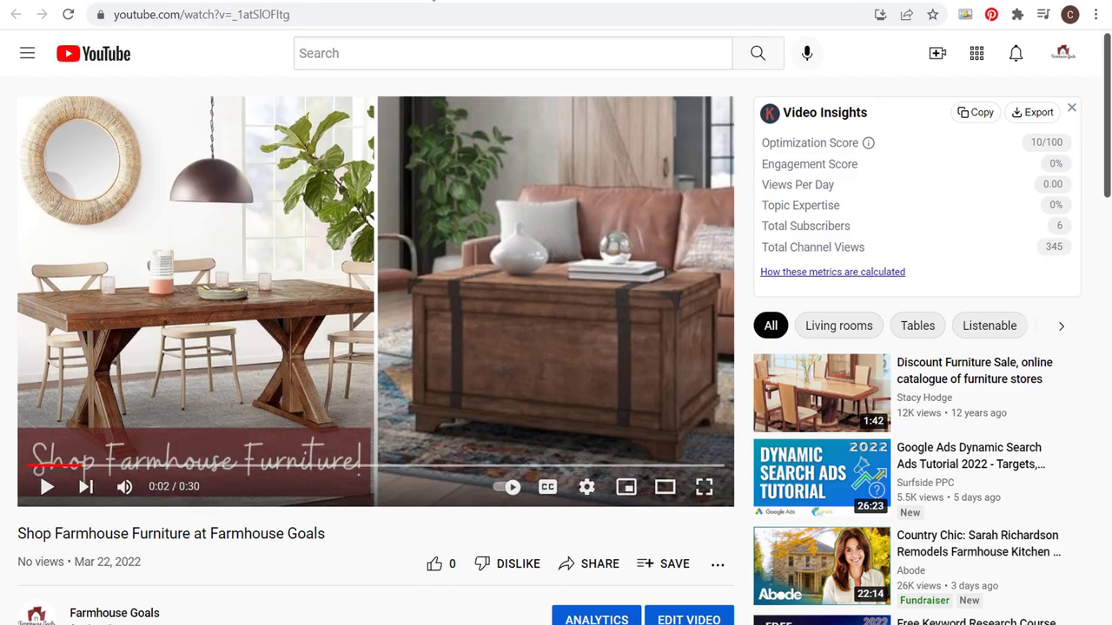
click(322, 17)
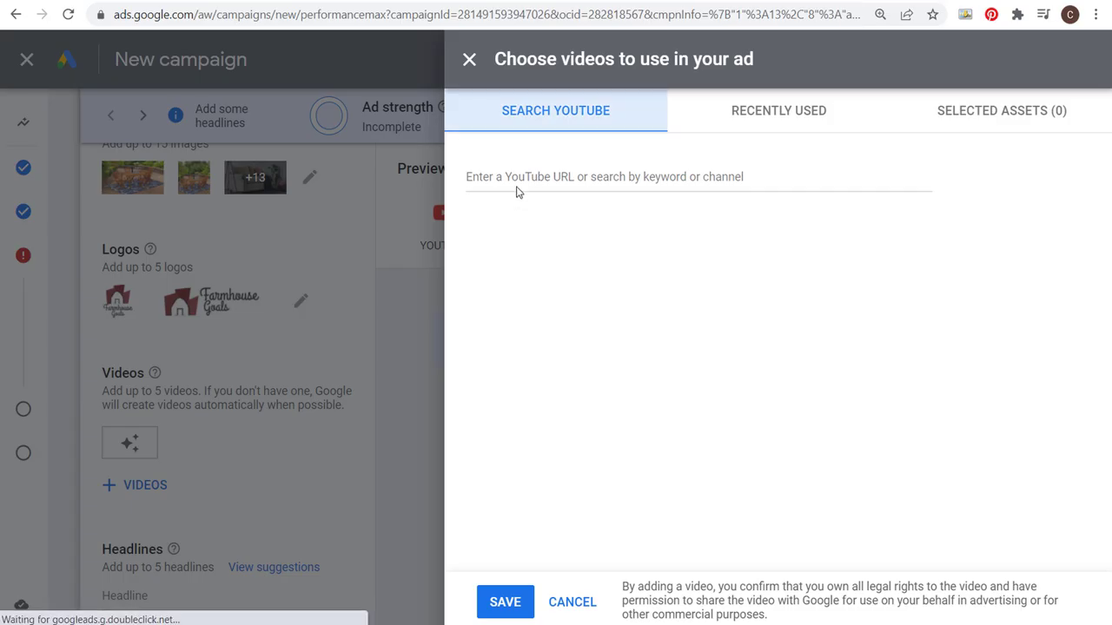
click(516, 187)
text(https://www.youtube.com/watch?v=_1atSlOFItg)
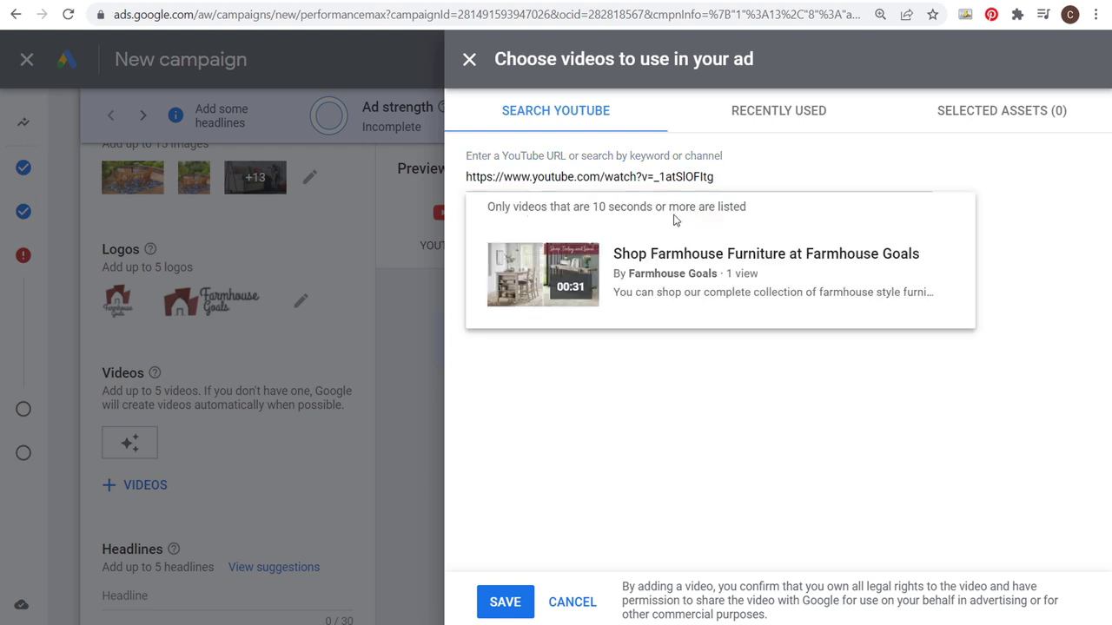
- Select the 00:31 Shop Farmhouse Furniture video, bringing the selection to 3 of 5 videos
click(590, 273)
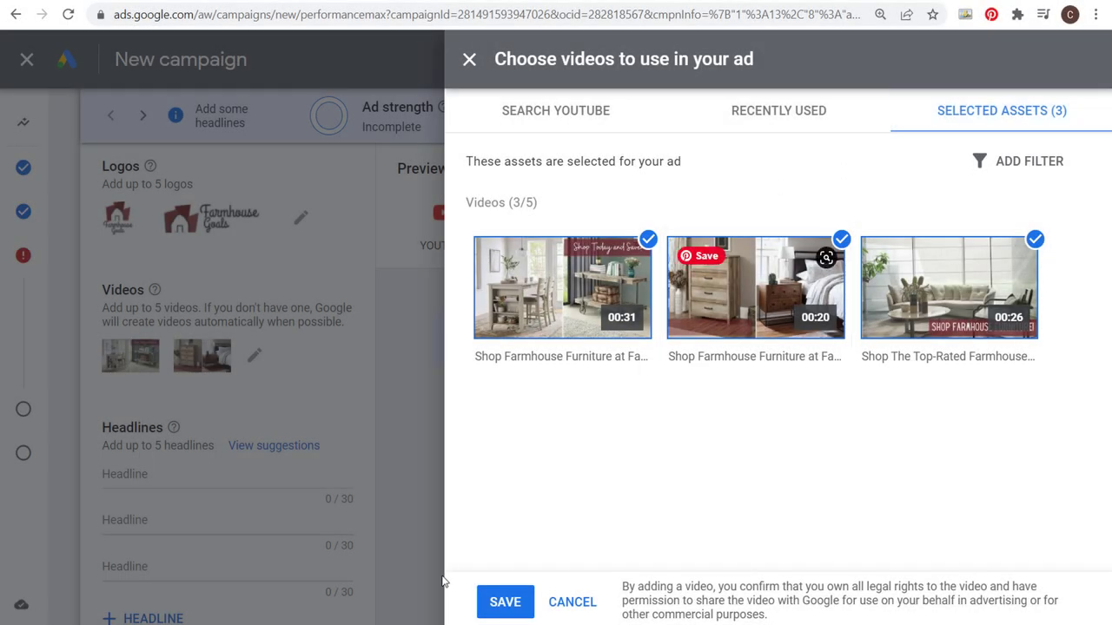
- Save the three selected videos and add fourth and fifth headline fields
click(505, 603)
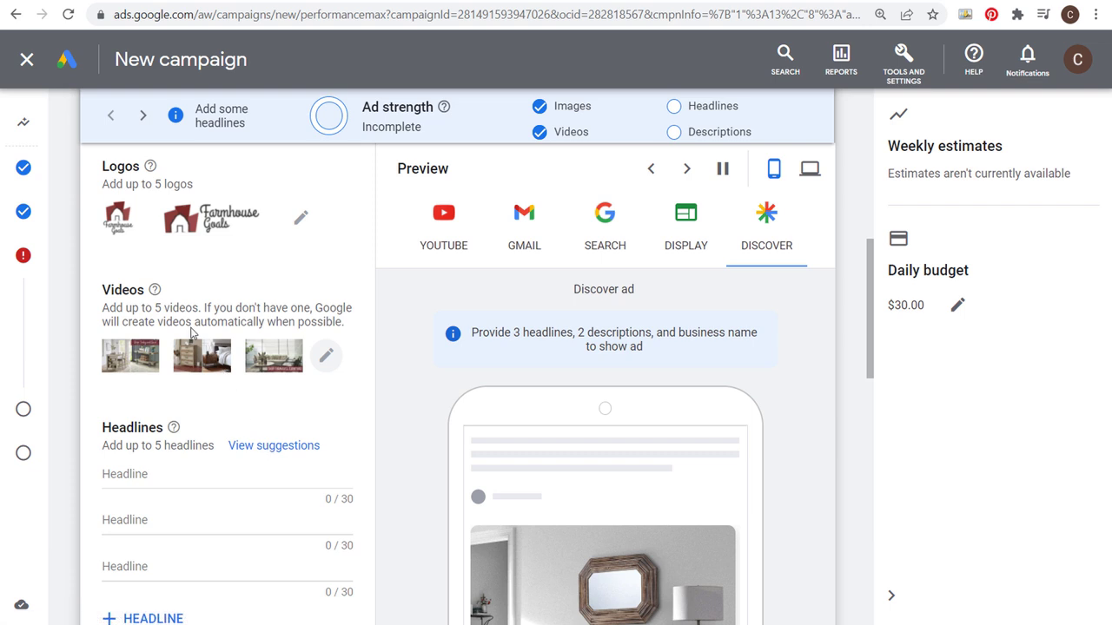
scroll(358, 469, down, 1)
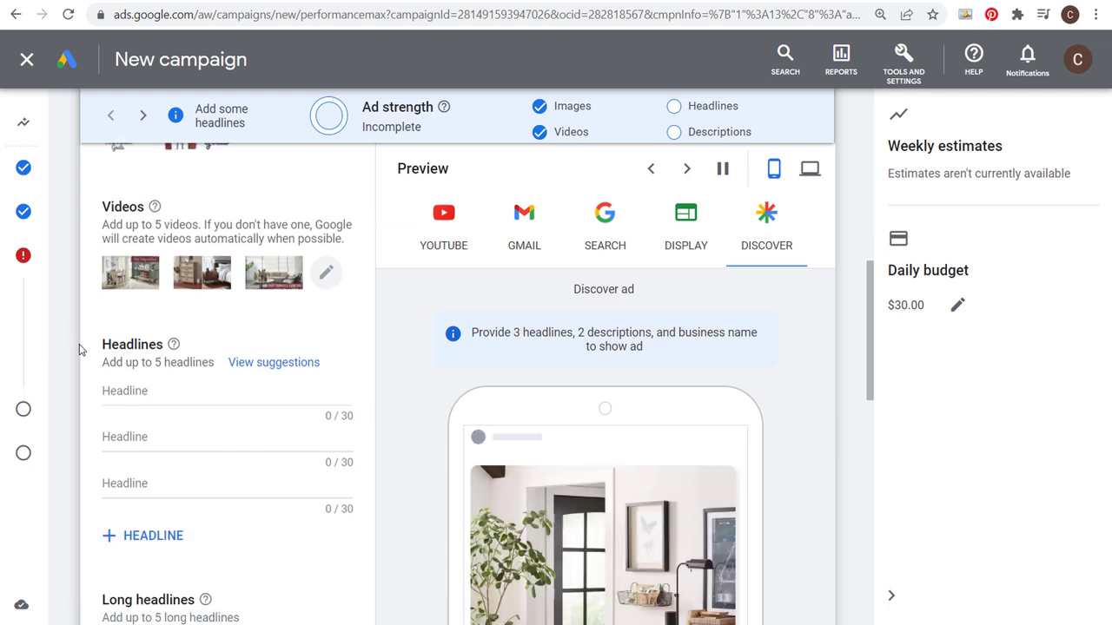
scroll(77, 348, down, 1)
click(112, 450)
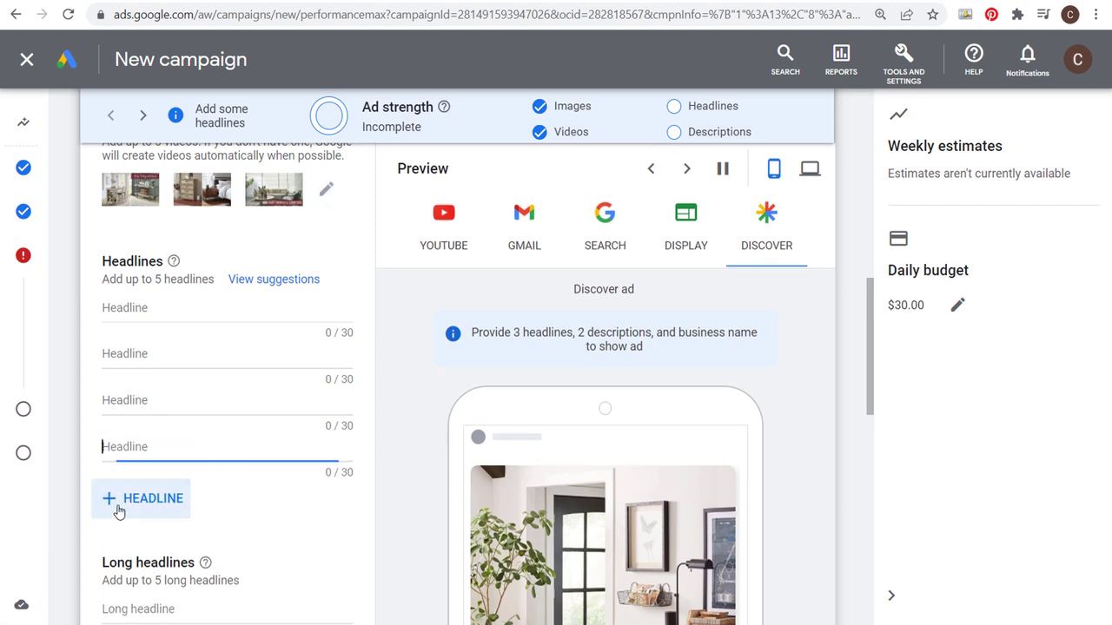
click(117, 506)
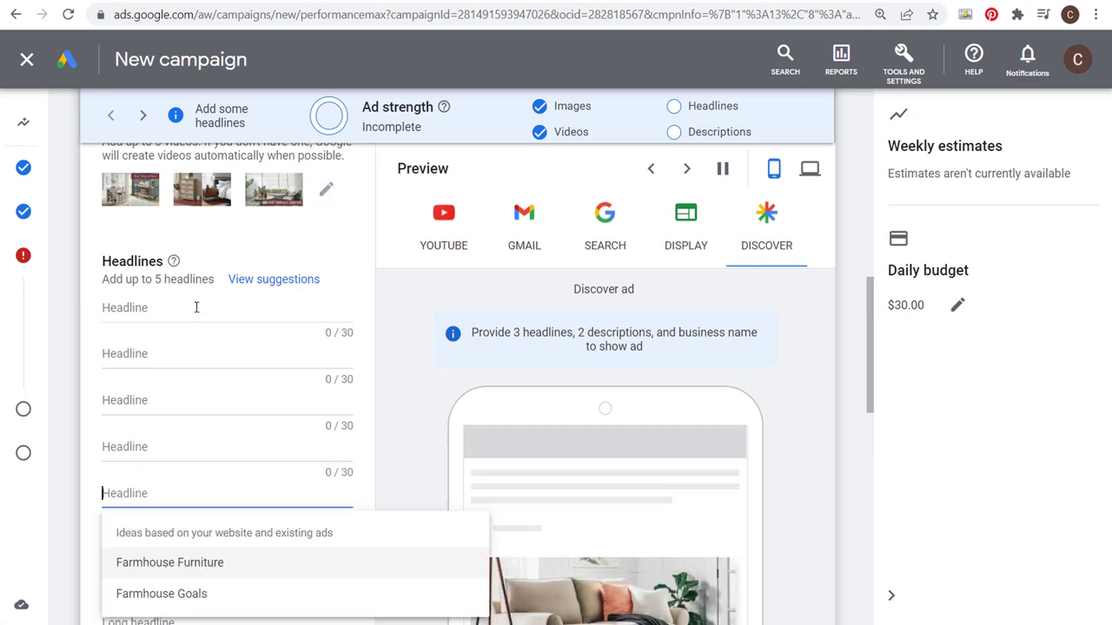
scroll(312, 322, down, 3)
click(396, 412)
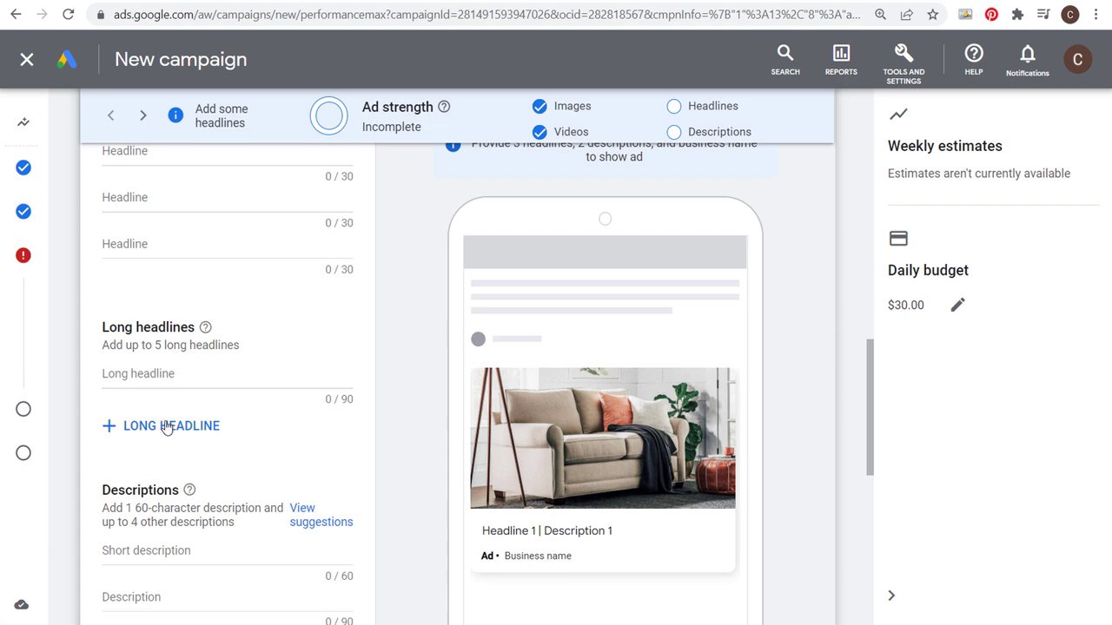
- Add long headline fields until there are five
click(126, 438)
click(154, 476)
click(154, 523)
scroll(161, 434, down, 3)
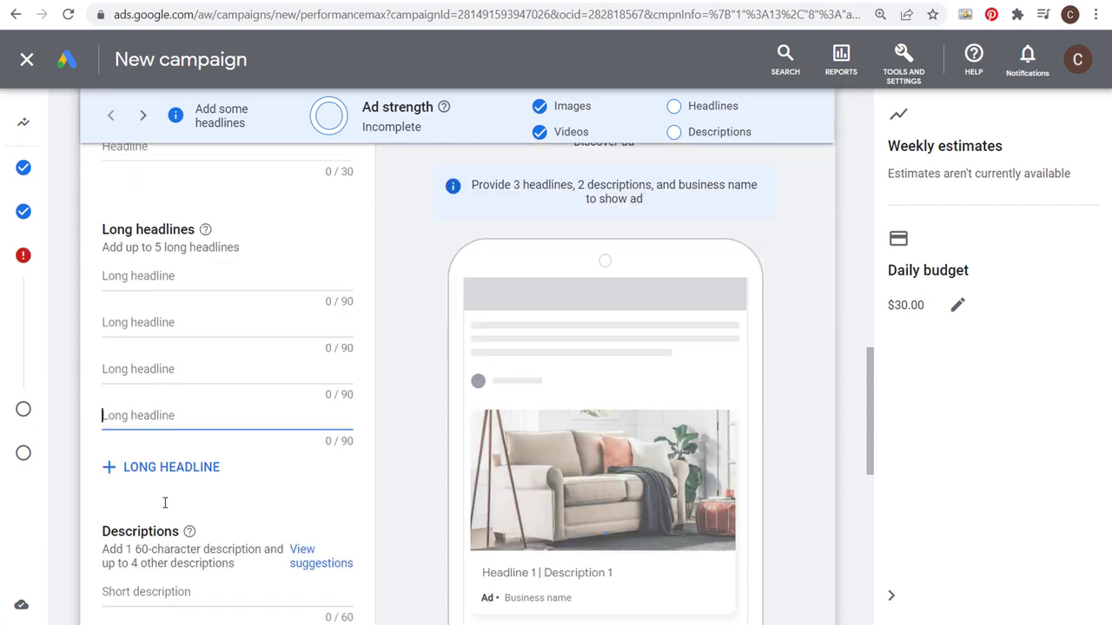
click(143, 317)
scroll(139, 323, down, 1)
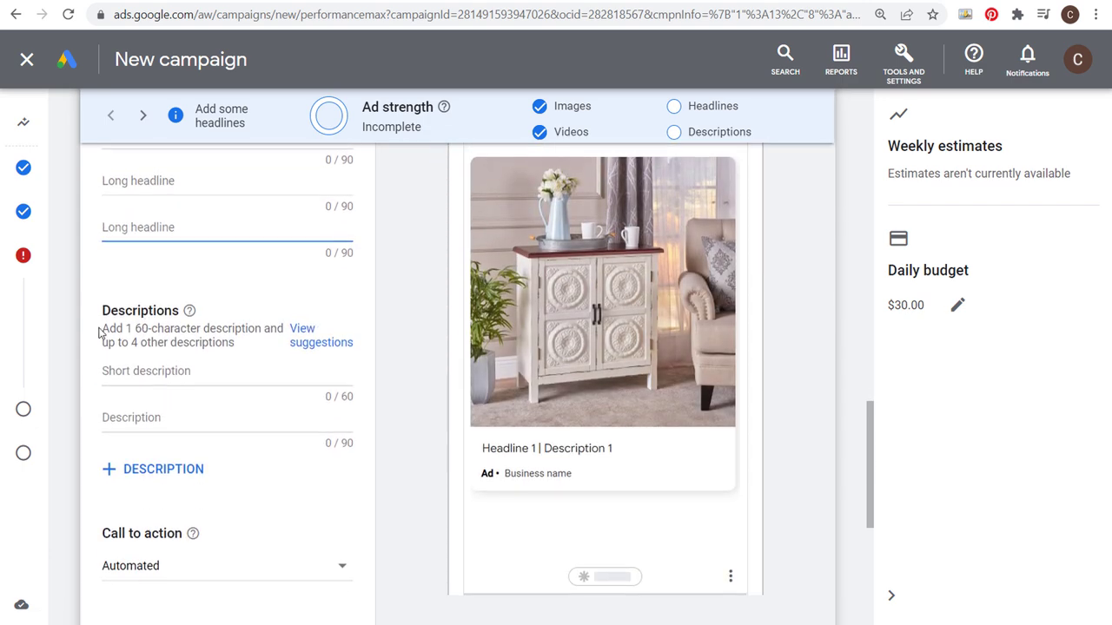
- Add description fields until there are five, bringing ad strength to Good
drag(101, 331, 208, 326)
click(208, 327)
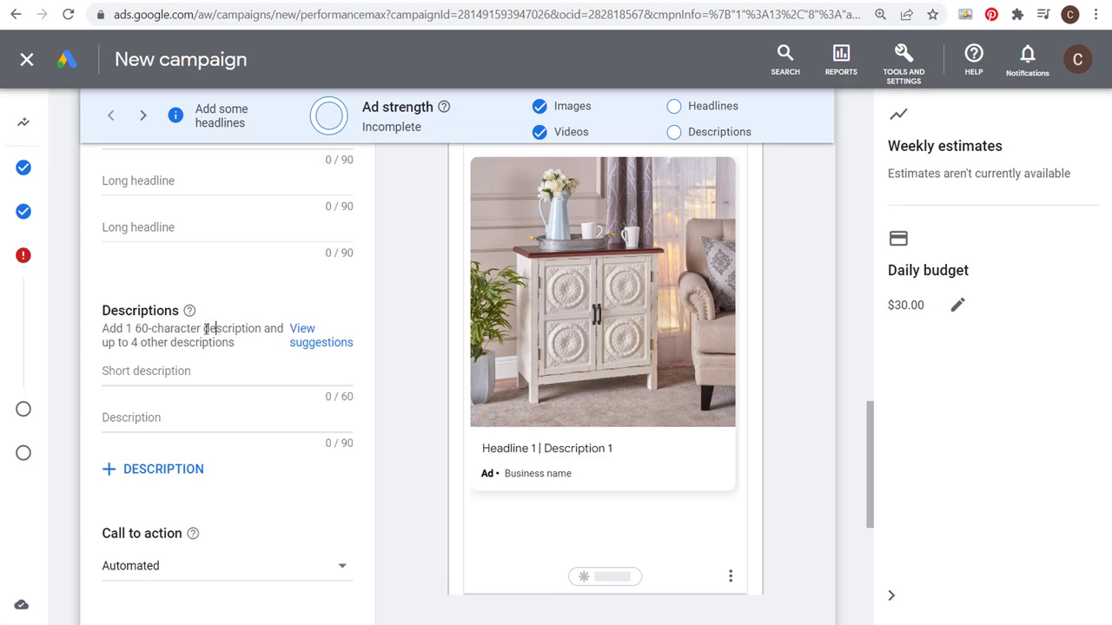
click(157, 482)
click(150, 513)
click(149, 556)
scroll(178, 348, down, 2)
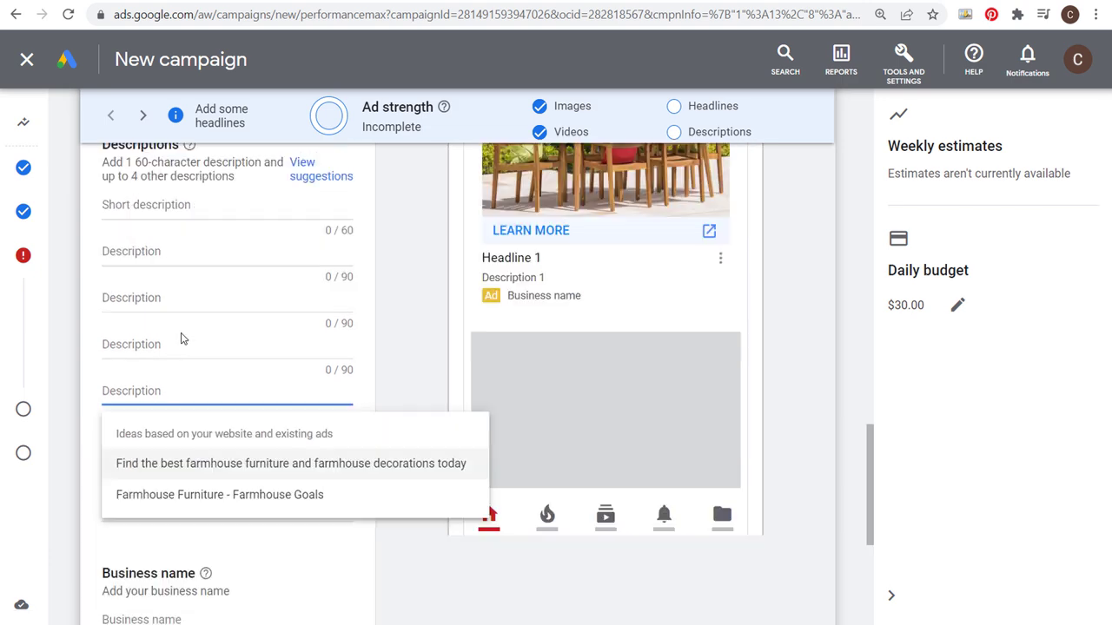
click(395, 304)
scroll(417, 286, up, 1)
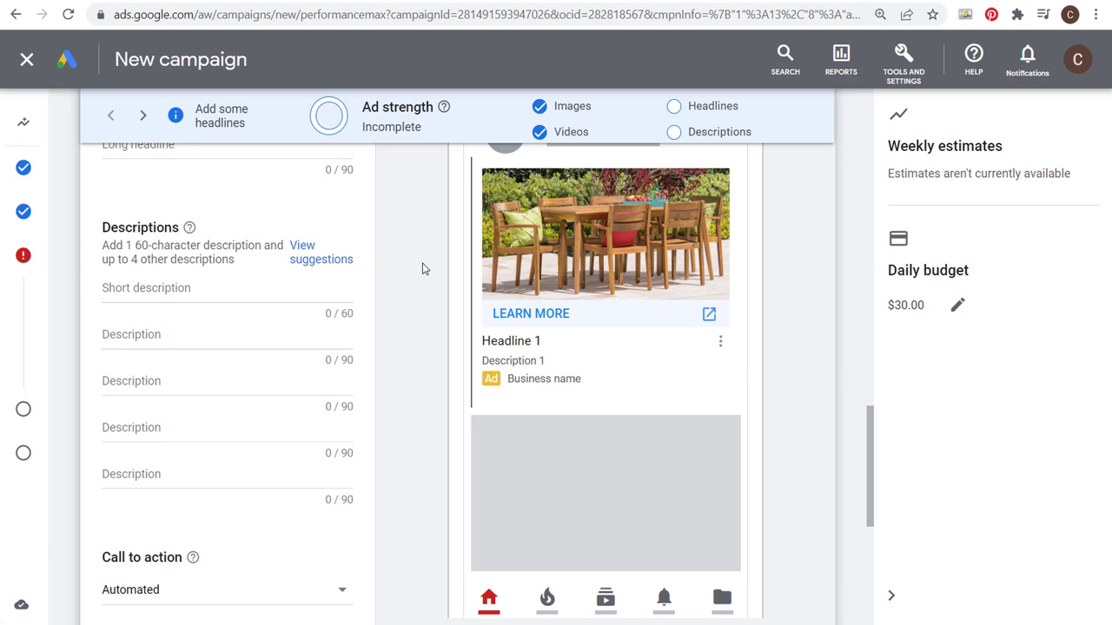
scroll(446, 297, up, 6)
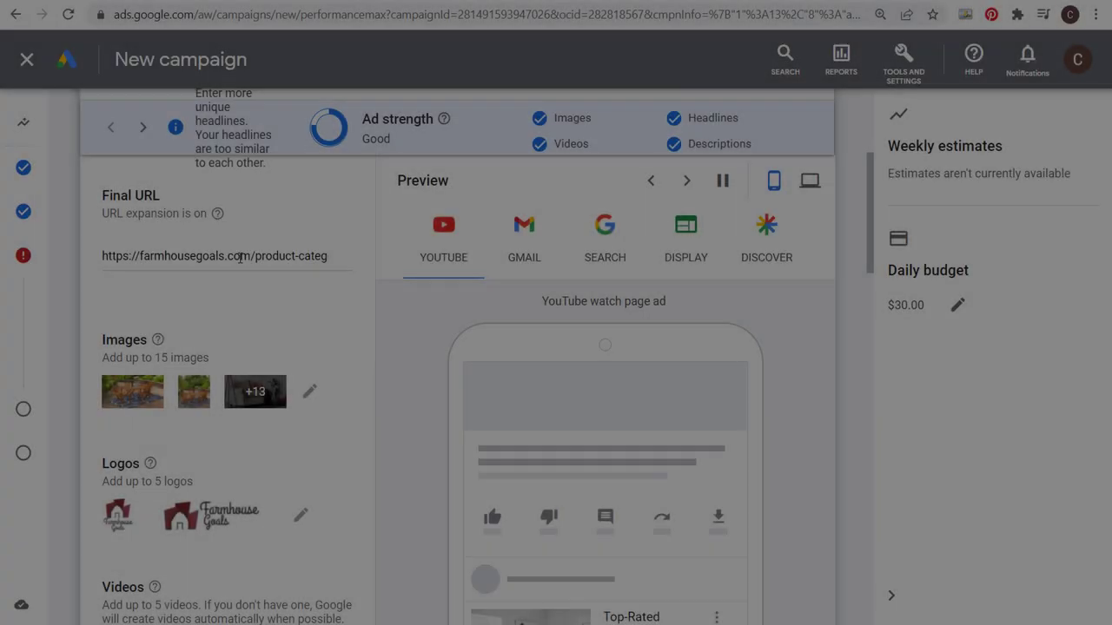
drag(240, 257, 367, 252)
click(214, 363)
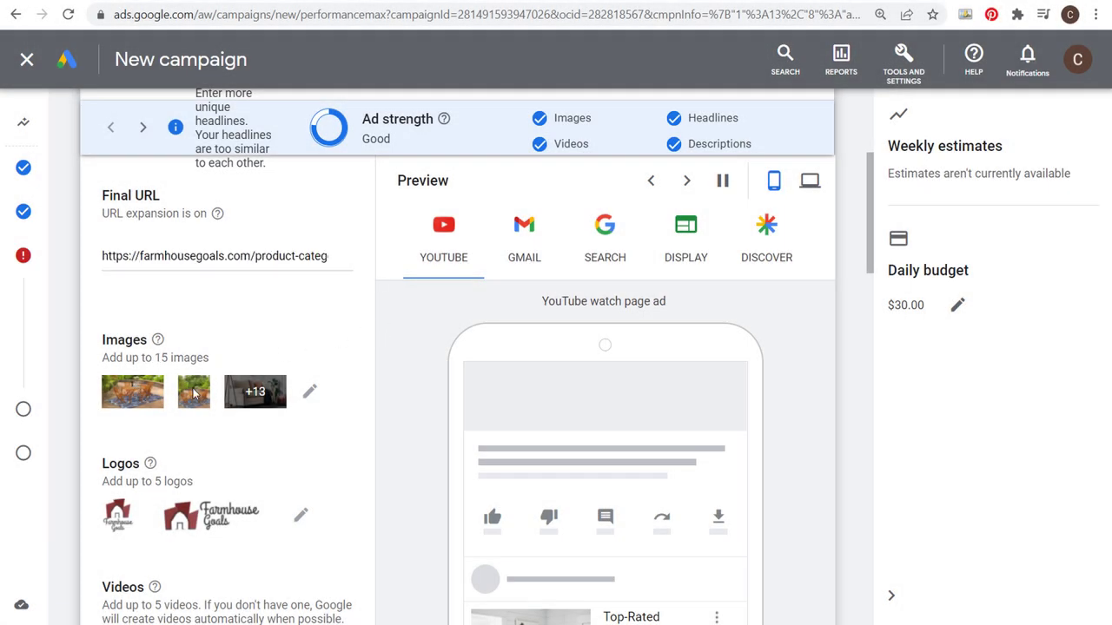
scroll(446, 345, down, 2)
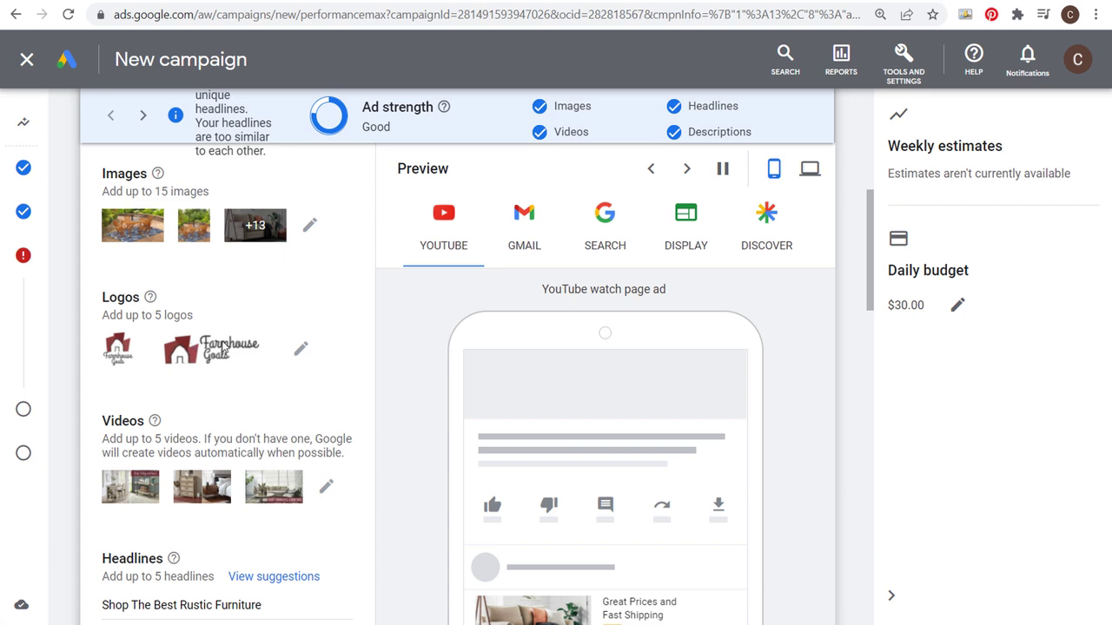
scroll(208, 352, down, 2)
scroll(382, 302, down, 2)
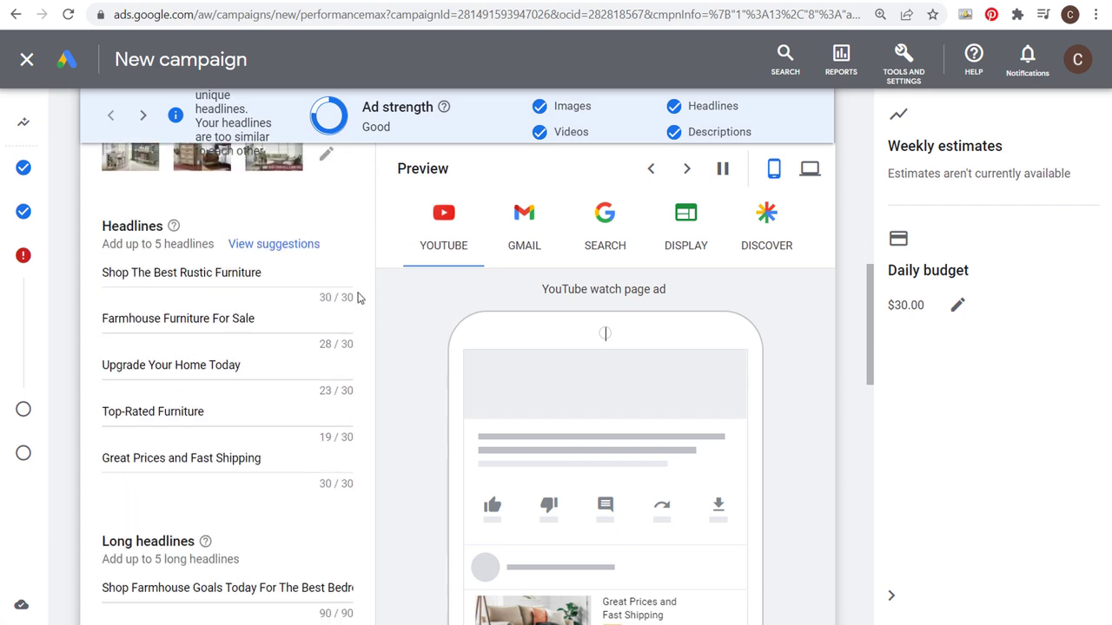
drag(119, 319, 356, 319)
click(367, 313)
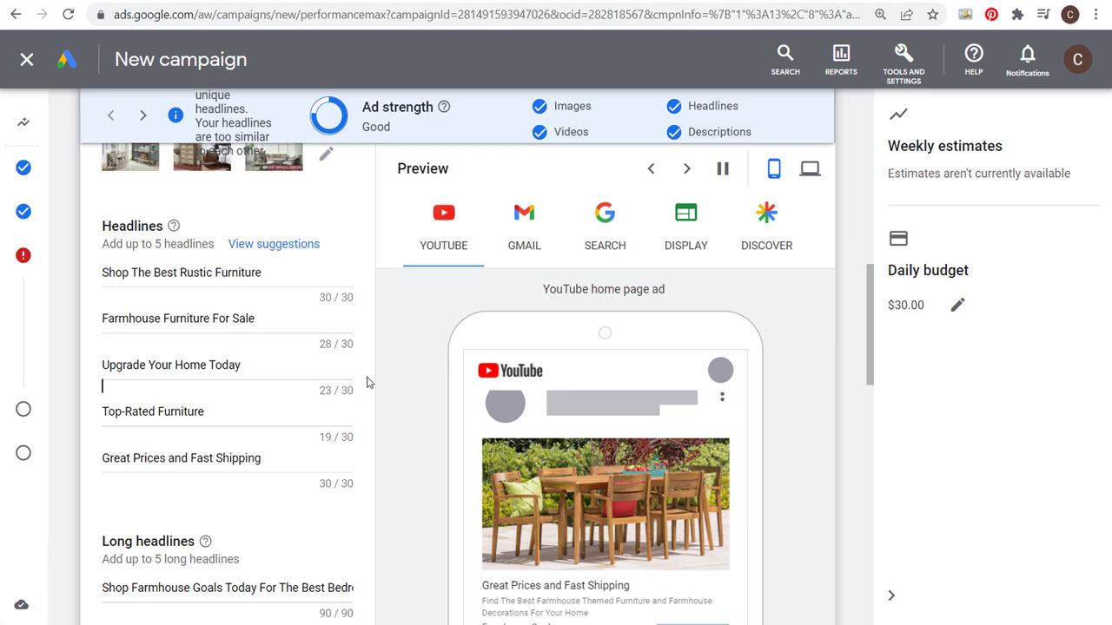
scroll(272, 423, down, 2)
scroll(425, 390, down, 2)
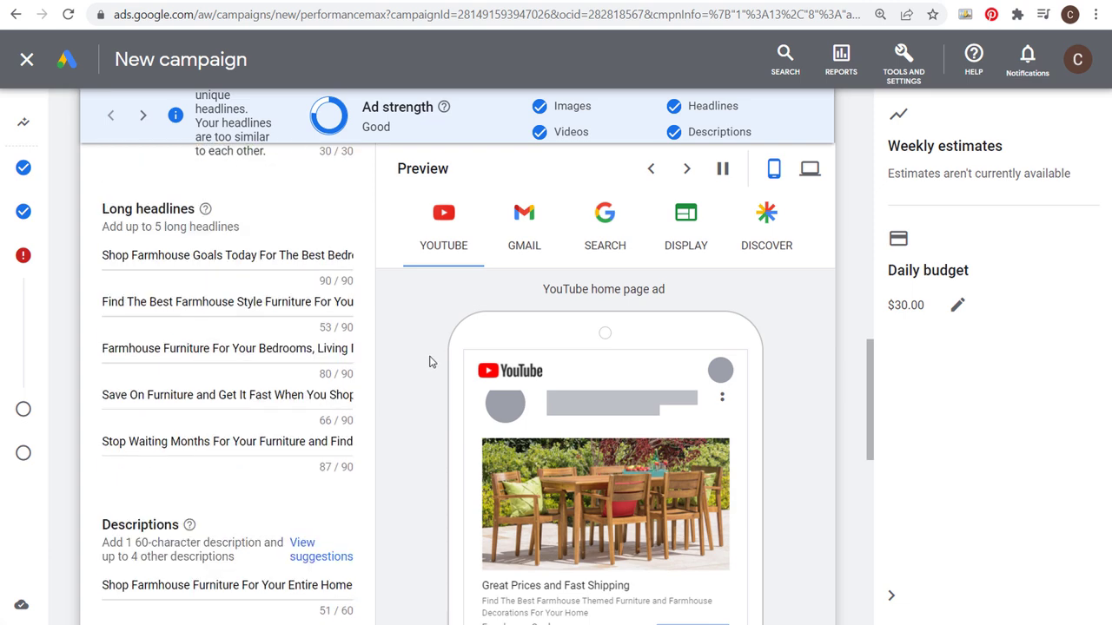
scroll(429, 364, down, 3)
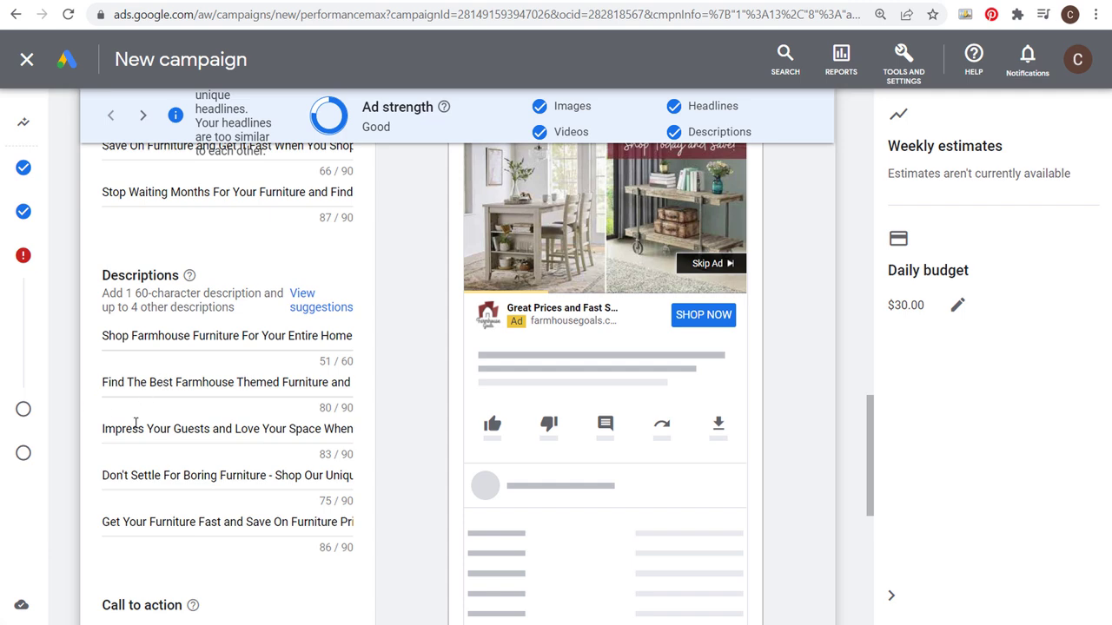
scroll(408, 361, down, 3)
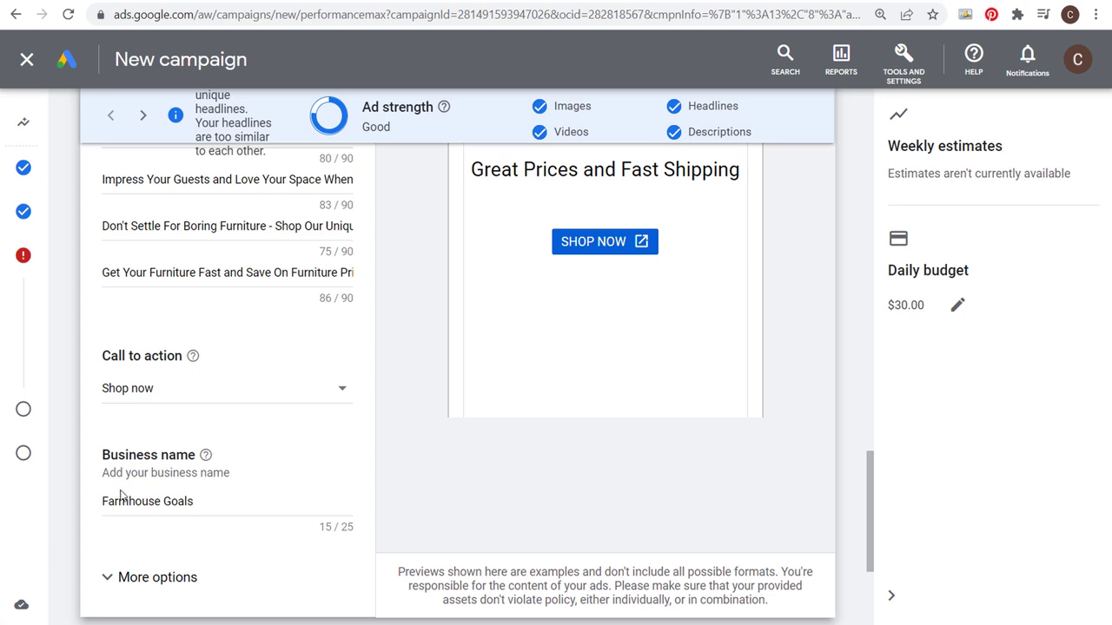
scroll(404, 387, up, 5)
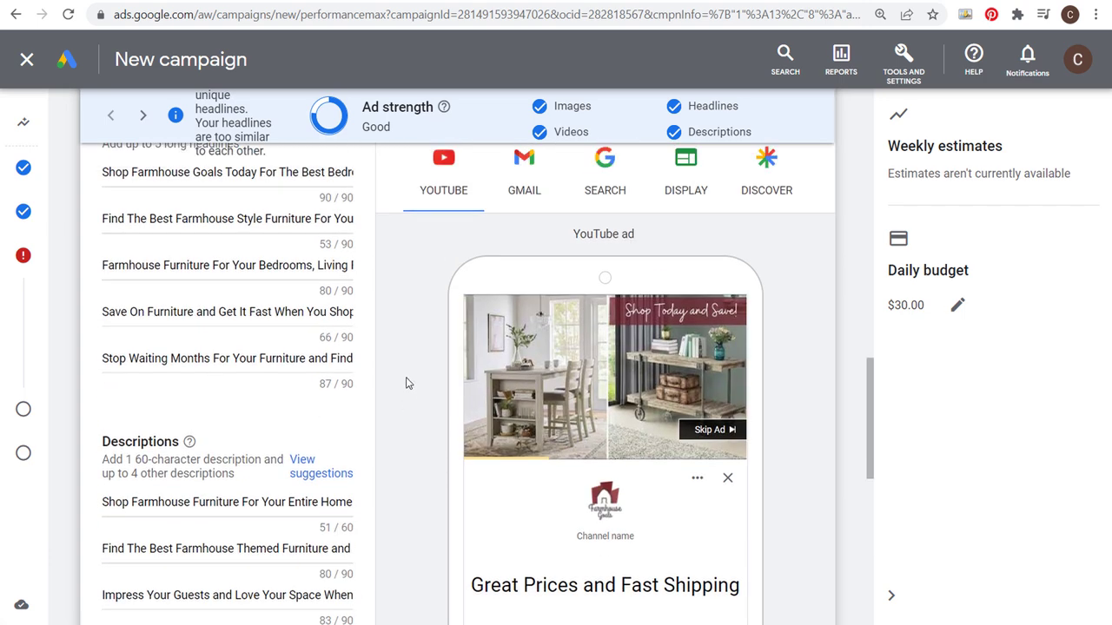
click(537, 189)
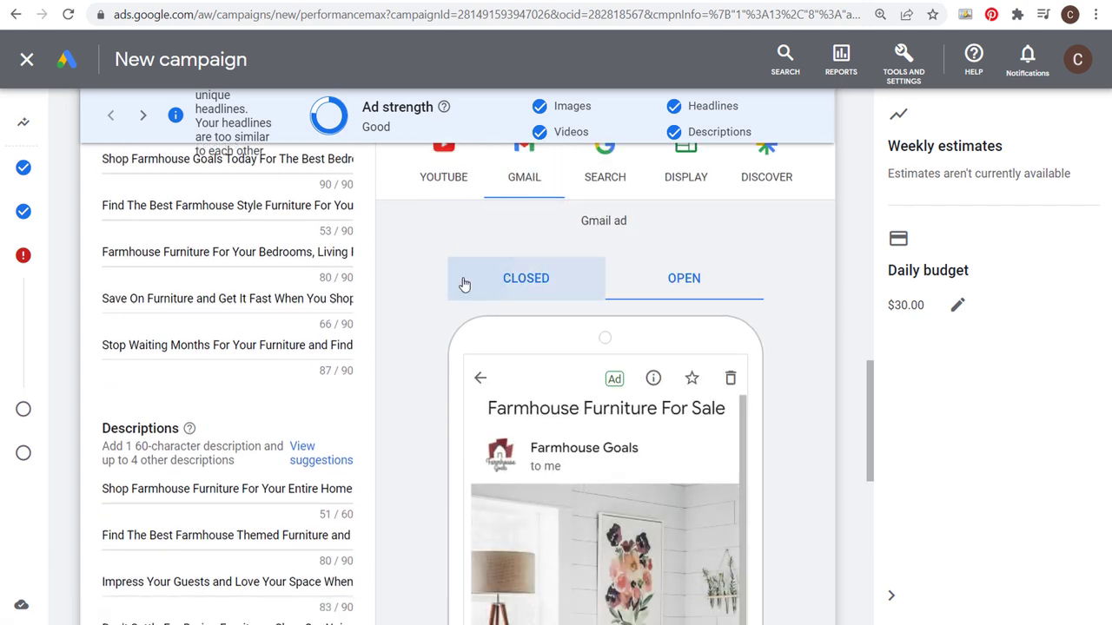
scroll(412, 363, down, 2)
scroll(424, 277, up, 2)
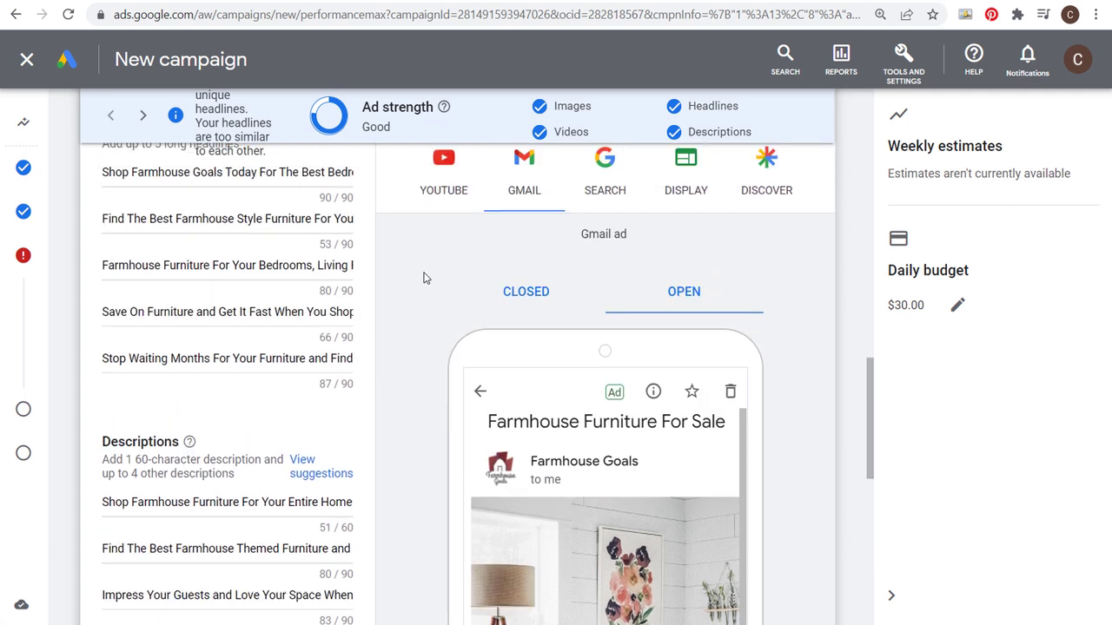
click(578, 184)
scroll(436, 317, down, 3)
scroll(436, 317, up, 1)
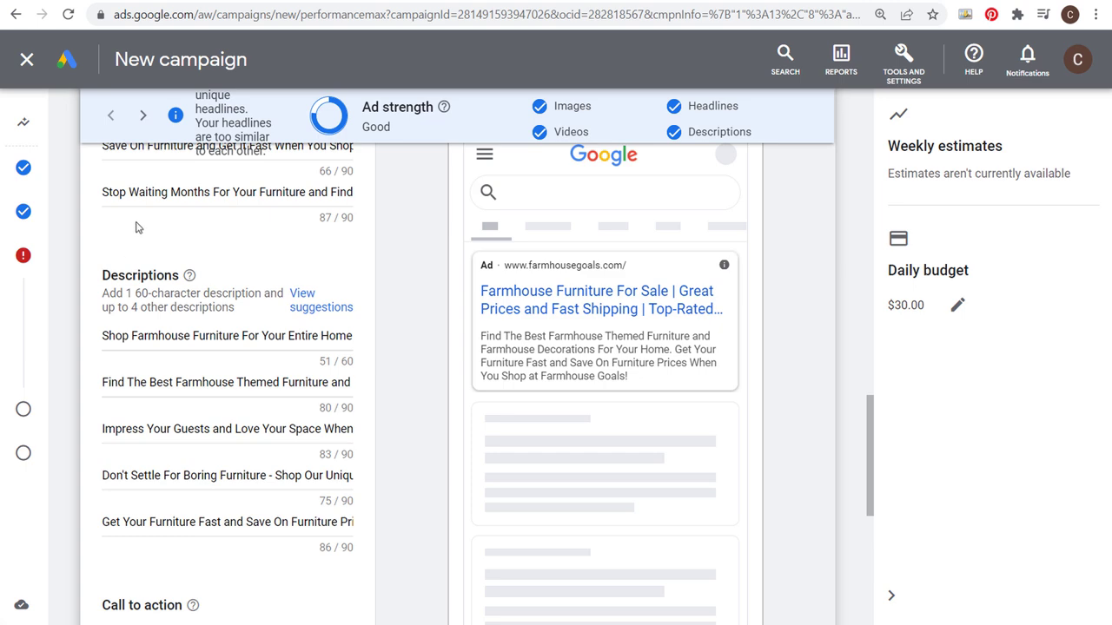
scroll(421, 265, down, 6)
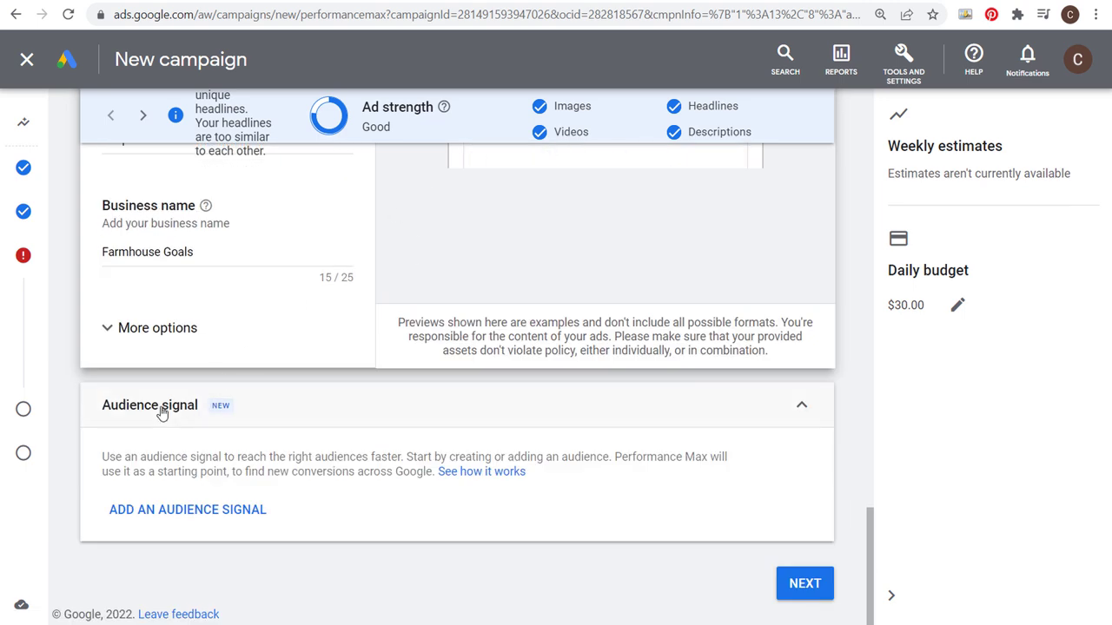
- Start a new audience signal and name it Farmhouse Furniture
click(165, 511)
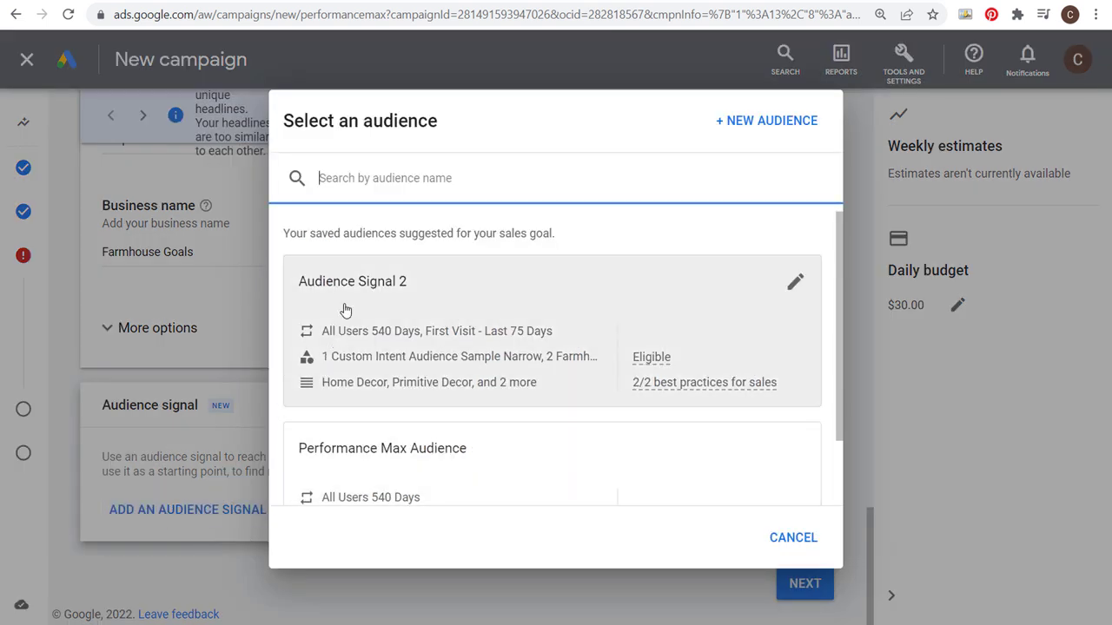
scroll(473, 347, down, 1)
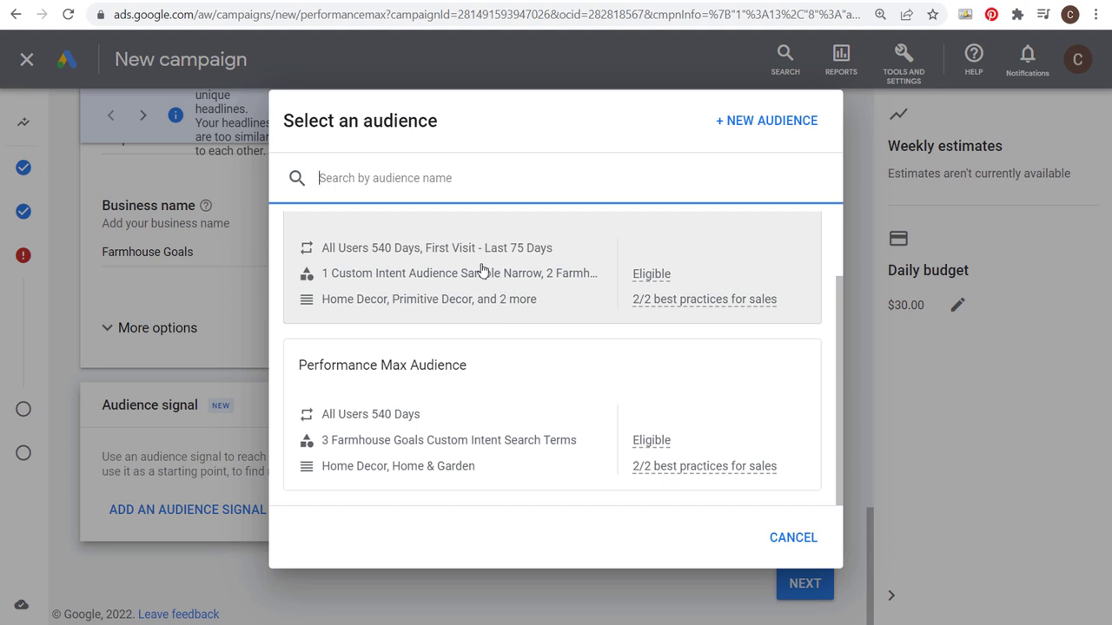
scroll(487, 273, up, 1)
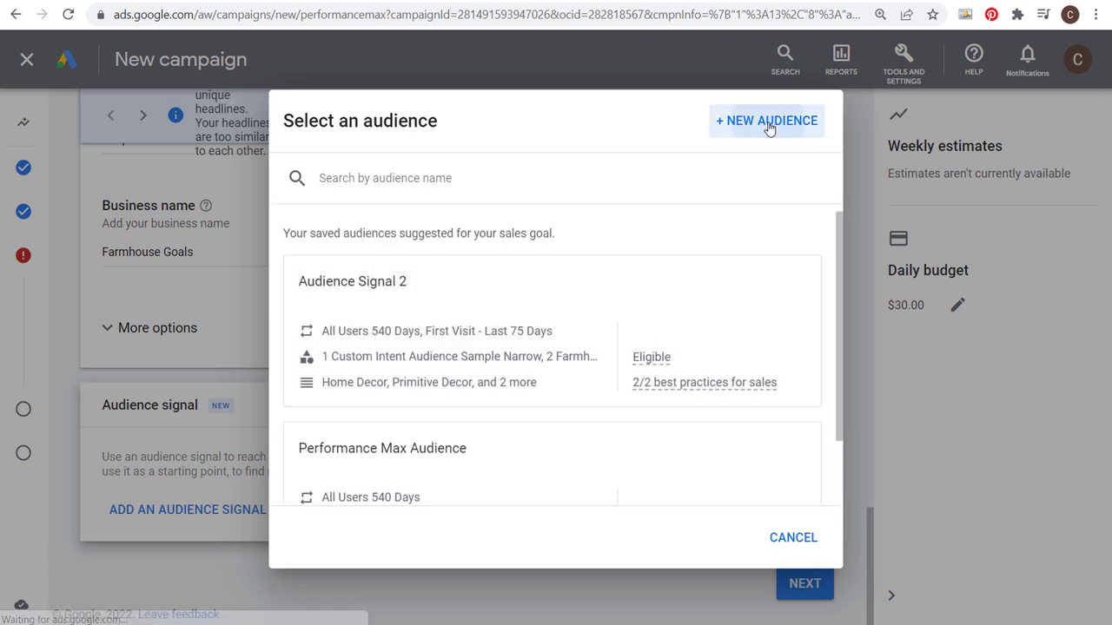
click(767, 121)
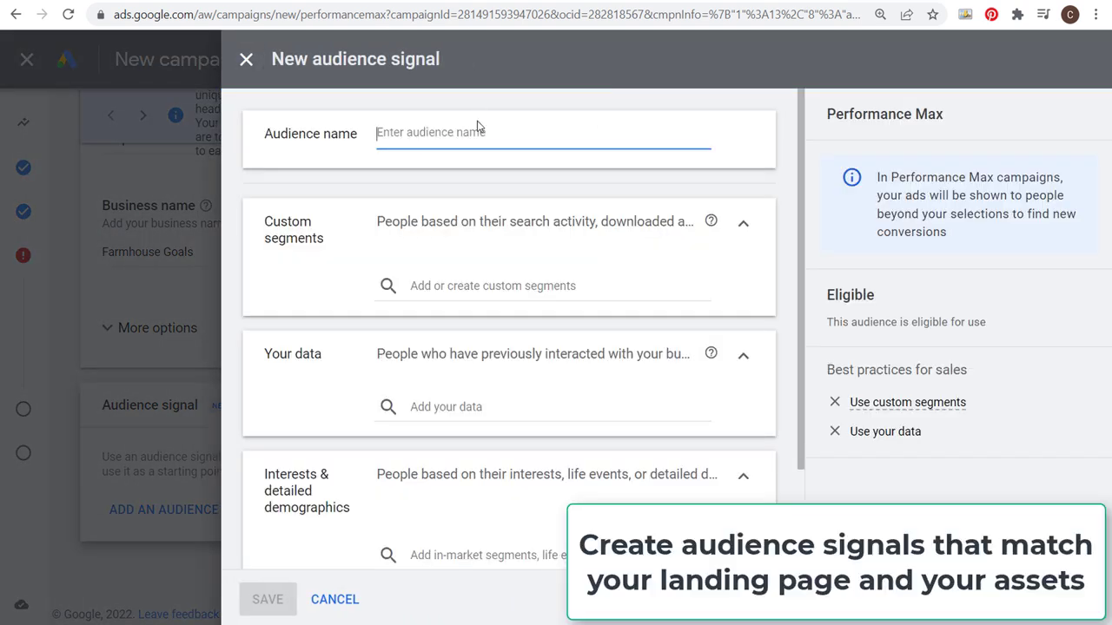
text(Farmhouse Fr)
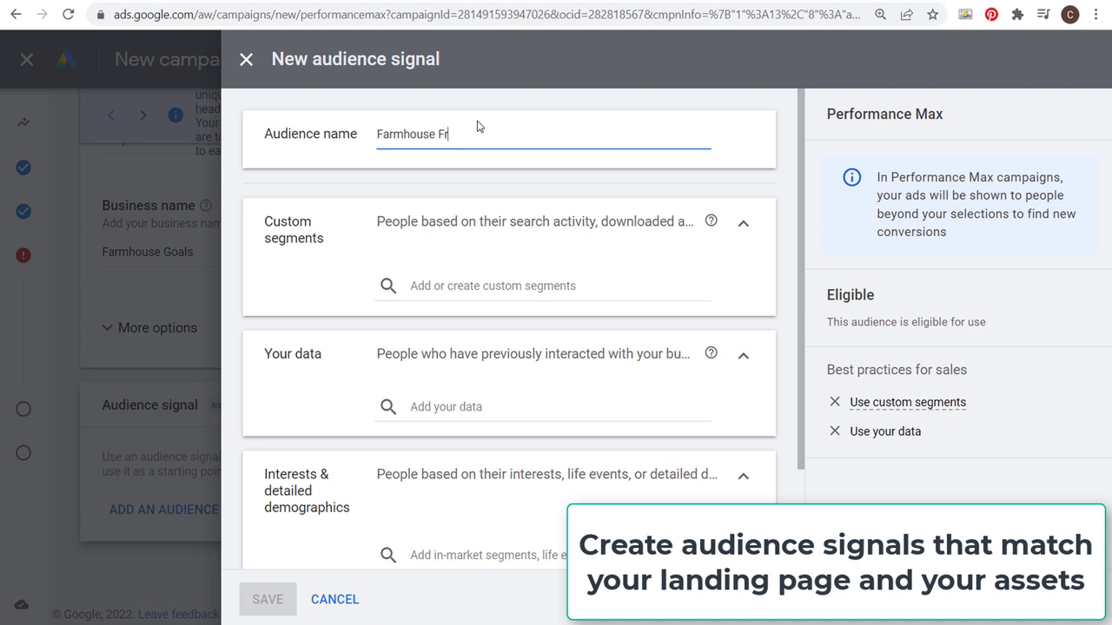
key(BackSpace)
text(urniture)
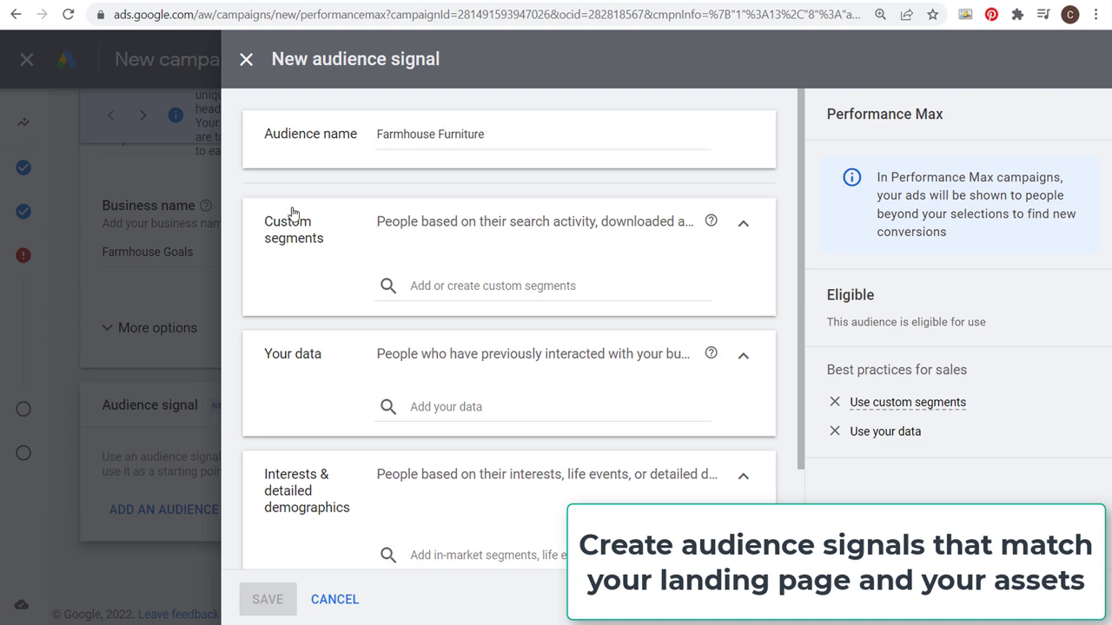
- Add the Farmhouse Decor 2022 Purchase Intentions custom segment to the audience
click(556, 286)
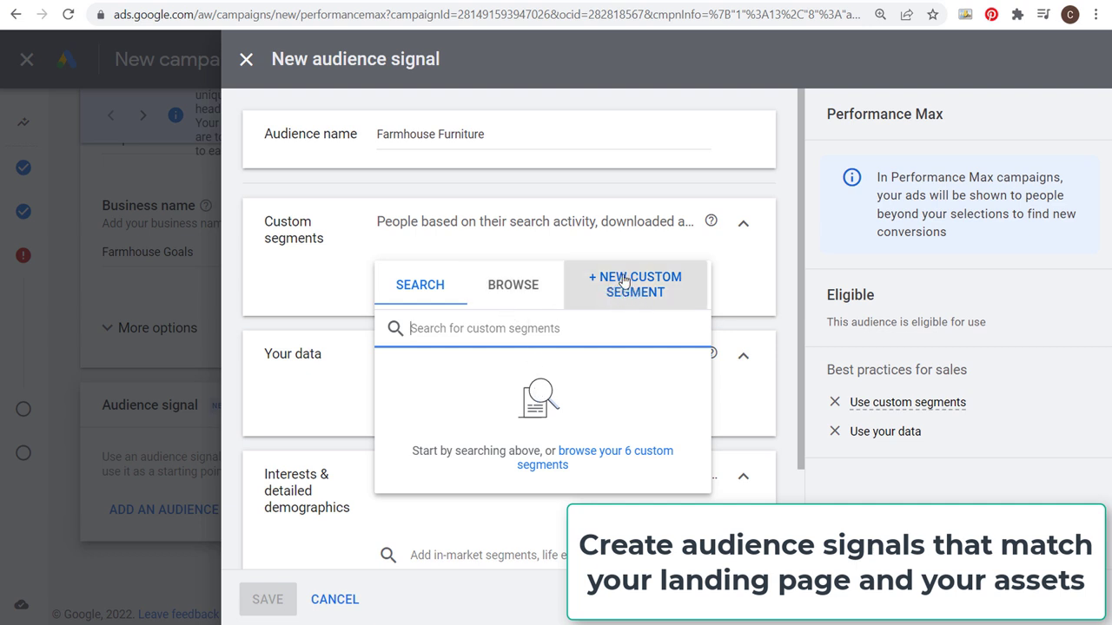
click(511, 293)
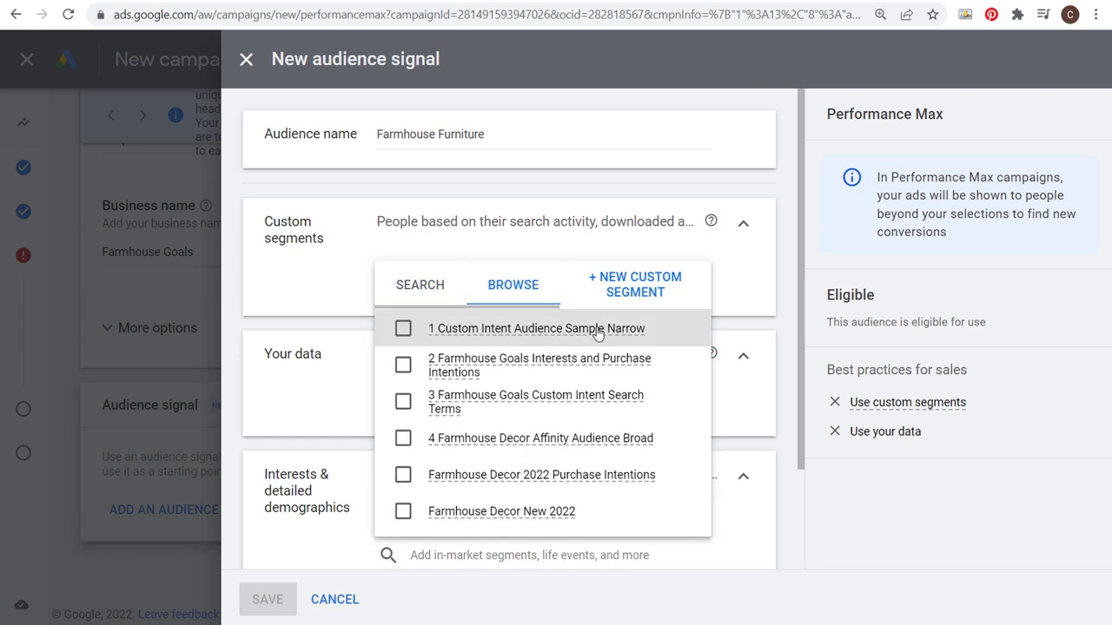
click(403, 475)
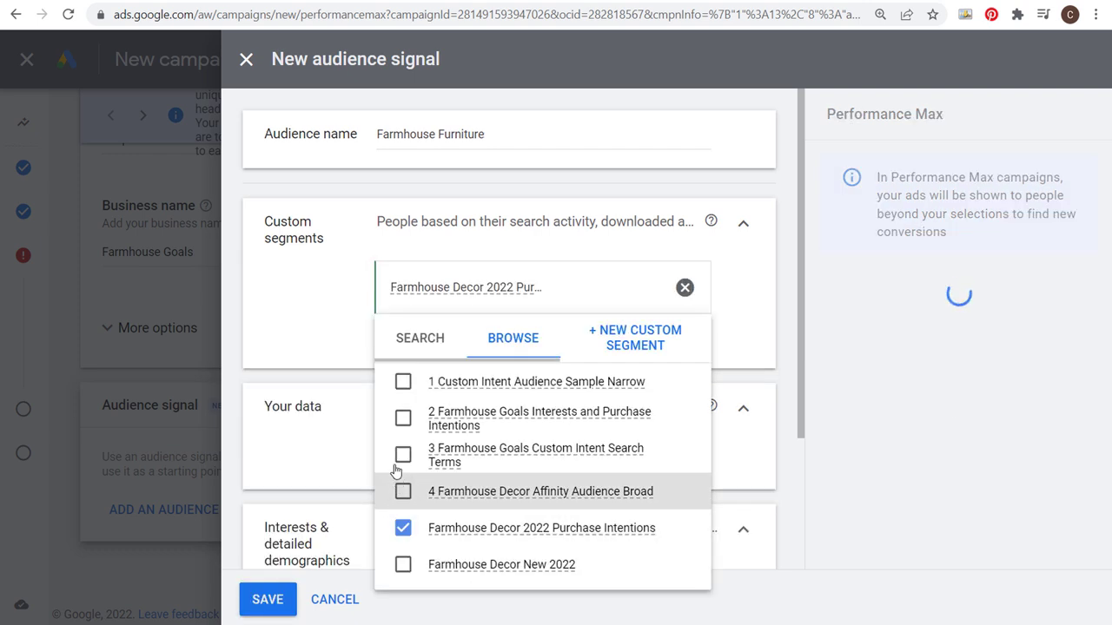
- Add the Furniture Audience - 540 Days website visitors list to the signal
click(330, 306)
scroll(459, 454, down, 1)
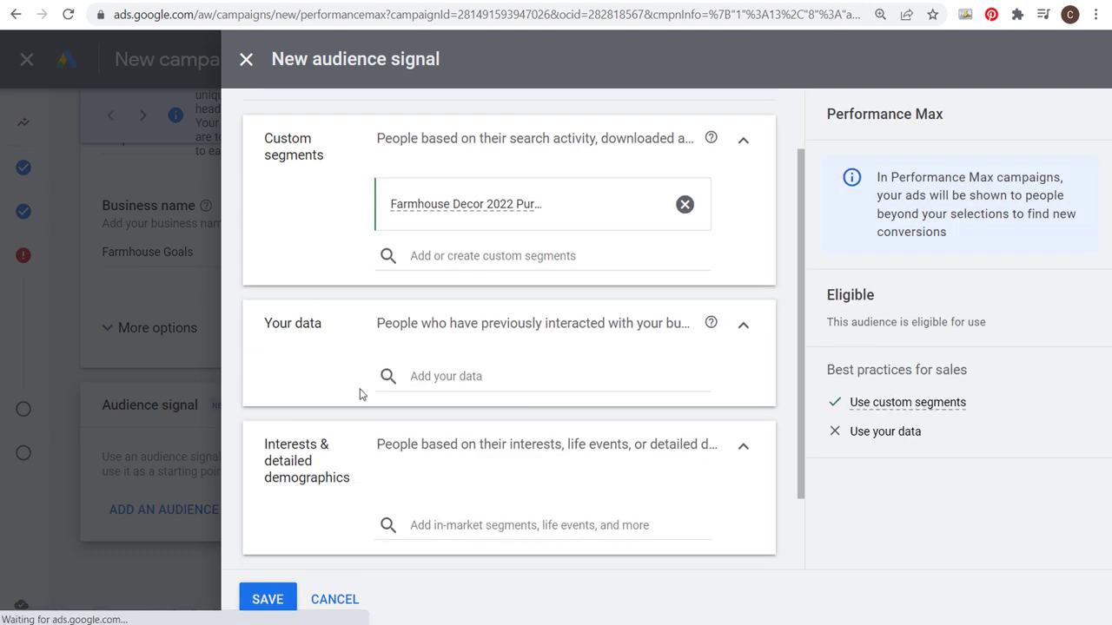
click(414, 374)
click(513, 371)
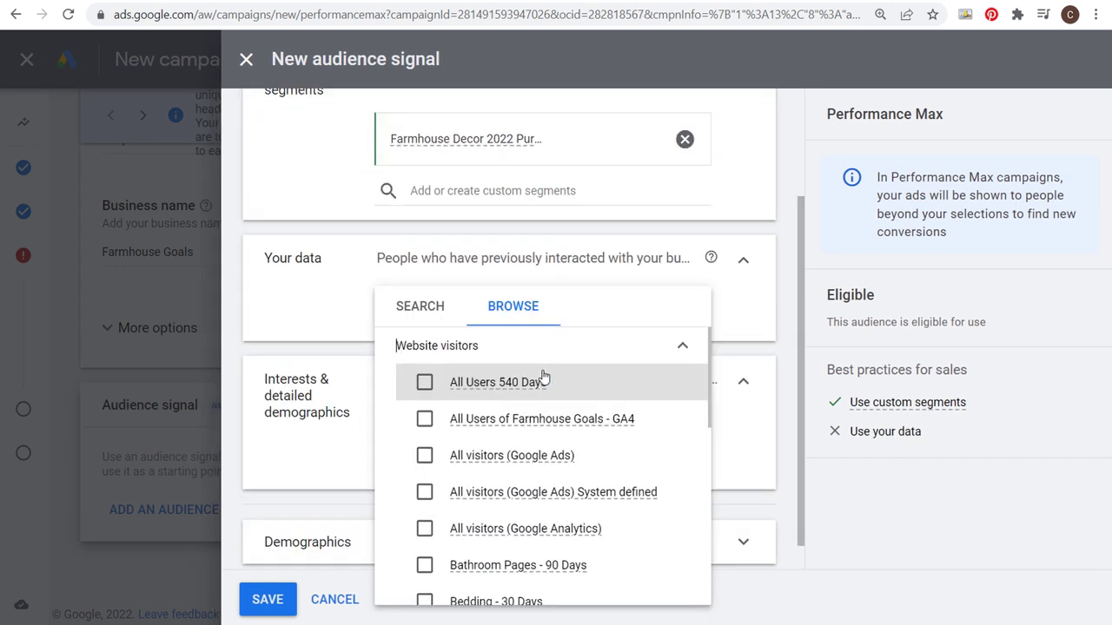
scroll(654, 442, down, 1)
drag(654, 442, 652, 437)
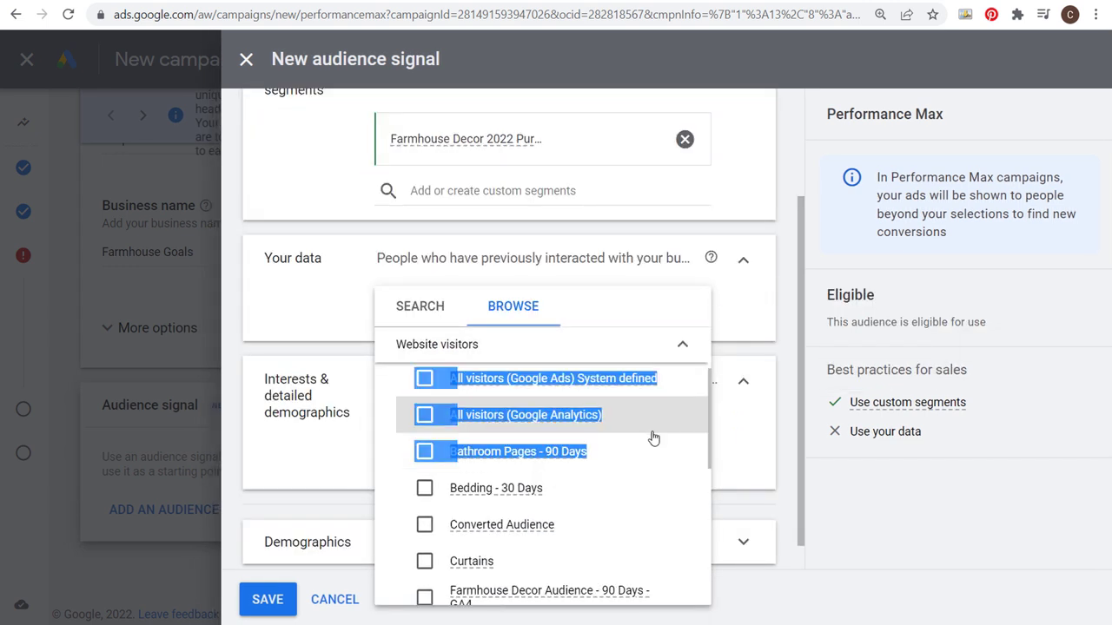
scroll(665, 489, down, 1)
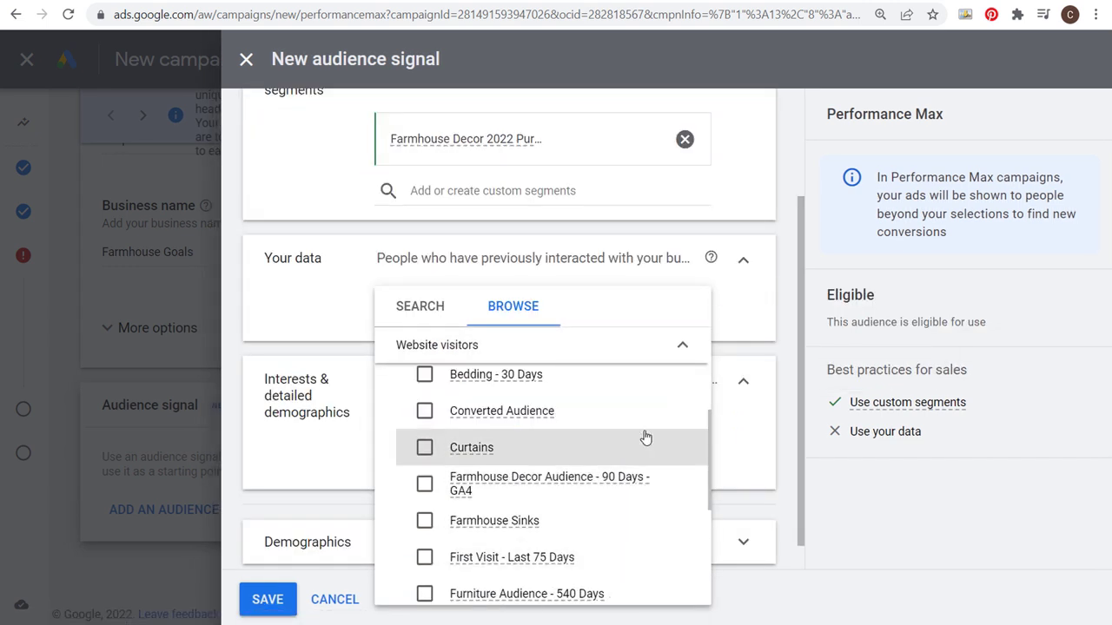
mouse_move(550, 377)
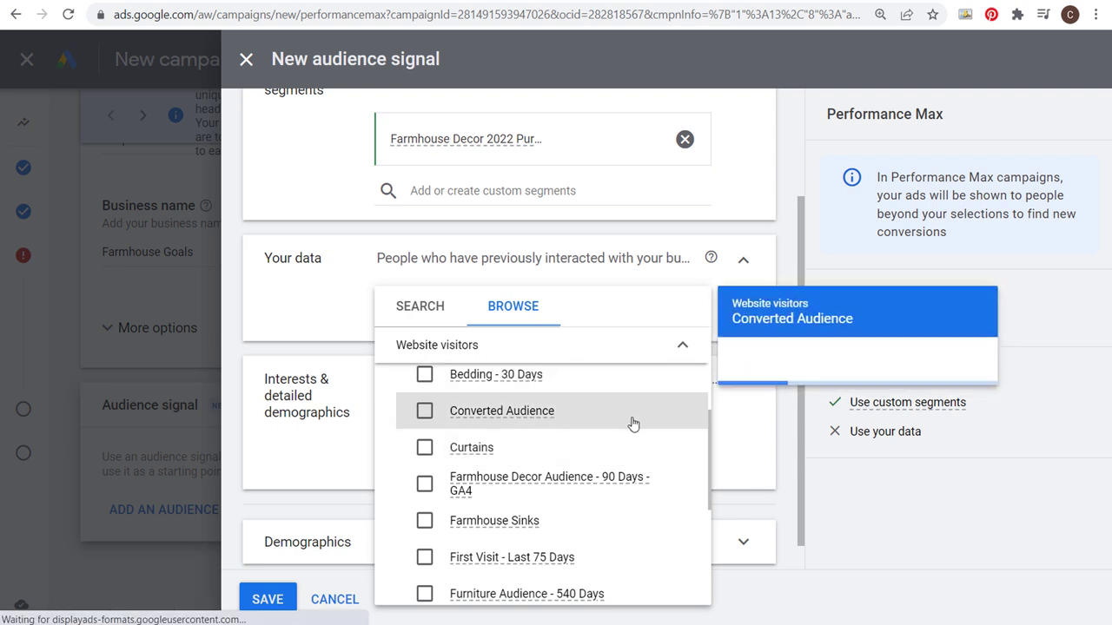
scroll(633, 516, down, 2)
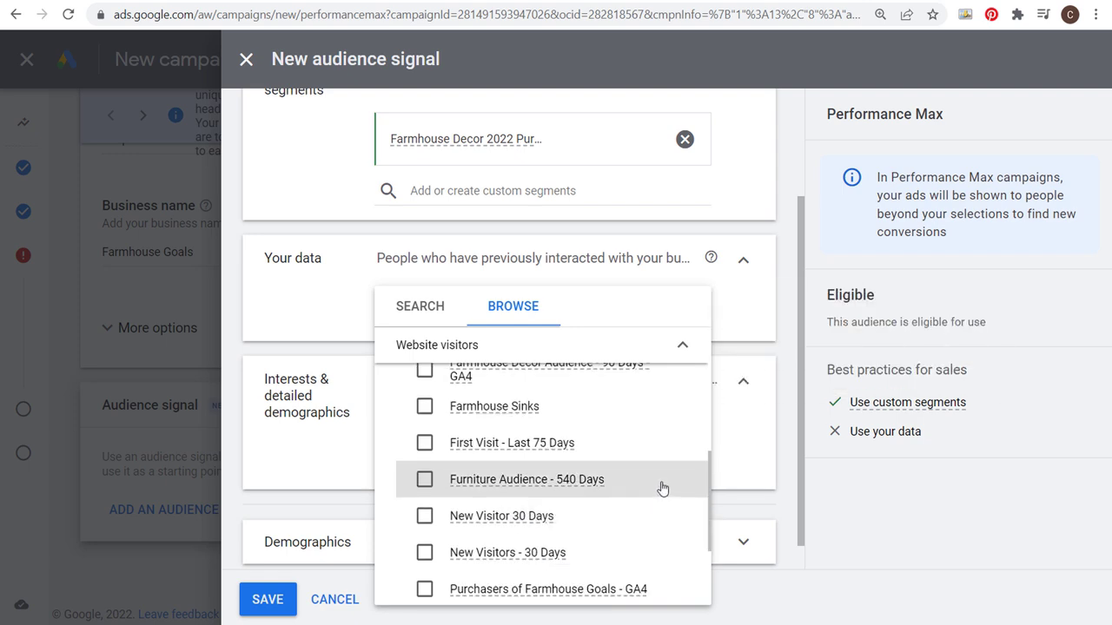
click(424, 480)
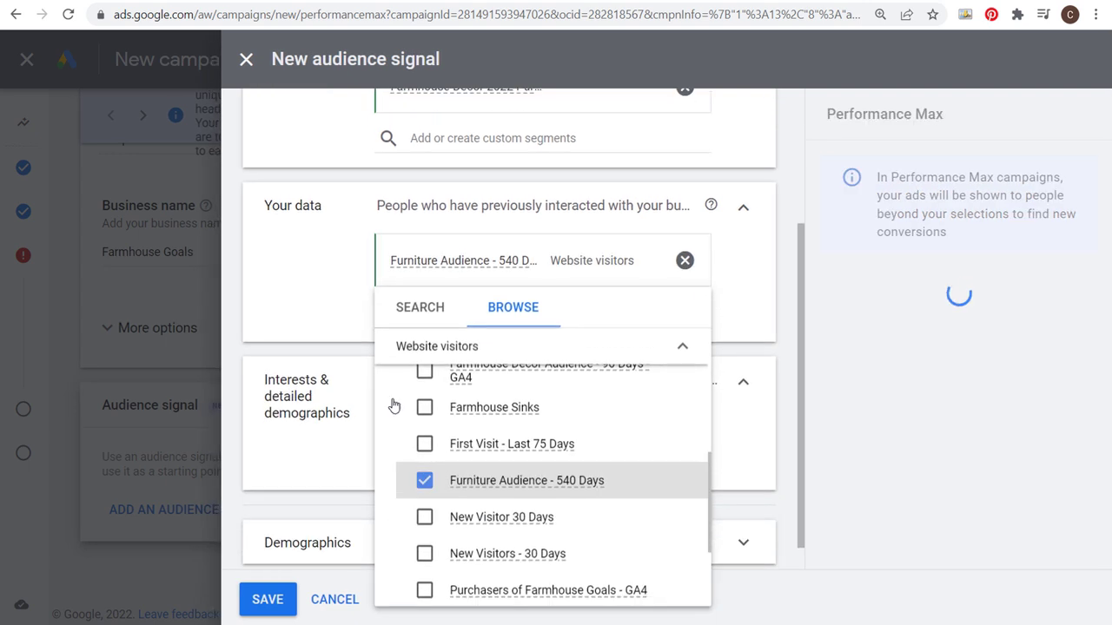
click(322, 280)
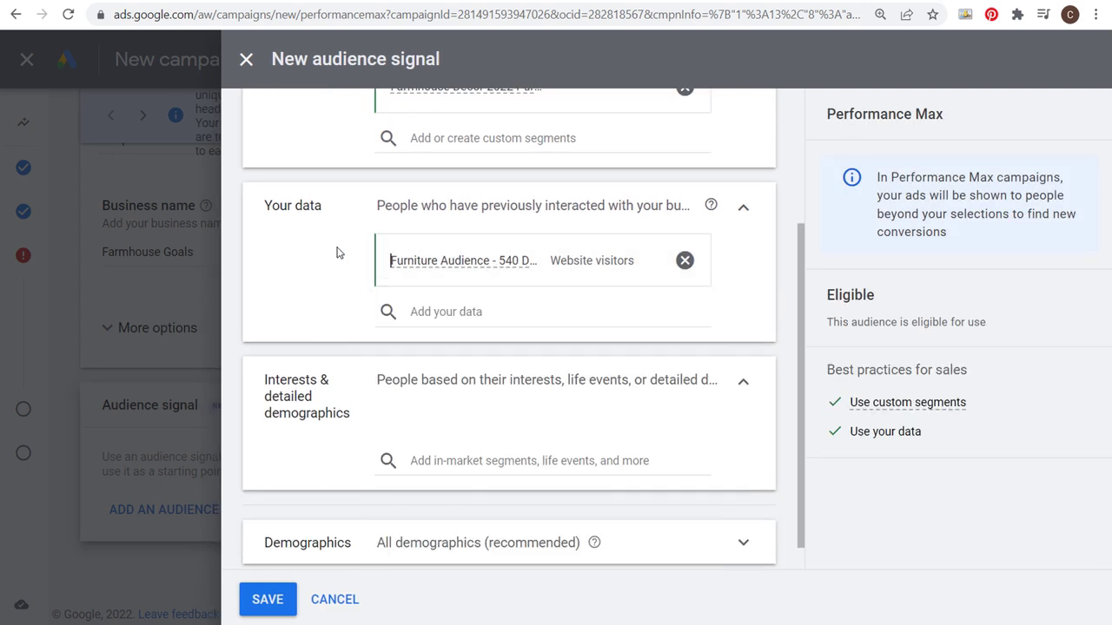
- Search interests for 'furniture' and add the Furniture and Country Furniture segments
click(493, 462)
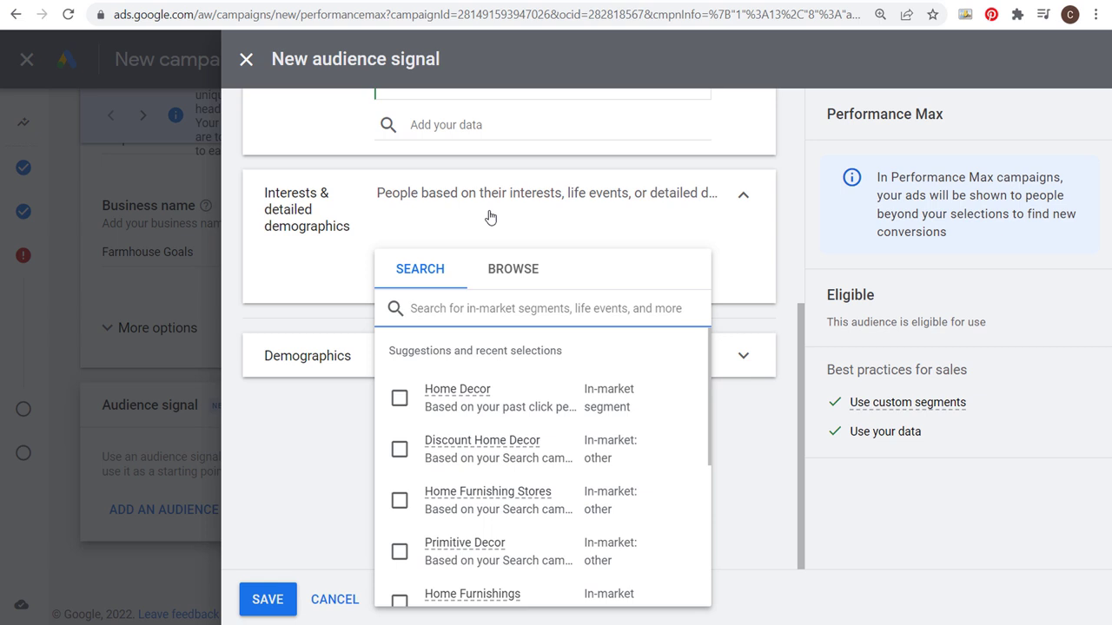
text(furniture)
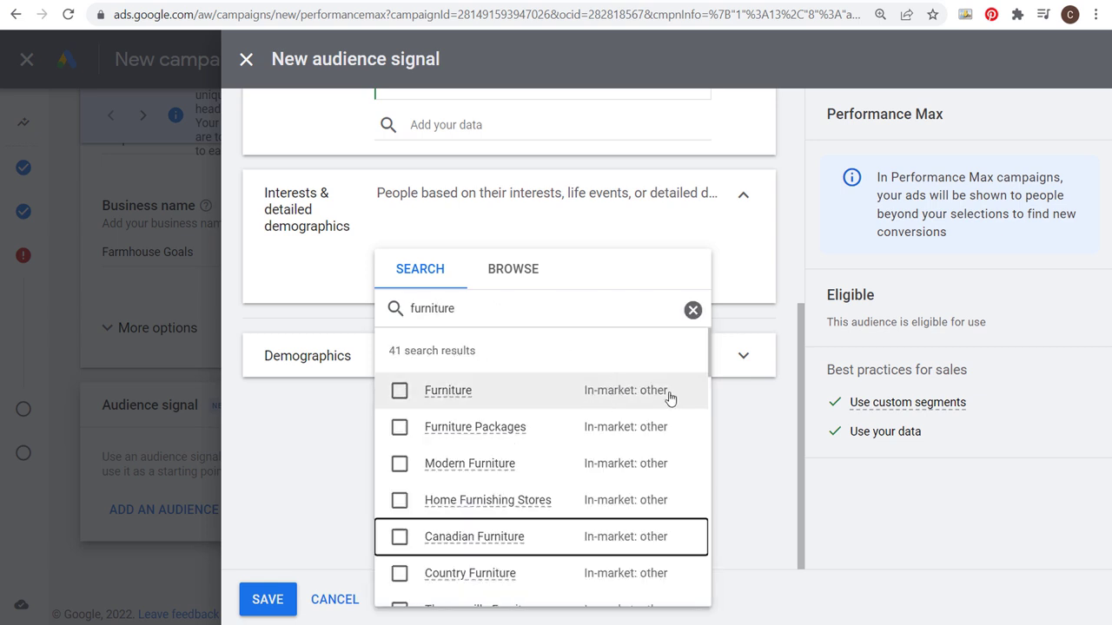
mouse_move(644, 395)
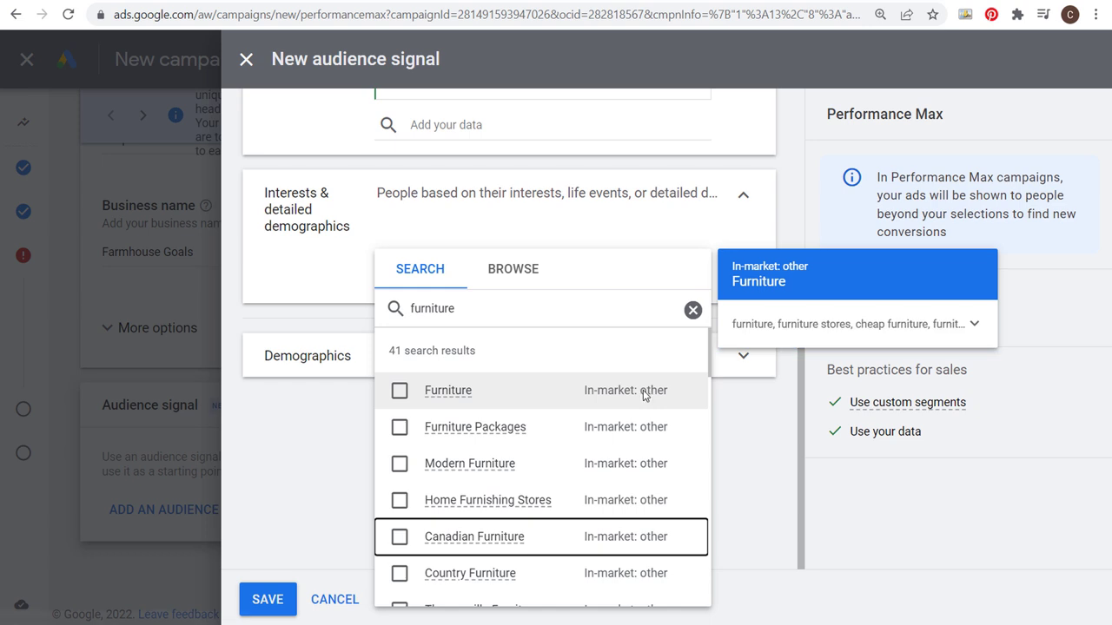
click(399, 394)
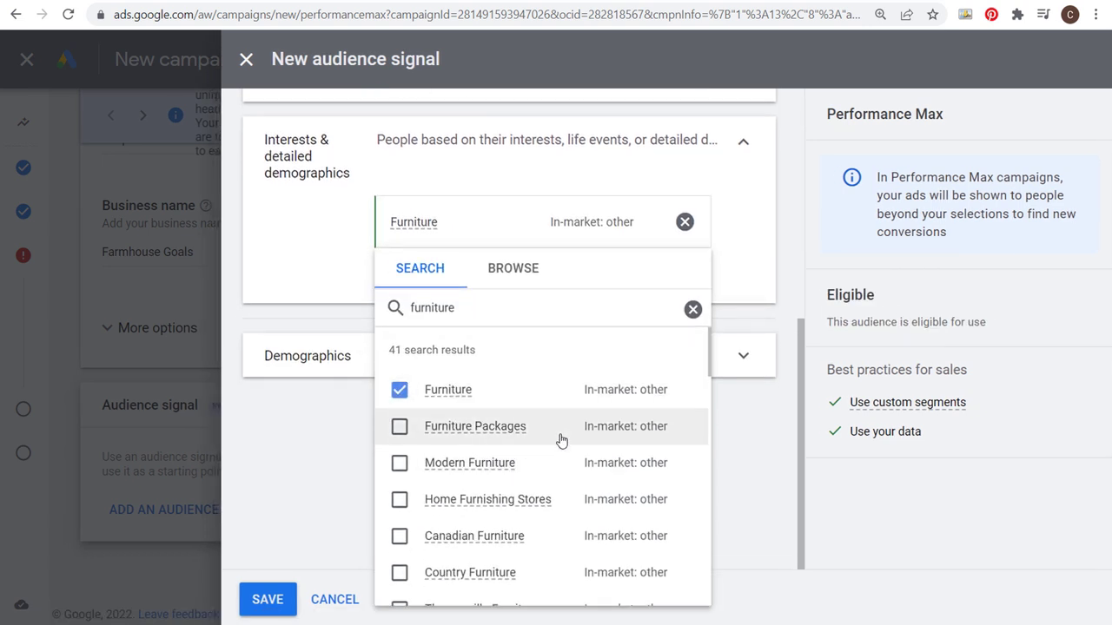
scroll(563, 480, down, 3)
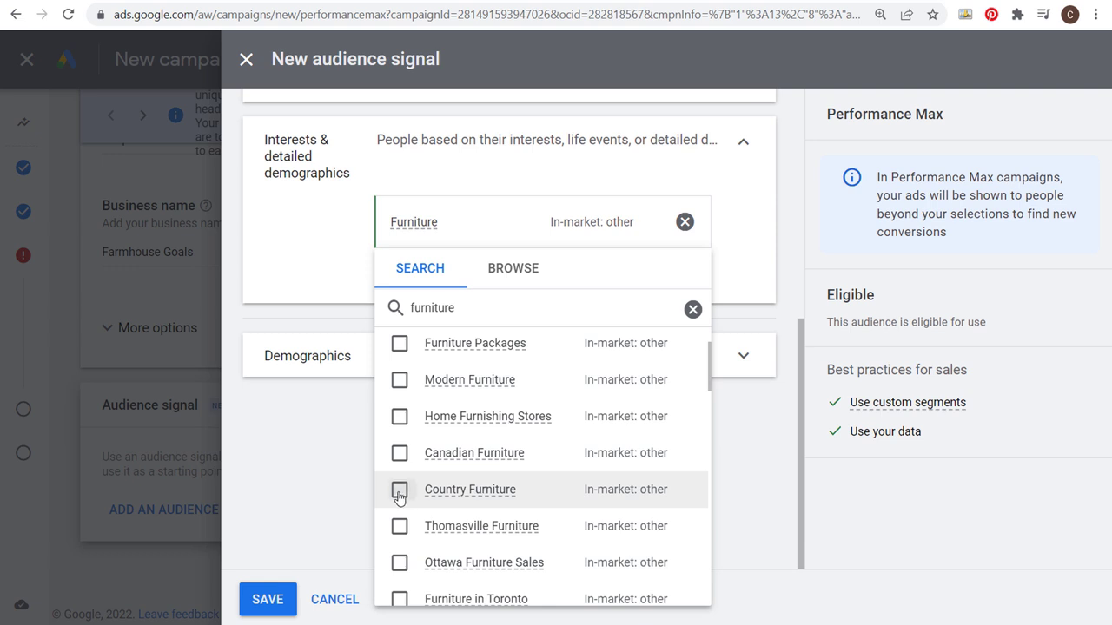
click(399, 490)
click(301, 208)
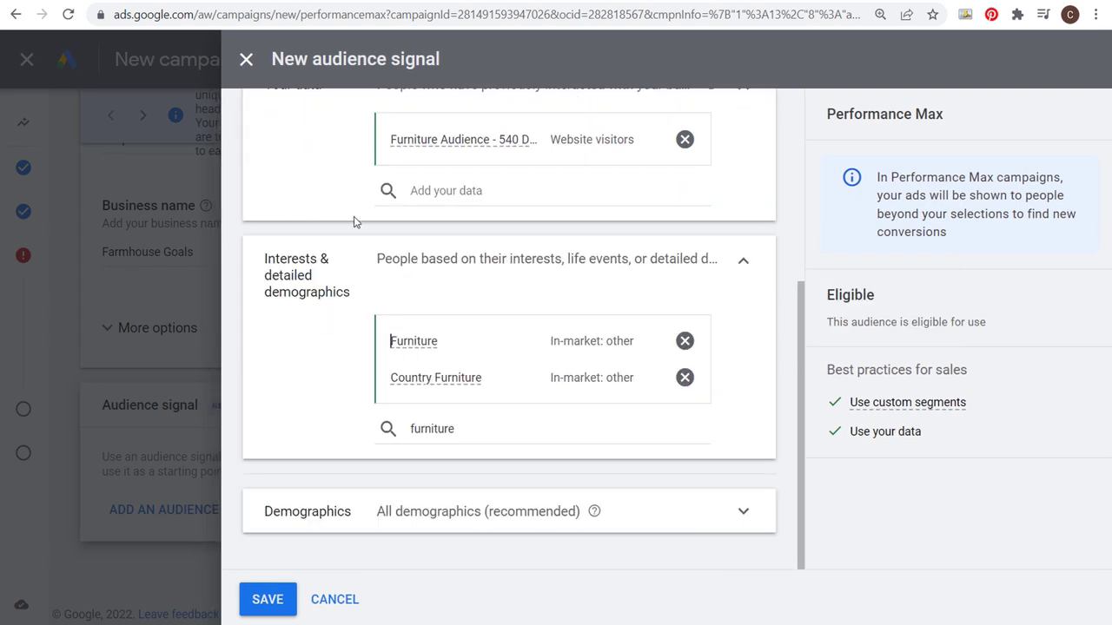
- Expand the signal's Demographics options covering all genders and ages 18 to 65+
scroll(304, 318, up, 1)
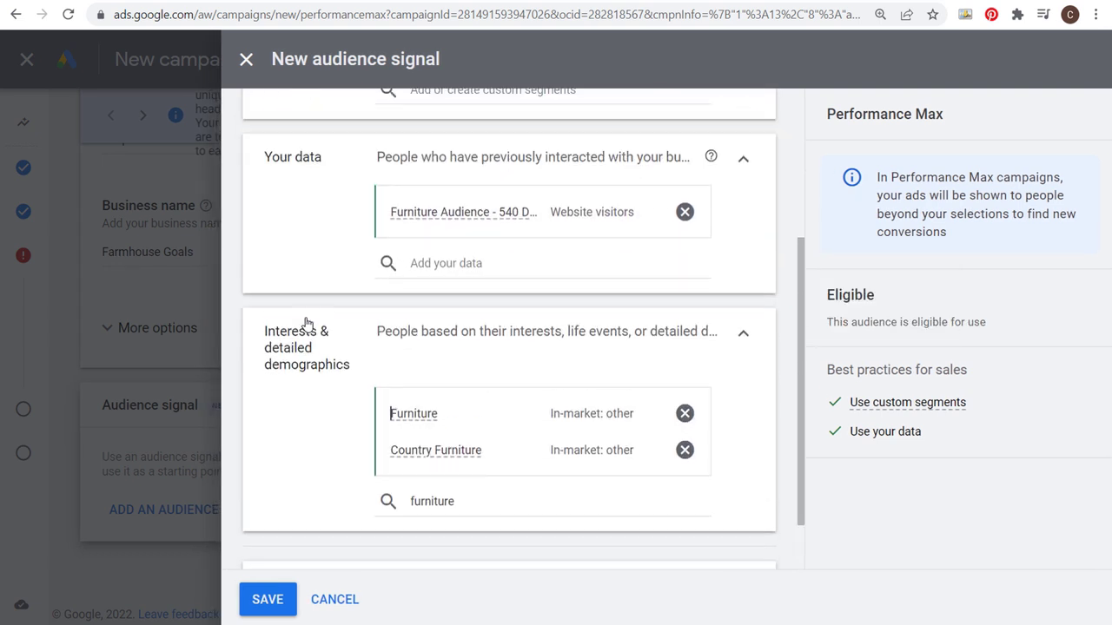
scroll(339, 249, up, 3)
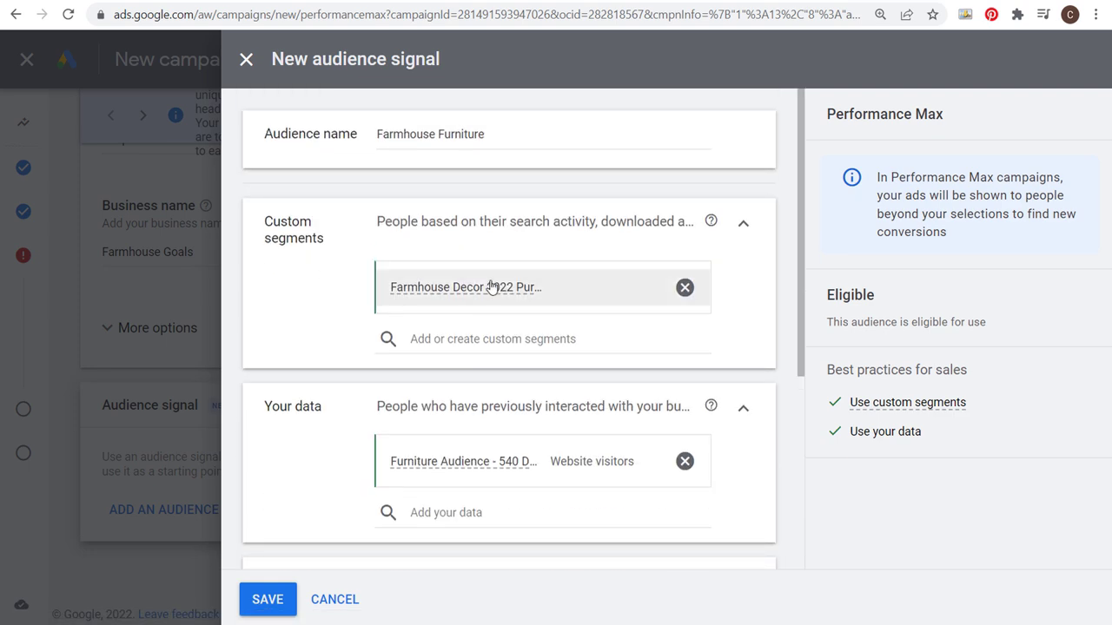
scroll(306, 268, down, 4)
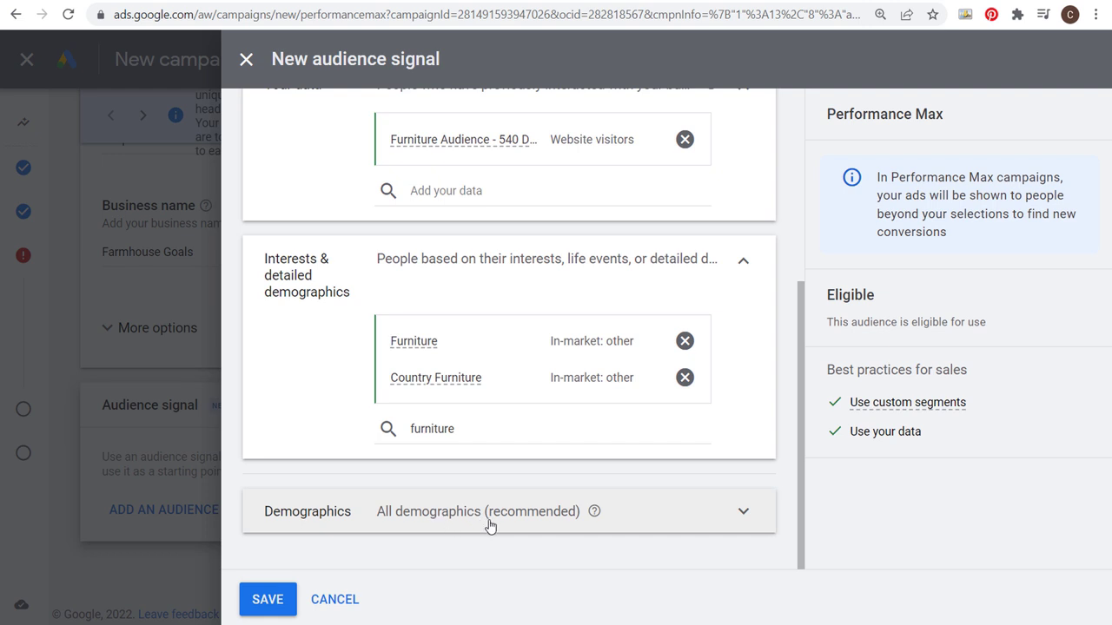
click(452, 508)
scroll(307, 374, down, 3)
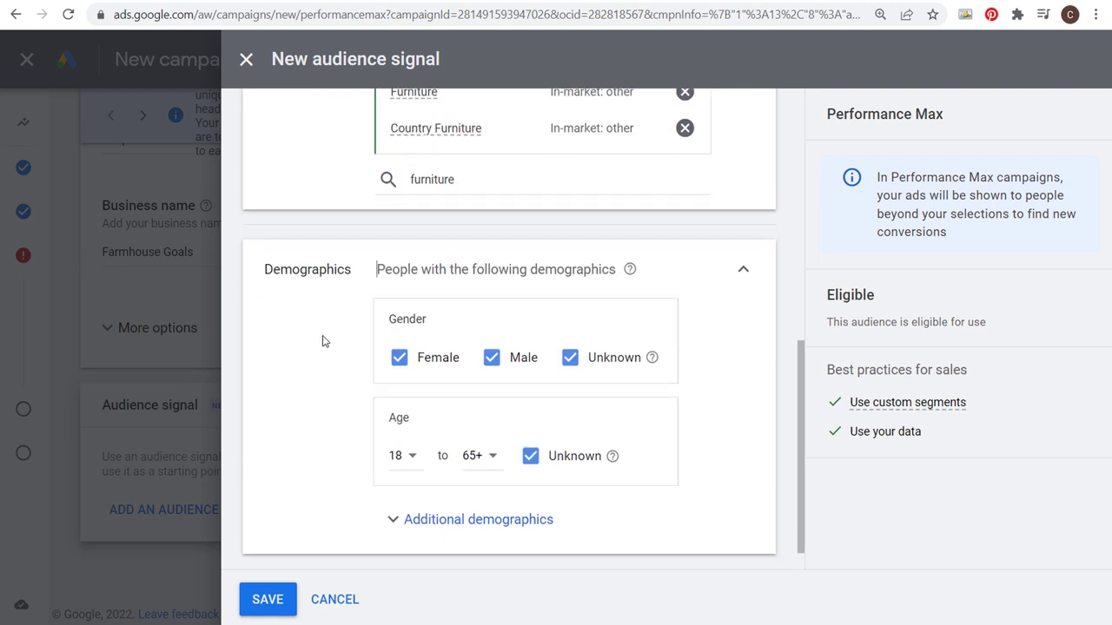
- Save the Farmhouse Furniture audience signal and continue to the extensions step
click(268, 599)
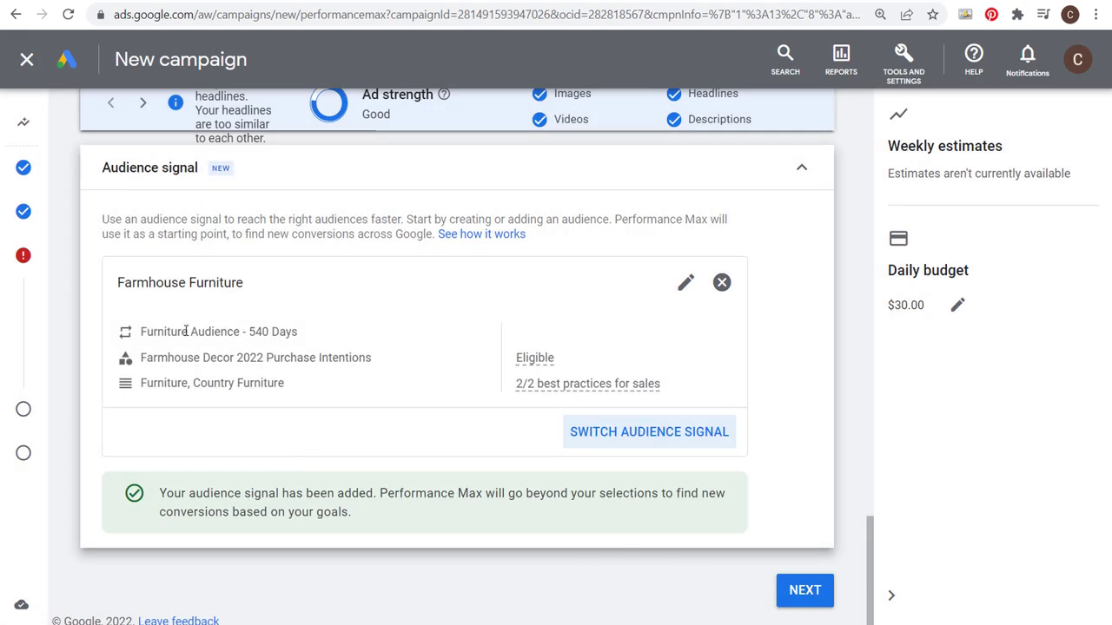
scroll(251, 330, up, 8)
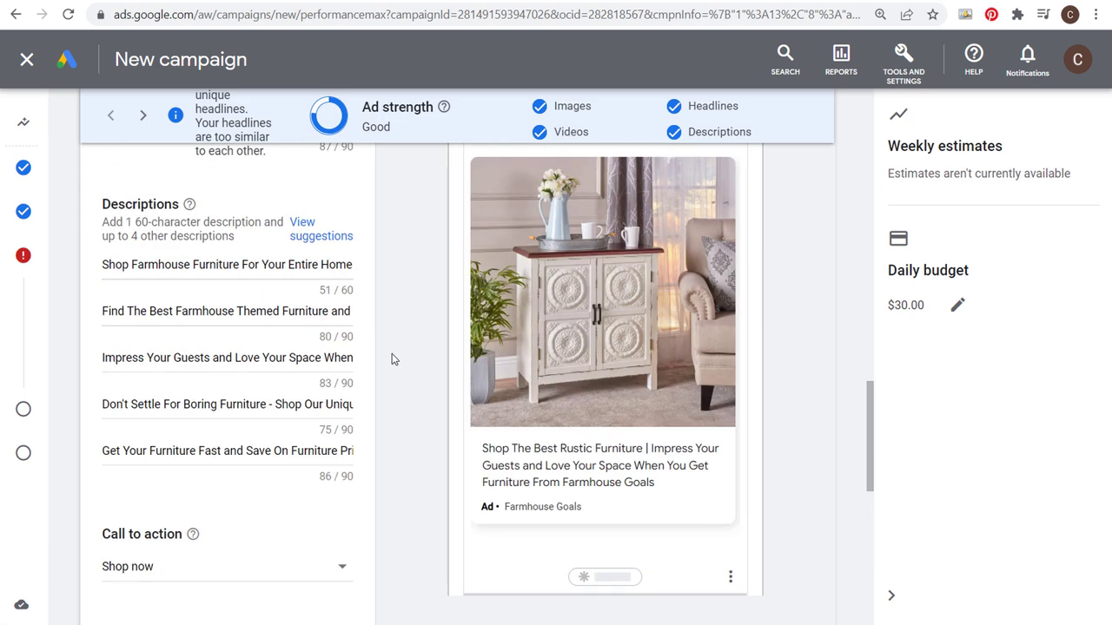
scroll(404, 327, down, 8)
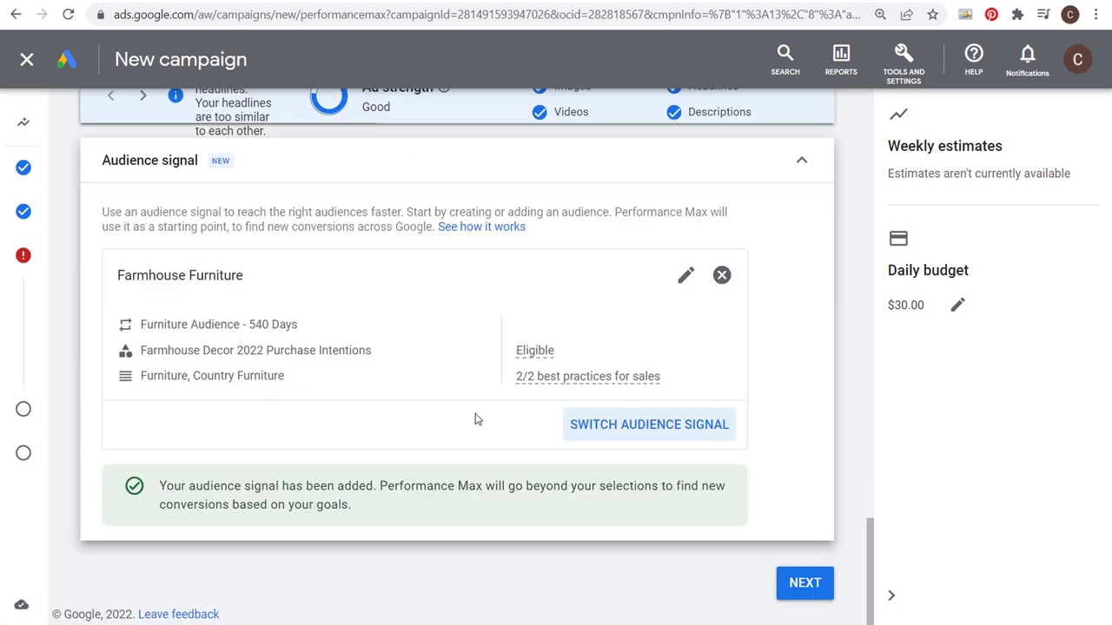
click(816, 586)
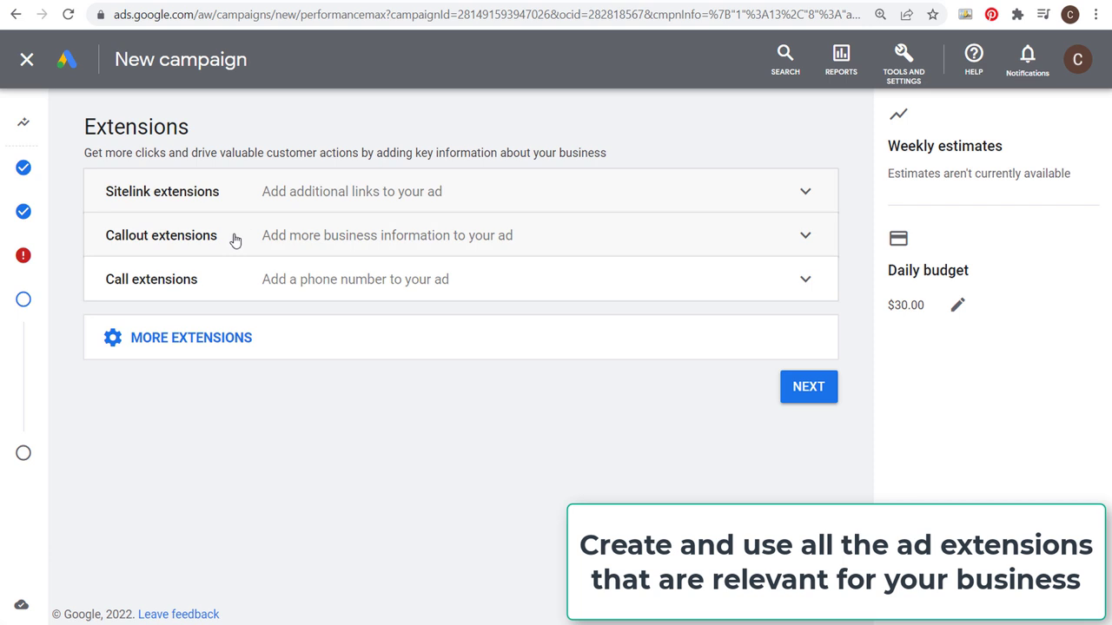
- Review the sitelink, six callout and two structured snippet extensions, then continue to review
click(260, 348)
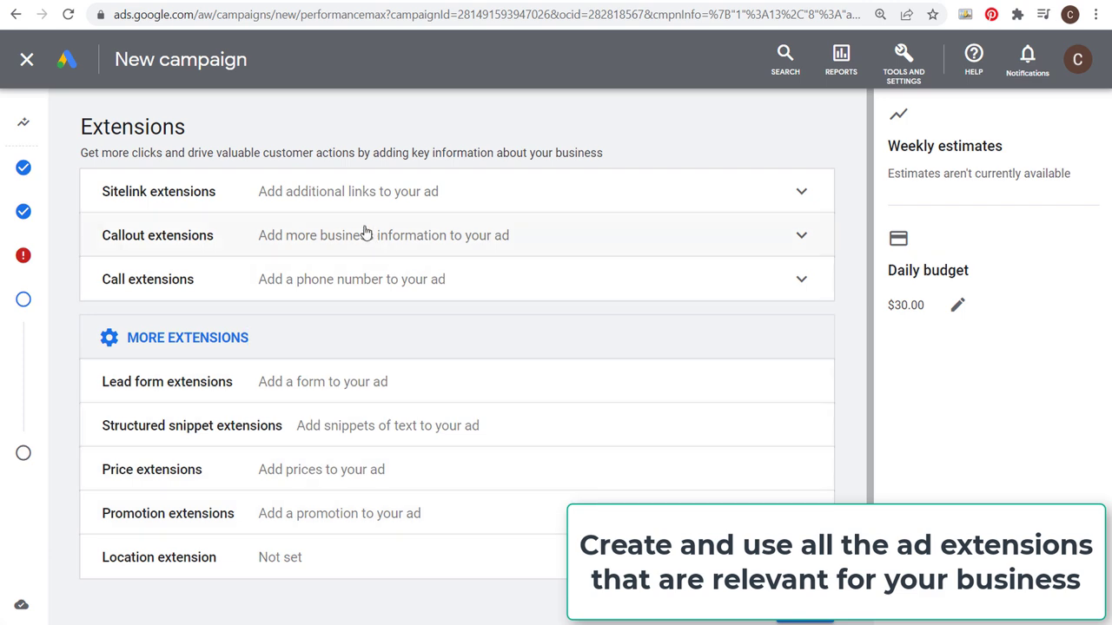
click(545, 236)
click(573, 252)
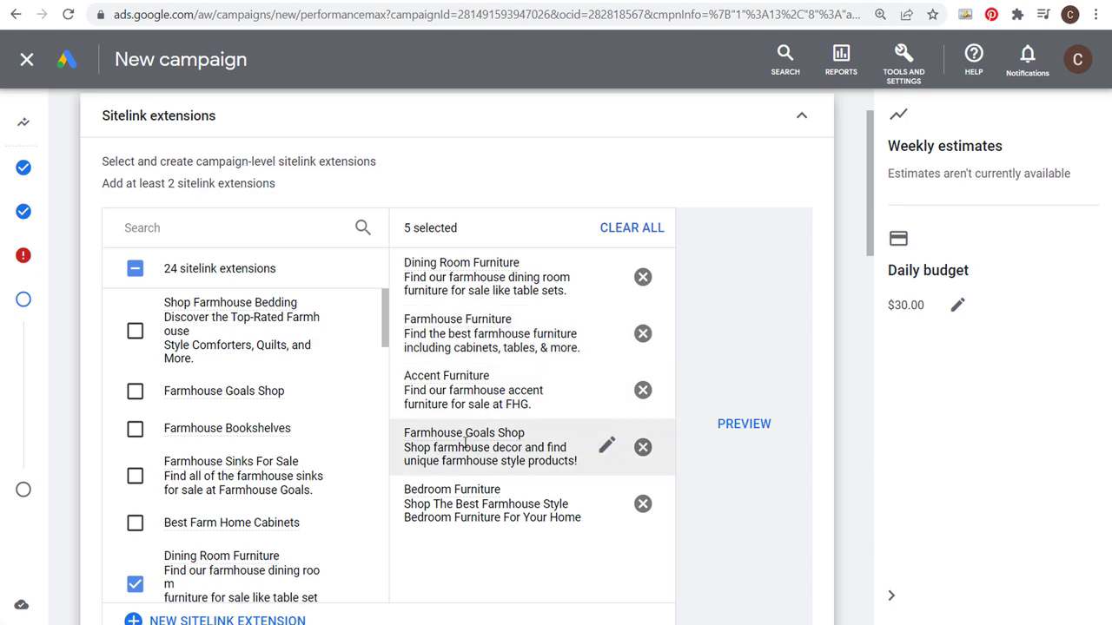
scroll(770, 299, down, 5)
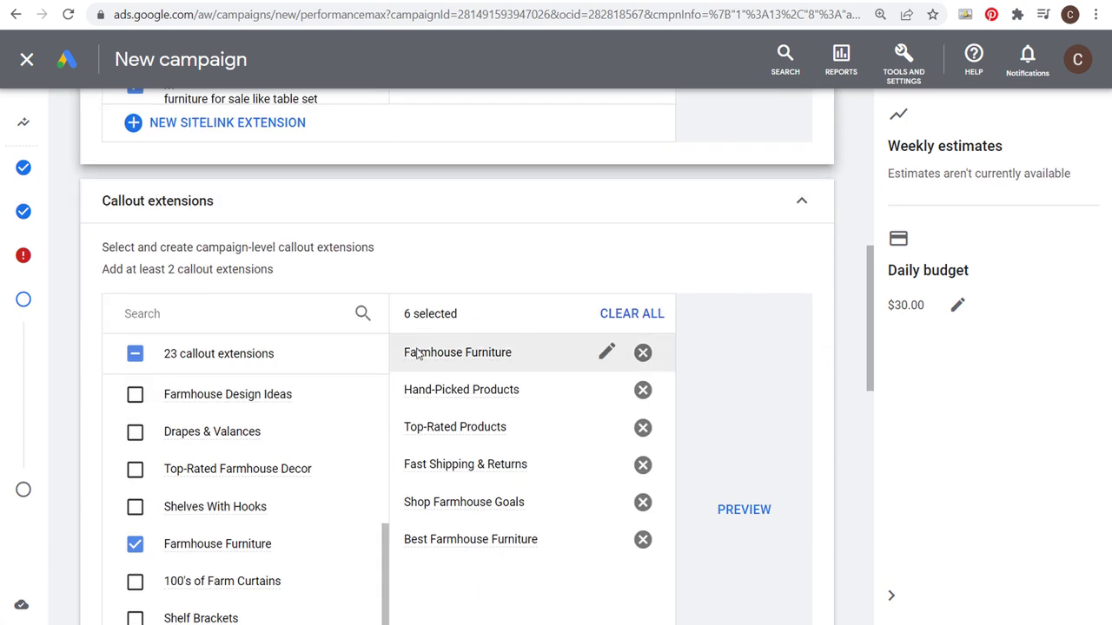
scroll(727, 322, down, 2)
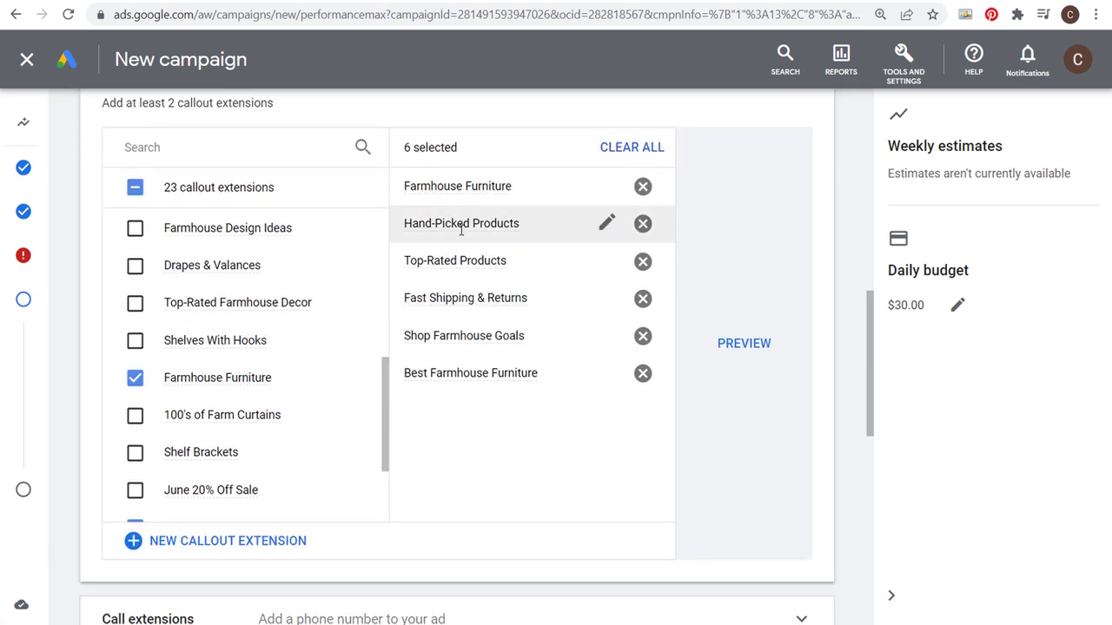
scroll(752, 236, down, 5)
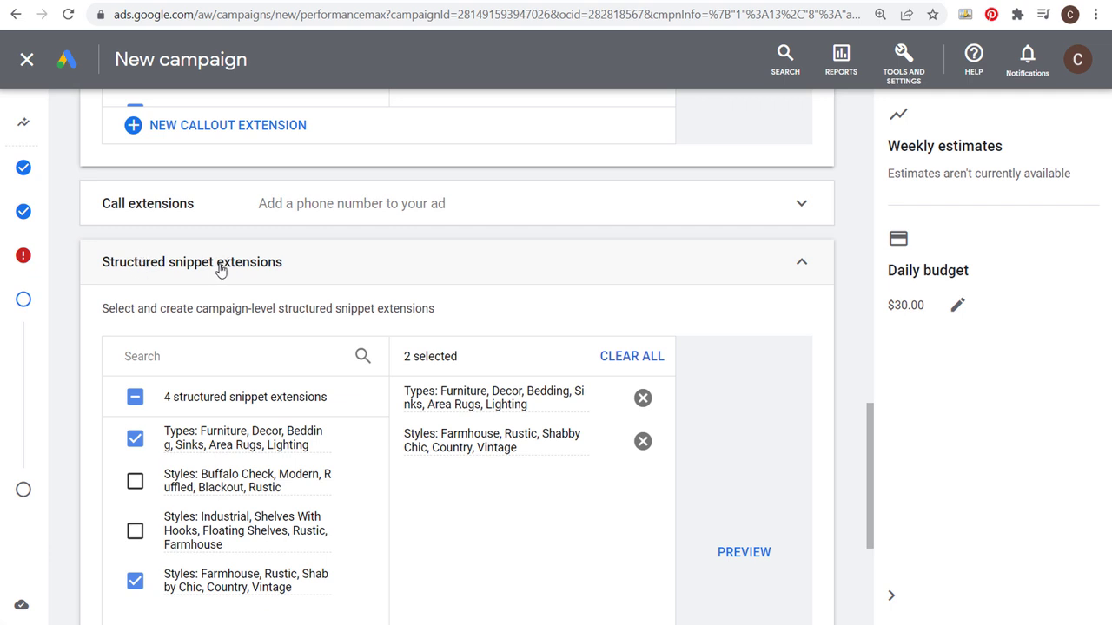
mouse_move(474, 393)
scroll(851, 426, down, 3)
click(816, 583)
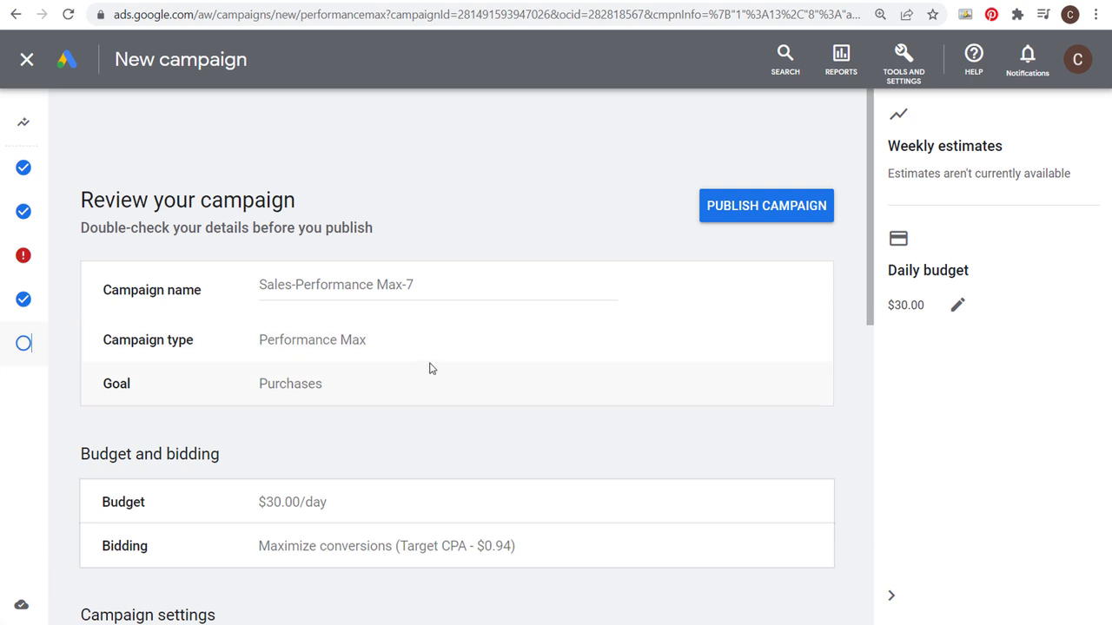
- Change the campaign's target locations to the United States and Canada
scroll(429, 368, down, 1)
scroll(459, 322, down, 2)
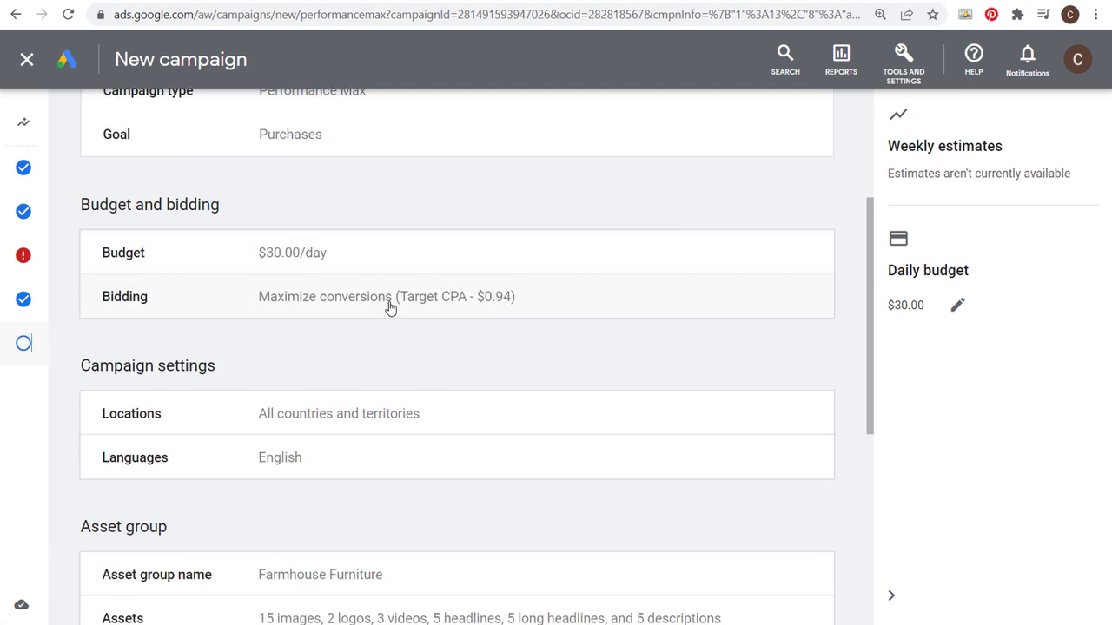
scroll(502, 301, down, 2)
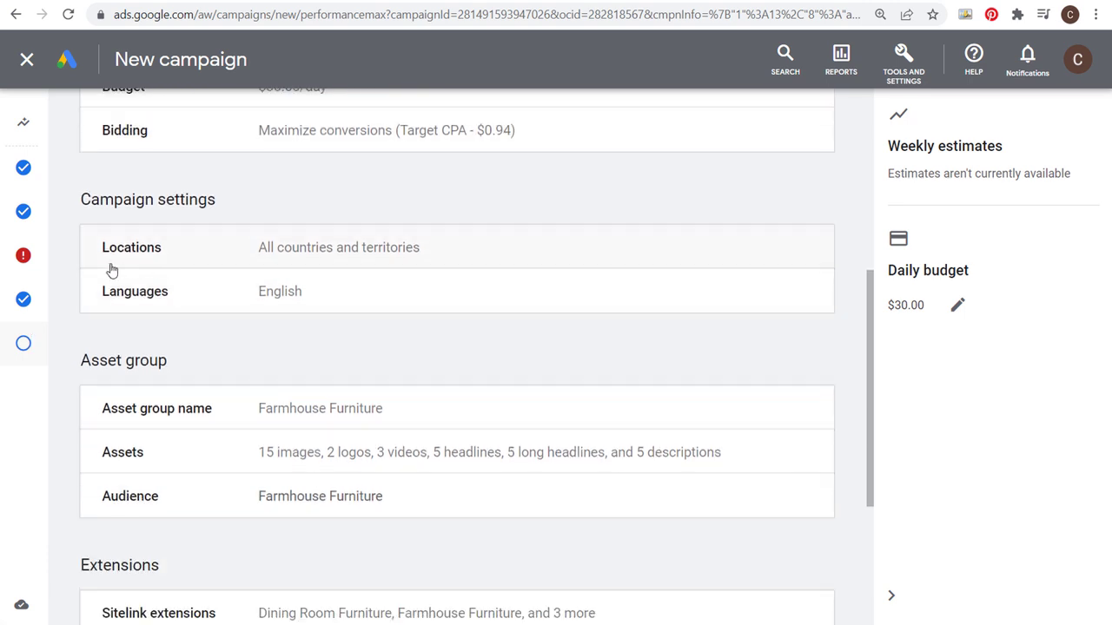
click(280, 259)
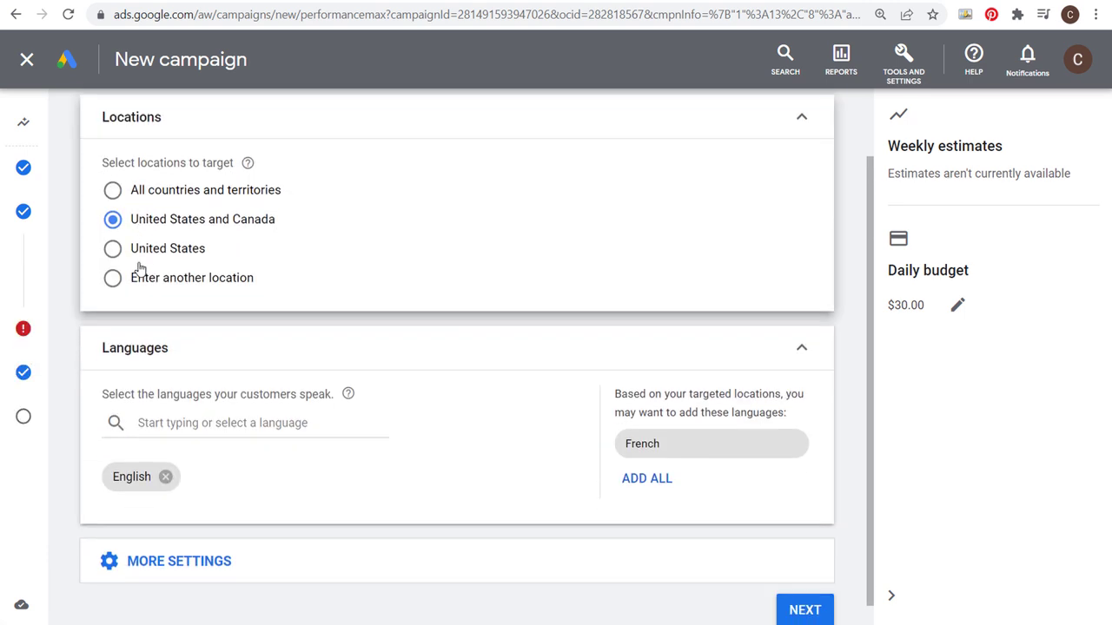
- Return to the campaign summary and publish Sales-Performance Max-7
click(26, 420)
scroll(426, 270, down, 7)
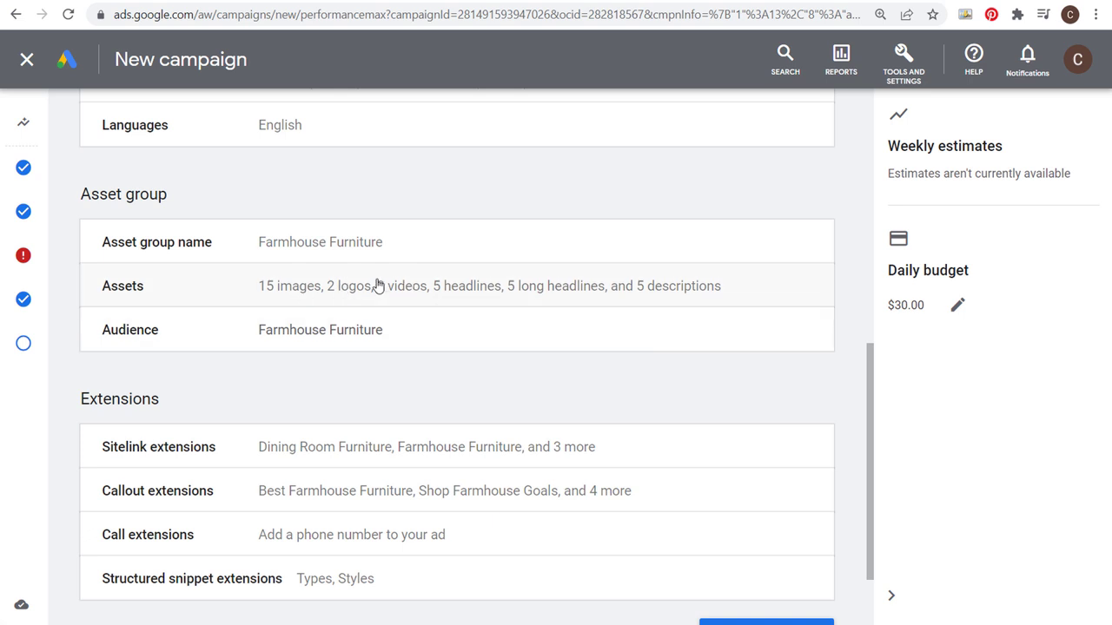
scroll(524, 330, down, 2)
drag(512, 347, 509, 300)
click(111, 289)
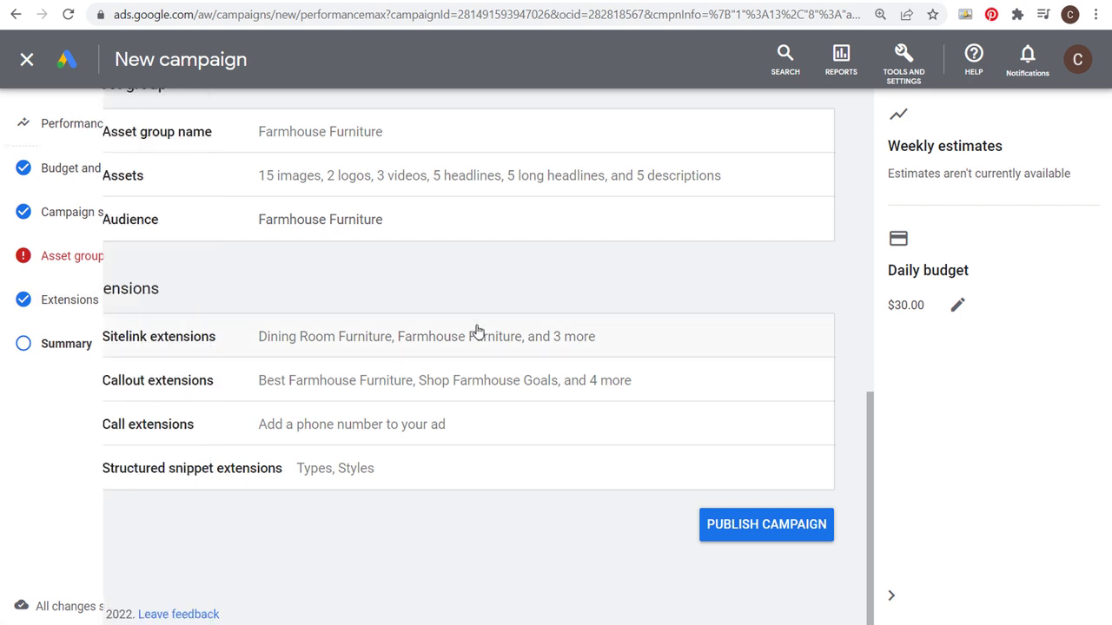
click(773, 529)
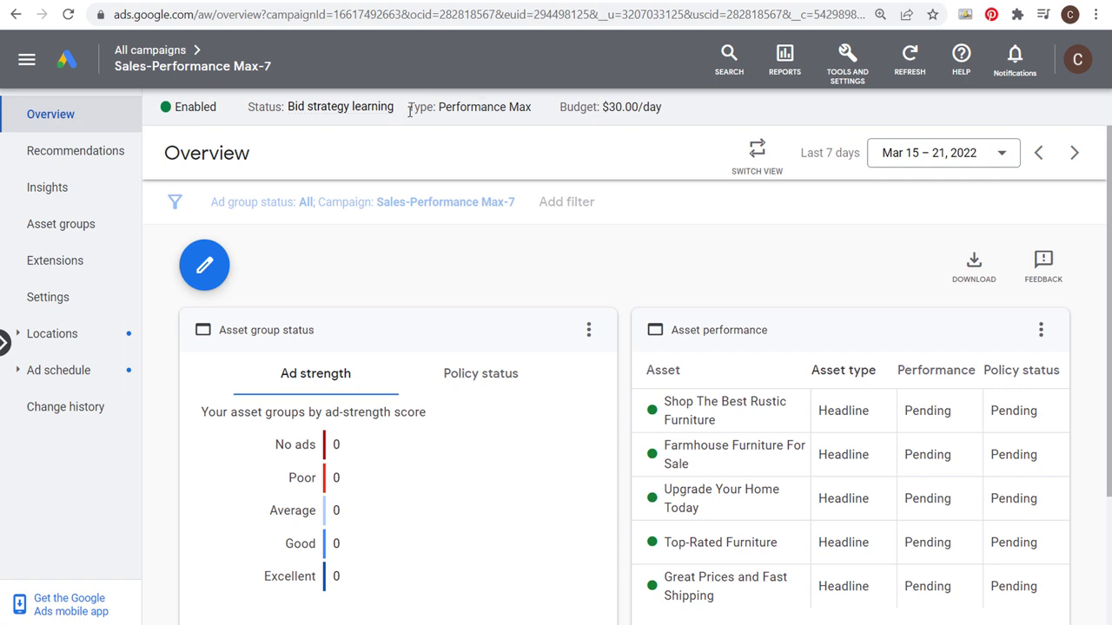
- Go to the All campaigns list from the breadcrumb dropdown
mouse_move(156, 60)
click(121, 110)
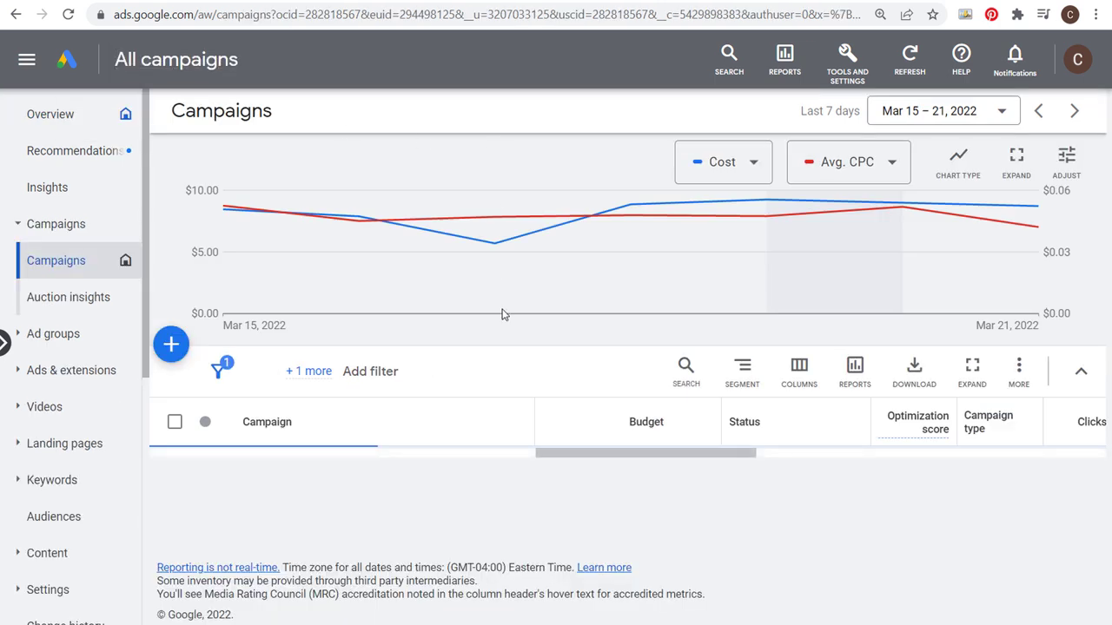